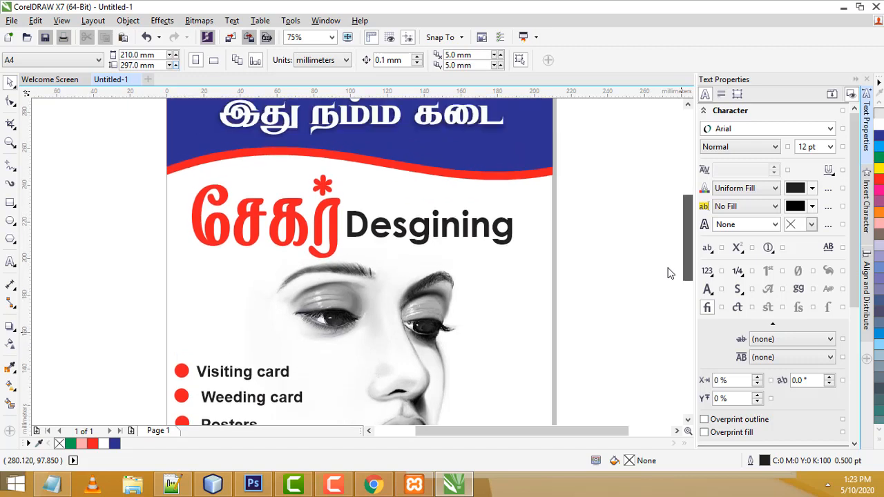
Bring up the 'design girl png' Google Images results and open the Usage rights filter
{"action": "scroll", "coordinate": [569, 287], "scroll_direction": "down", "scroll_amount": 1}
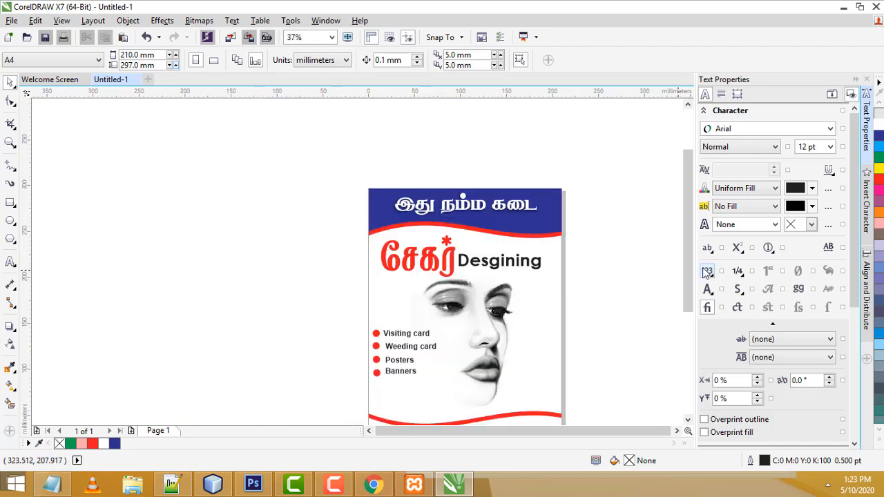
{"action": "scroll", "coordinate": [684, 288], "scroll_direction": "down", "scroll_amount": 2}
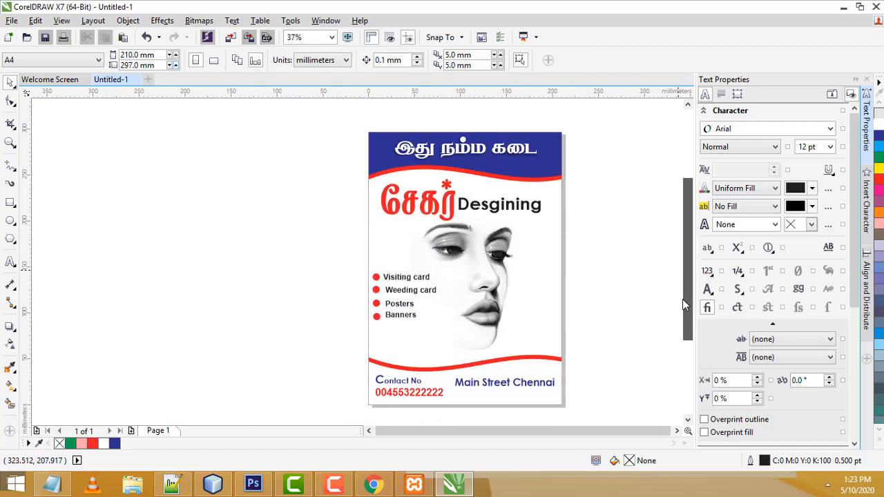
{"action": "left_click_drag", "start_coordinate": [682, 300], "coordinate": [682, 305]}
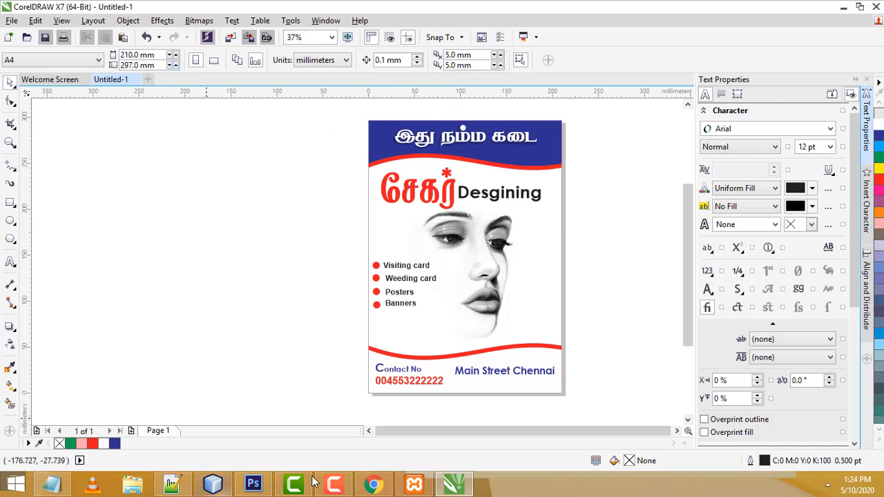
{"action": "left_click", "coordinate": [371, 485]}
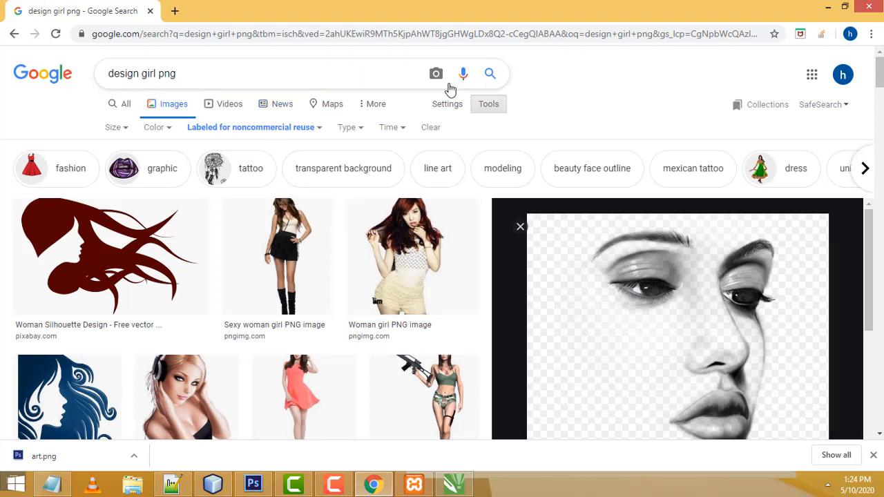
{"action": "left_click", "coordinate": [321, 135]}
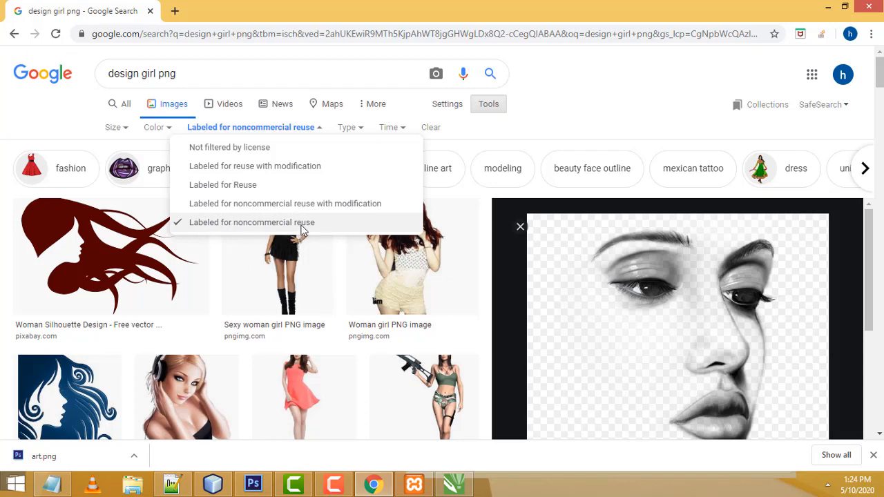
Filter results to Labeled for noncommercial reuse and browse the Art Sketch Female preview
{"action": "scroll", "coordinate": [591, 80], "scroll_direction": "down", "scroll_amount": 1}
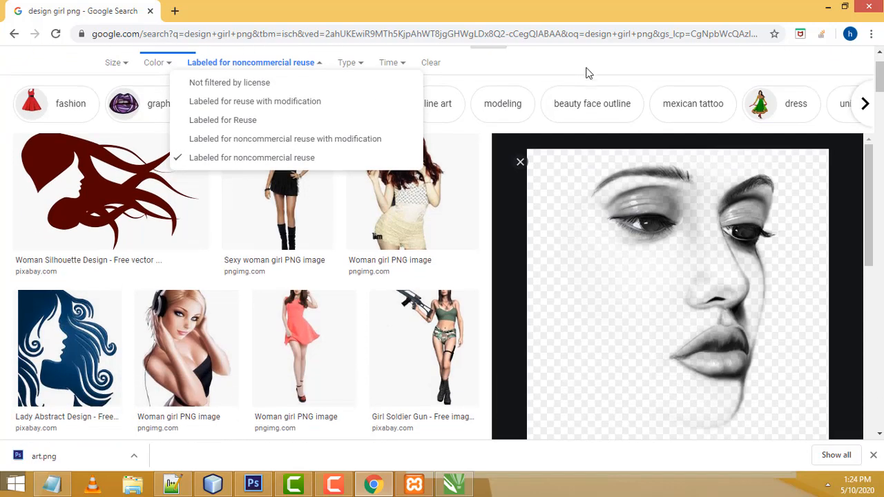
{"action": "scroll", "coordinate": [588, 89], "scroll_direction": "up", "scroll_amount": 1}
{"action": "scroll", "coordinate": [714, 371], "scroll_direction": "down", "scroll_amount": 2}
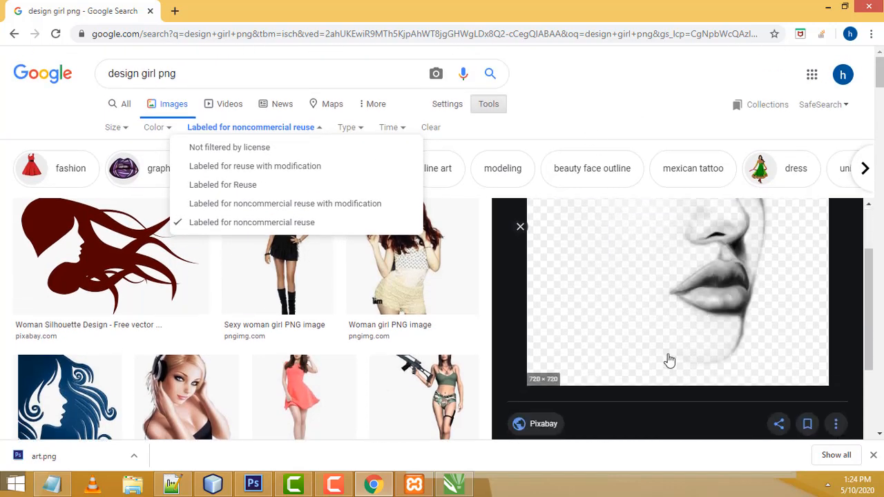
{"action": "scroll", "coordinate": [669, 360], "scroll_direction": "up", "scroll_amount": 2}
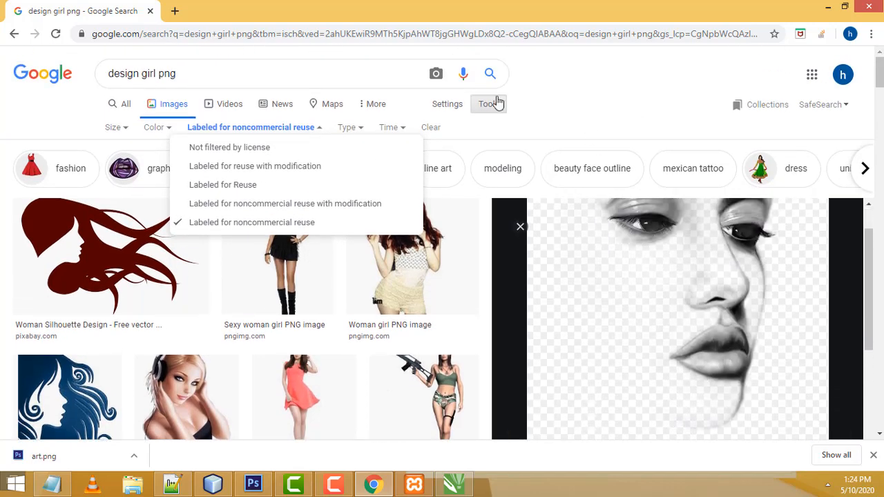
{"action": "left_click", "coordinate": [274, 225]}
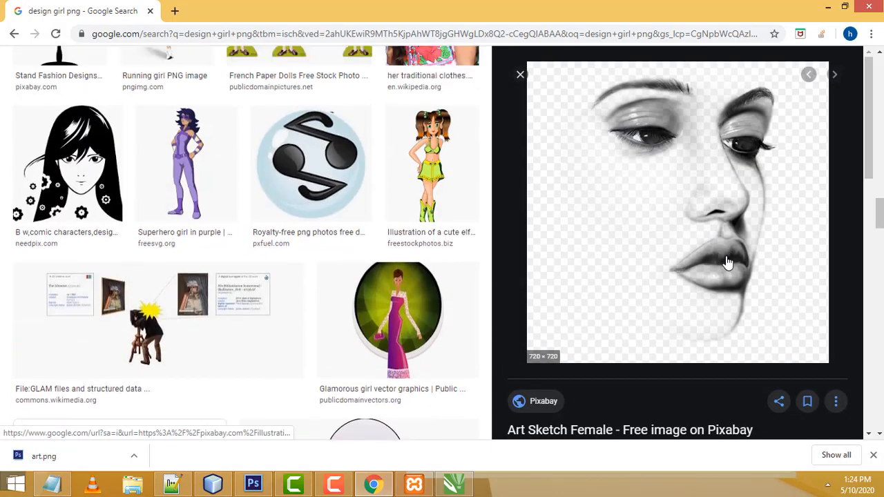
{"action": "scroll", "coordinate": [726, 263], "scroll_direction": "up", "scroll_amount": 10}
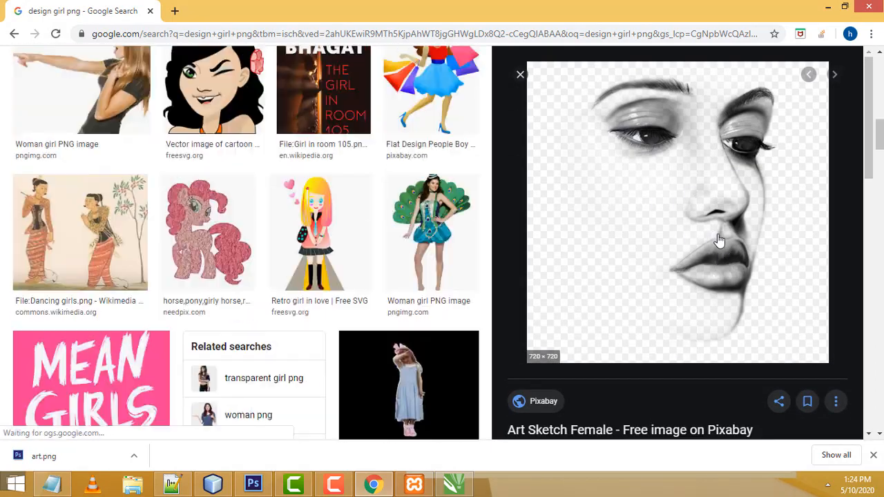
{"action": "scroll", "coordinate": [718, 240], "scroll_direction": "up", "scroll_amount": 2}
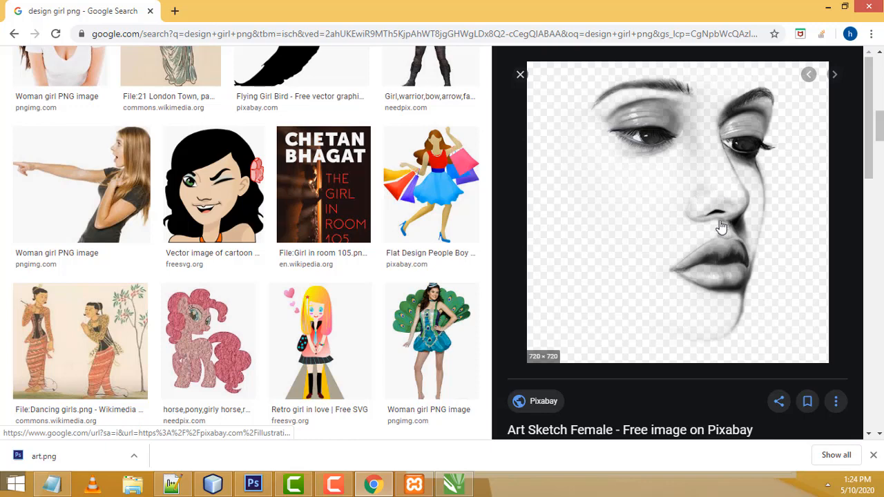
{"action": "left_click", "coordinate": [461, 486]}
Create a new blank document, Untitled-2, keeping the A4 210 × 297 mm page size
{"action": "left_click", "coordinate": [468, 241]}
{"action": "scroll", "coordinate": [588, 293], "scroll_direction": "up", "scroll_amount": 2}
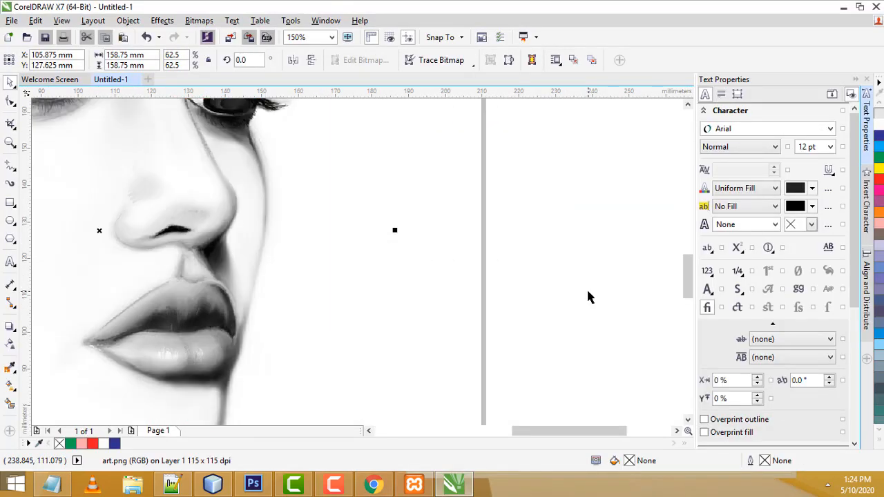
{"action": "scroll", "coordinate": [587, 296], "scroll_direction": "down", "scroll_amount": 2}
{"action": "left_click", "coordinate": [584, 253]}
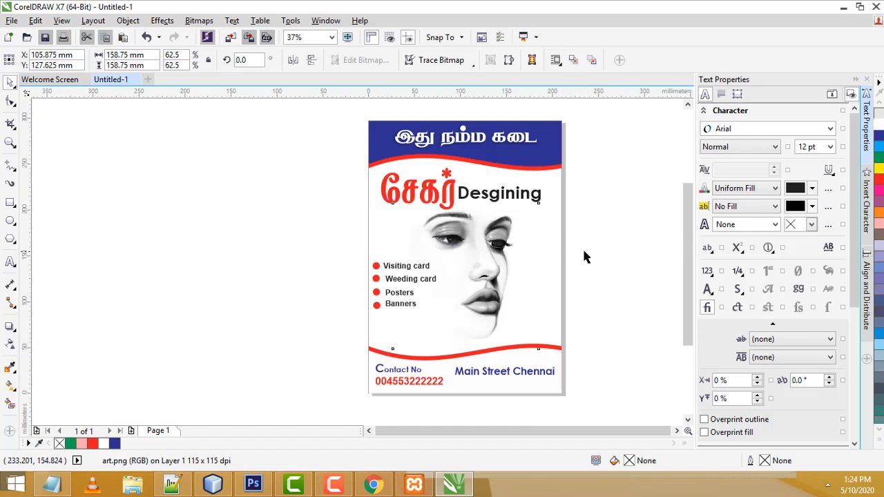
{"action": "left_click", "coordinate": [10, 20]}
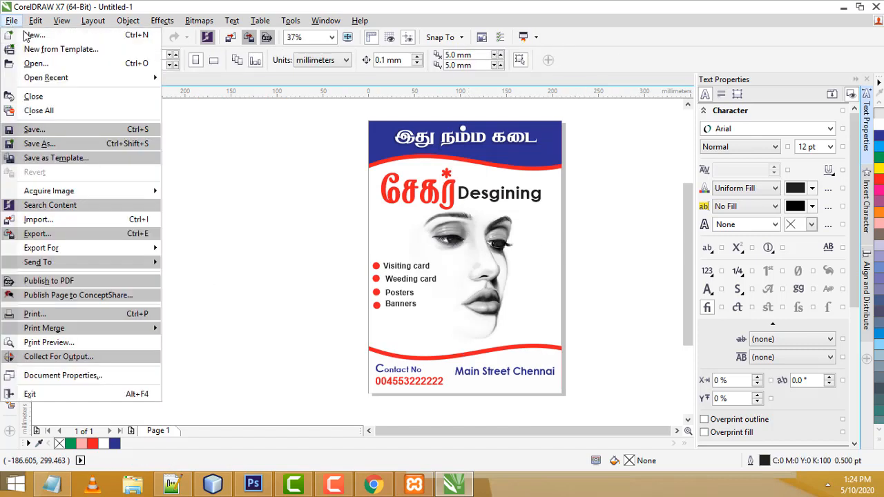
{"action": "left_click", "coordinate": [31, 35]}
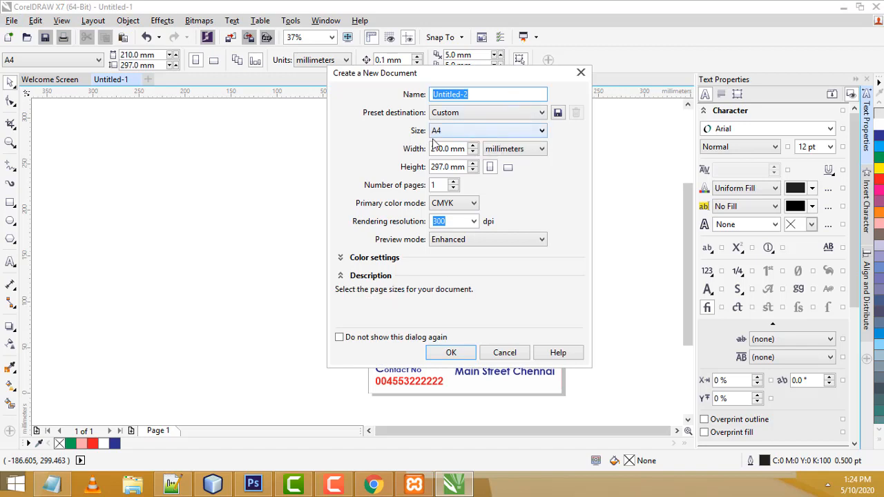
{"action": "left_click", "coordinate": [463, 132]}
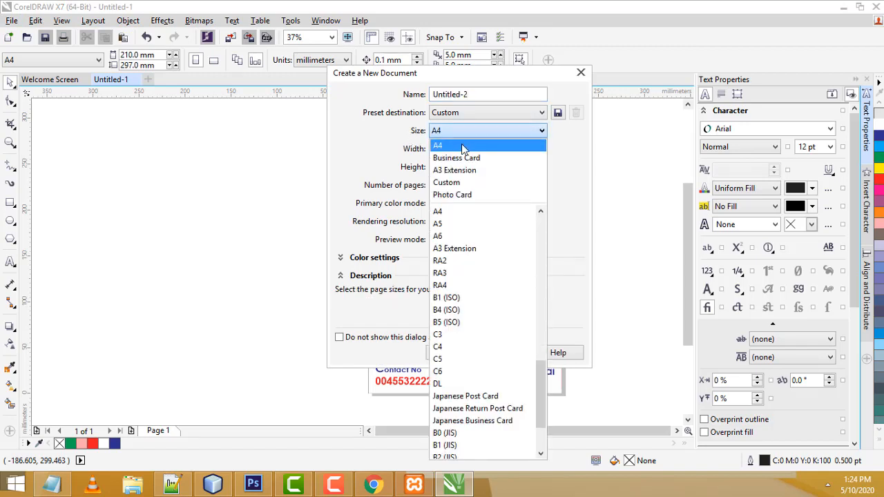
{"action": "left_click", "coordinate": [453, 140]}
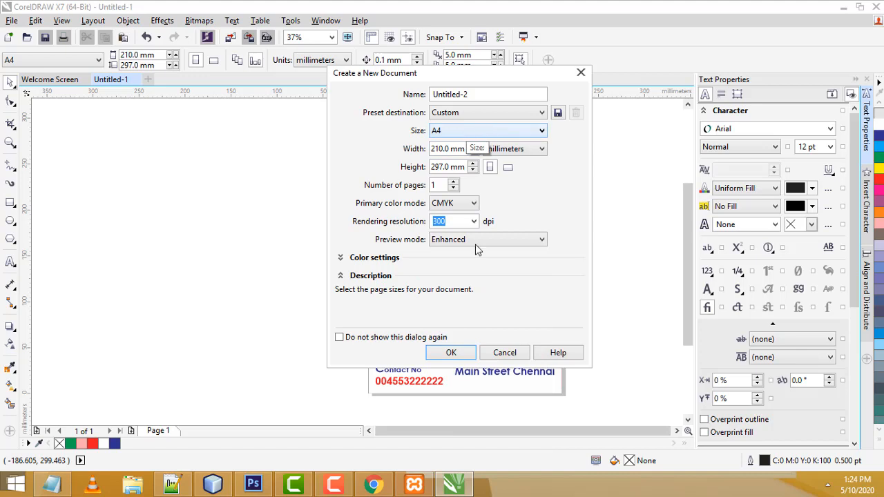
{"action": "left_click", "coordinate": [450, 352]}
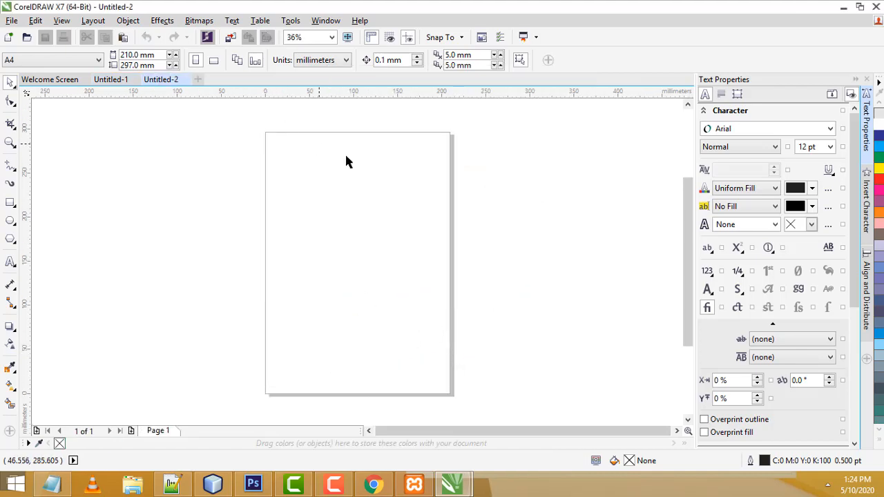
{"action": "scroll", "coordinate": [236, 136], "scroll_direction": "up", "scroll_amount": 1}
{"action": "scroll", "coordinate": [380, 169], "scroll_direction": "down", "scroll_amount": 1}
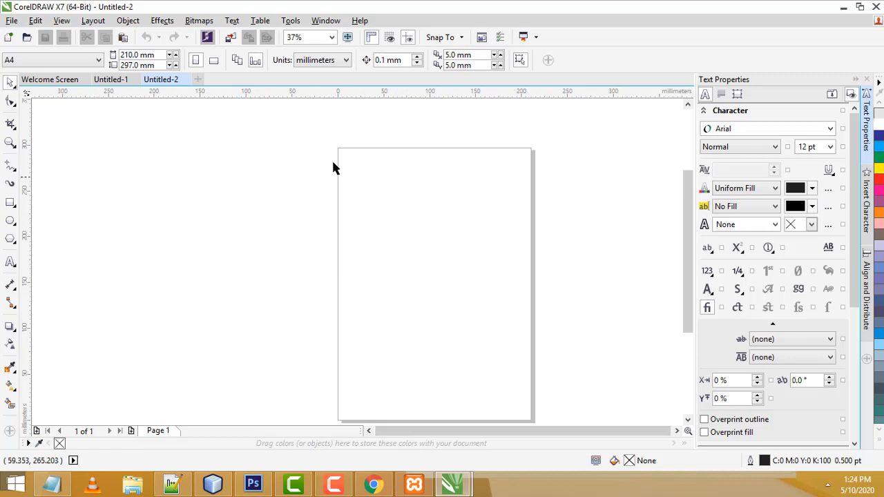
{"action": "left_click", "coordinate": [113, 80]}
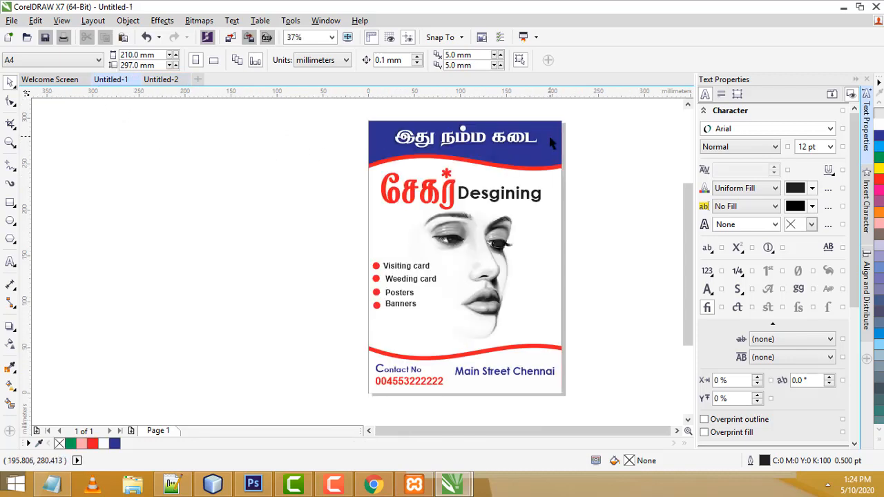
{"action": "left_click", "coordinate": [163, 80]}
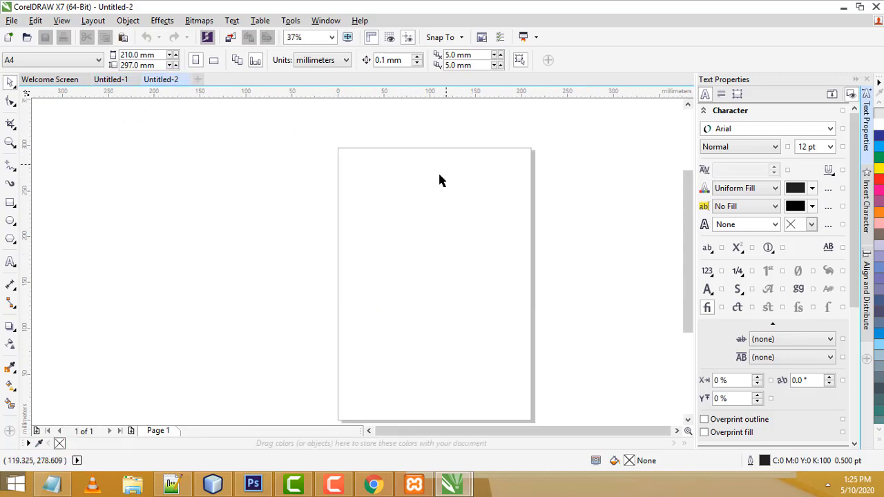
{"action": "scroll", "coordinate": [426, 157], "scroll_direction": "up", "scroll_amount": 2}
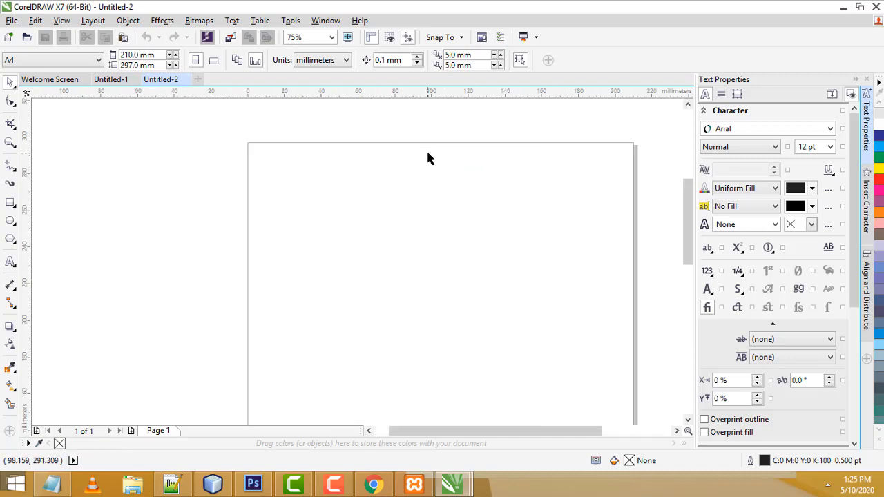
{"action": "left_click_drag", "start_coordinate": [561, 430], "coordinate": [576, 430]}
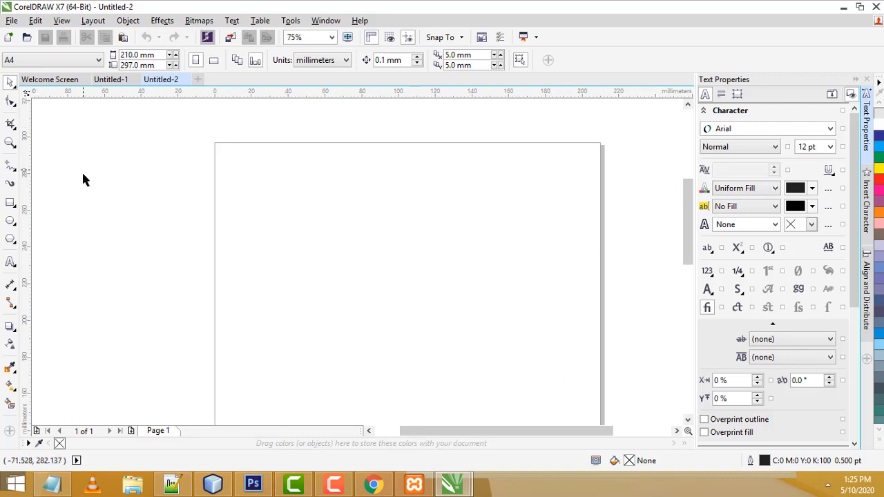
{"action": "scroll", "coordinate": [311, 241], "scroll_direction": "down", "scroll_amount": 2}
{"action": "scroll", "coordinate": [321, 265], "scroll_direction": "up", "scroll_amount": 2}
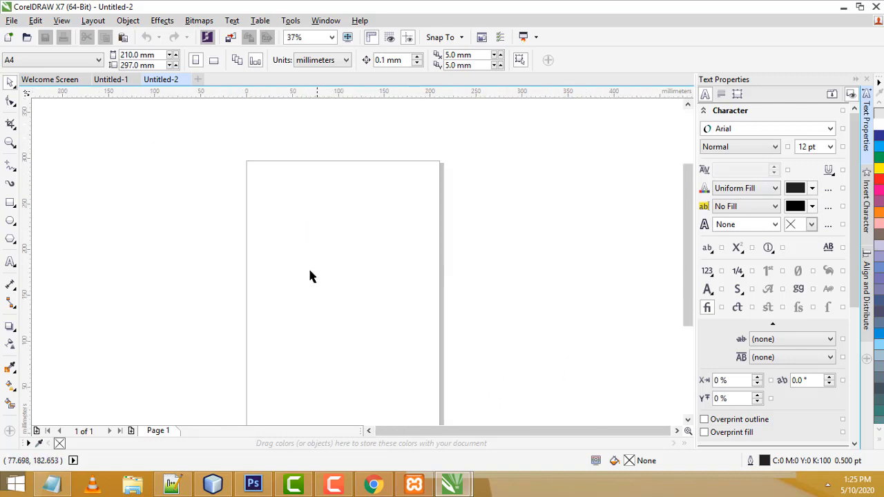
{"action": "left_click_drag", "start_coordinate": [681, 283], "coordinate": [685, 305]}
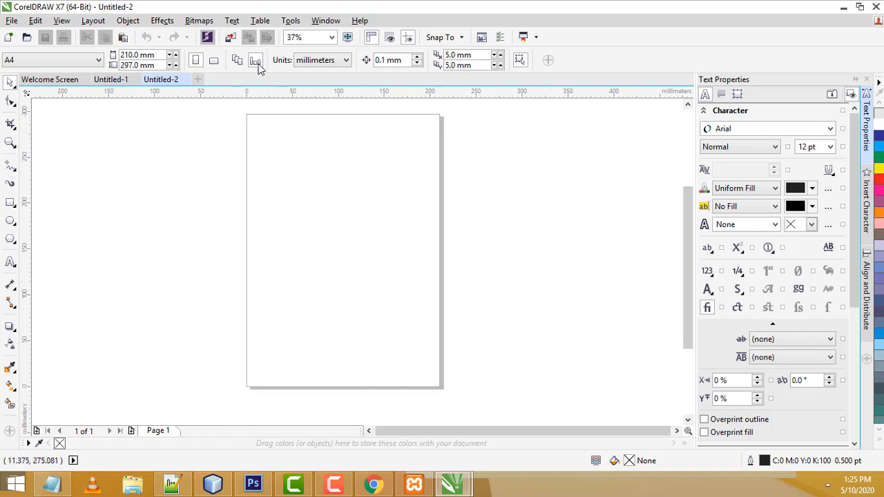
Create a page-sized rectangle and shorten it into a strip along the page top
{"action": "double_click", "coordinate": [13, 203]}
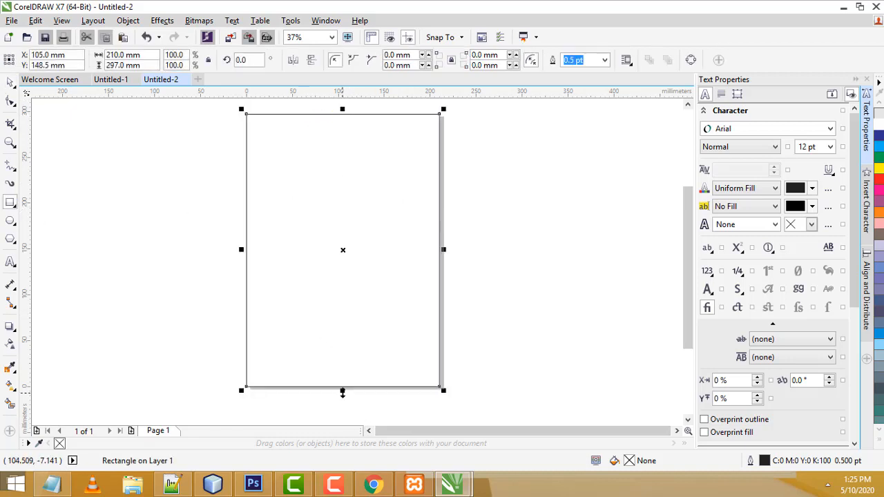
{"action": "left_click_drag", "start_coordinate": [342, 390], "coordinate": [336, 155]}
{"action": "scroll", "coordinate": [290, 124], "scroll_direction": "up", "scroll_amount": 2}
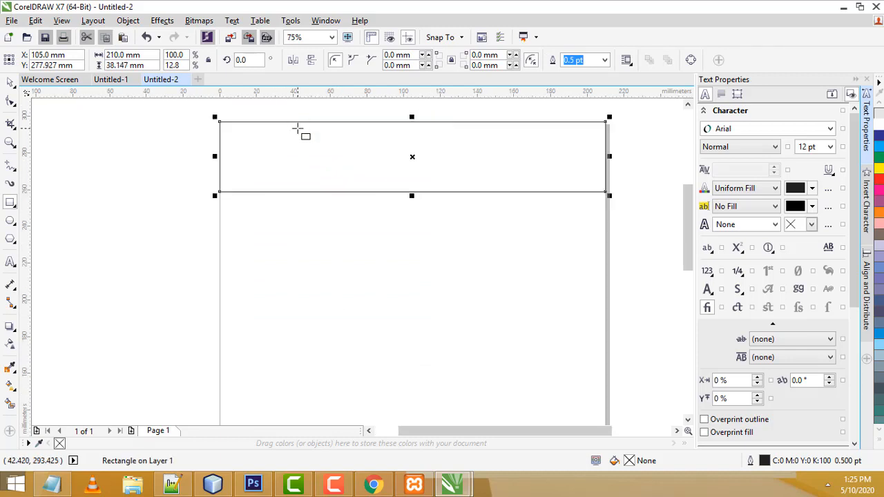
{"action": "scroll", "coordinate": [333, 147], "scroll_direction": "down", "scroll_amount": 1}
{"action": "scroll", "coordinate": [336, 152], "scroll_direction": "up", "scroll_amount": 1}
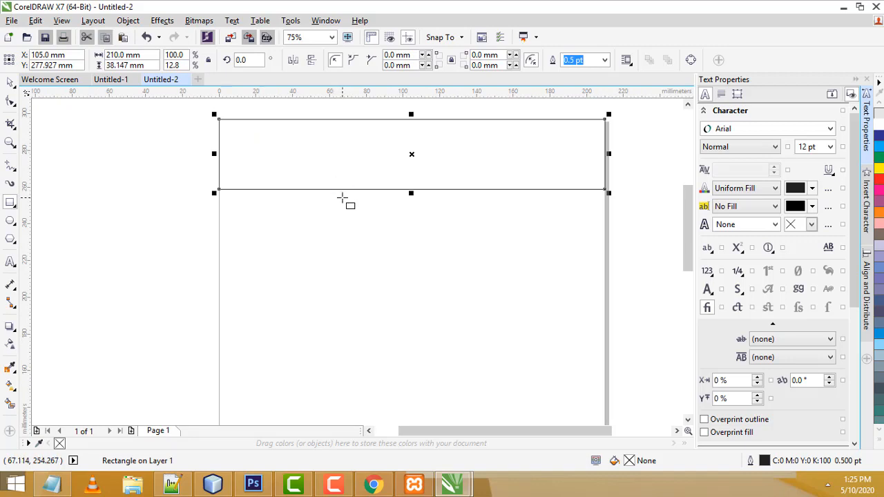
{"action": "scroll", "coordinate": [343, 198], "scroll_direction": "down", "scroll_amount": 1}
{"action": "scroll", "coordinate": [343, 195], "scroll_direction": "up", "scroll_amount": 1}
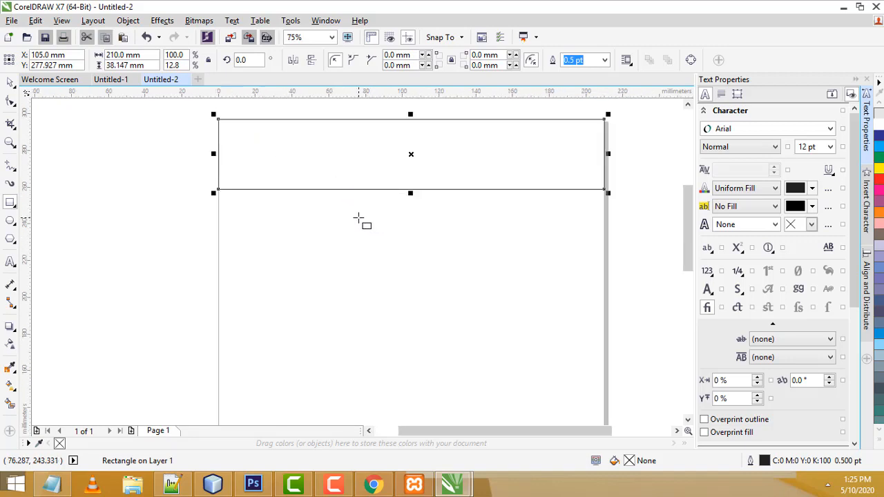
{"action": "scroll", "coordinate": [346, 222], "scroll_direction": "down", "scroll_amount": 1}
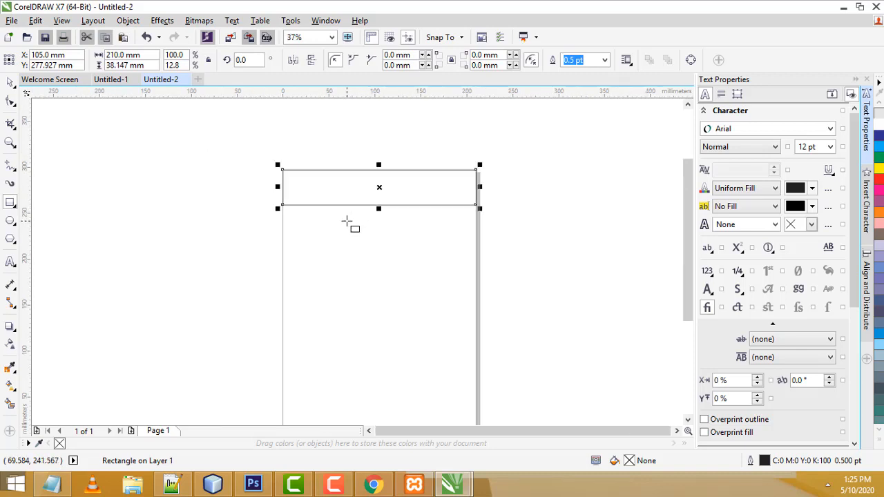
{"action": "scroll", "coordinate": [347, 222], "scroll_direction": "up", "scroll_amount": 1}
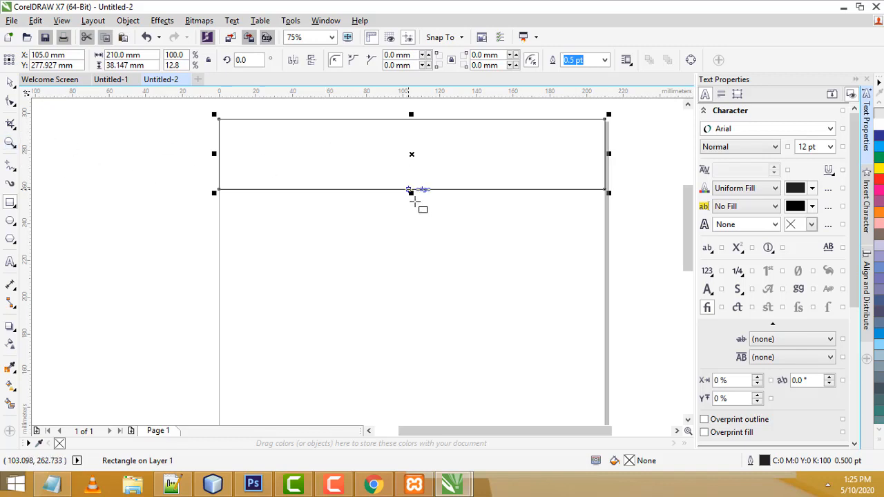
Stretch the header rectangle's bottom edge down to about 49 mm tall
{"action": "mouse_move", "coordinate": [410, 191]}
{"action": "left_mouse_down"}
{"action": "mouse_move", "coordinate": [412, 217]}
{"action": "mouse_move", "coordinate": [409, 196]}
{"action": "left_mouse_up"}
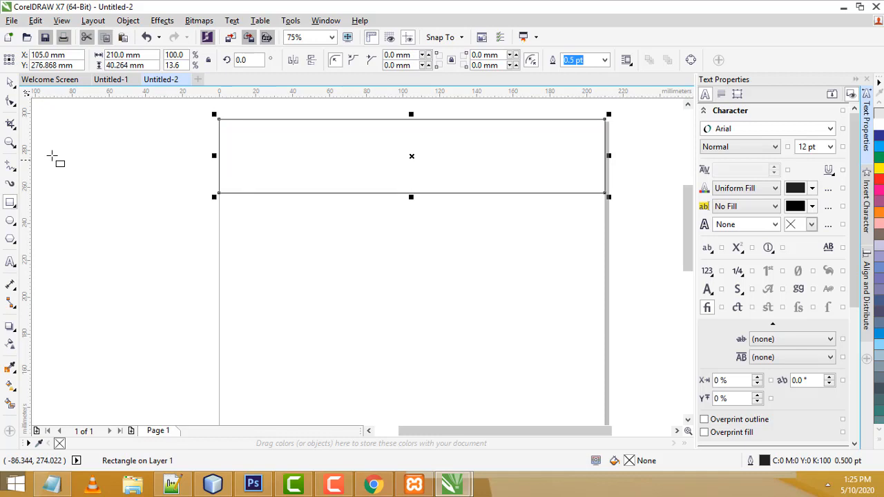
{"action": "left_click", "coordinate": [9, 85]}
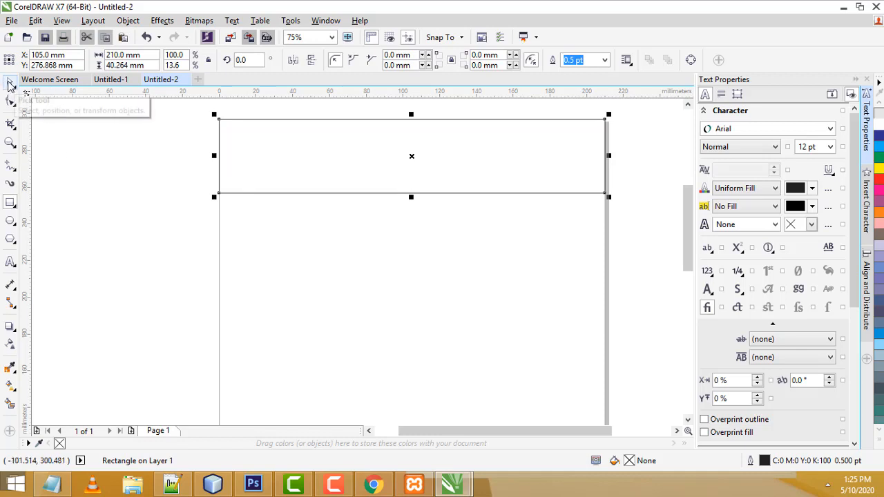
{"action": "left_click", "coordinate": [303, 154]}
{"action": "left_click", "coordinate": [303, 154]}
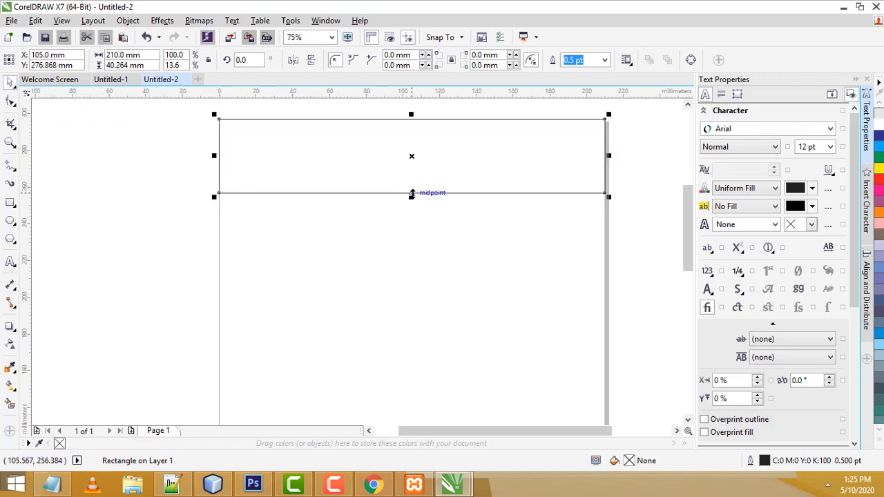
{"action": "left_click_drag", "start_coordinate": [410, 194], "coordinate": [411, 209]}
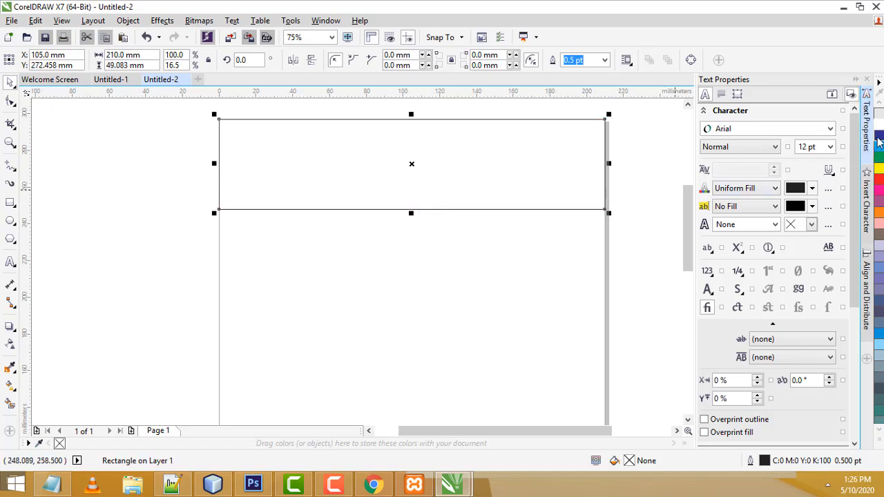
Fill the header rectangle with dark blue (C100 M100 Y0 K0)
{"action": "left_click", "coordinate": [879, 135]}
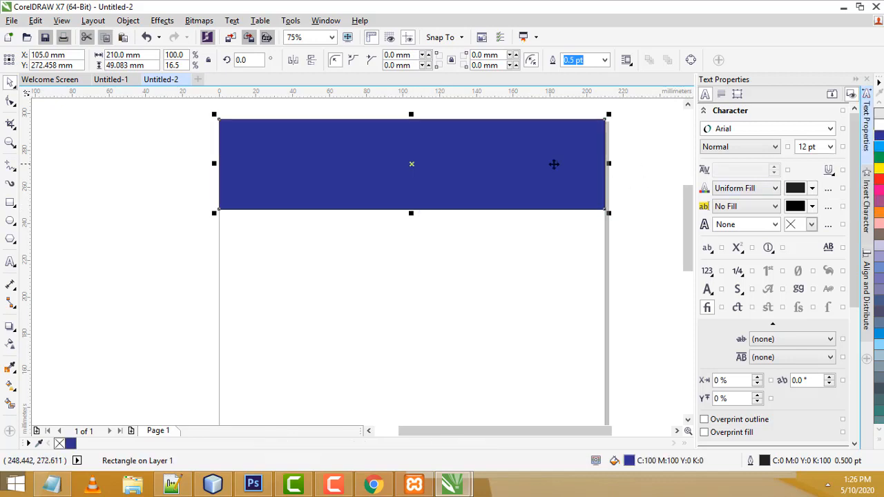
{"action": "left_click", "coordinate": [363, 229]}
{"action": "left_click", "coordinate": [326, 201]}
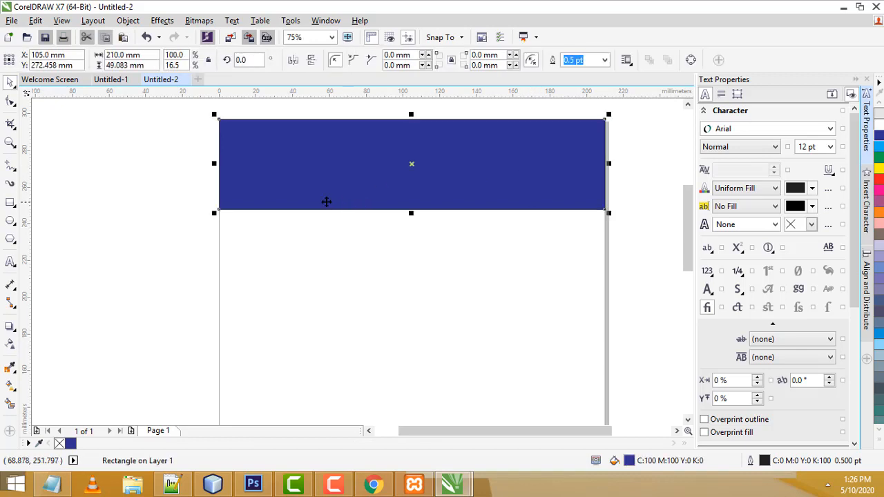
Convert the blue header rectangle to curves
{"action": "left_click", "coordinate": [109, 80]}
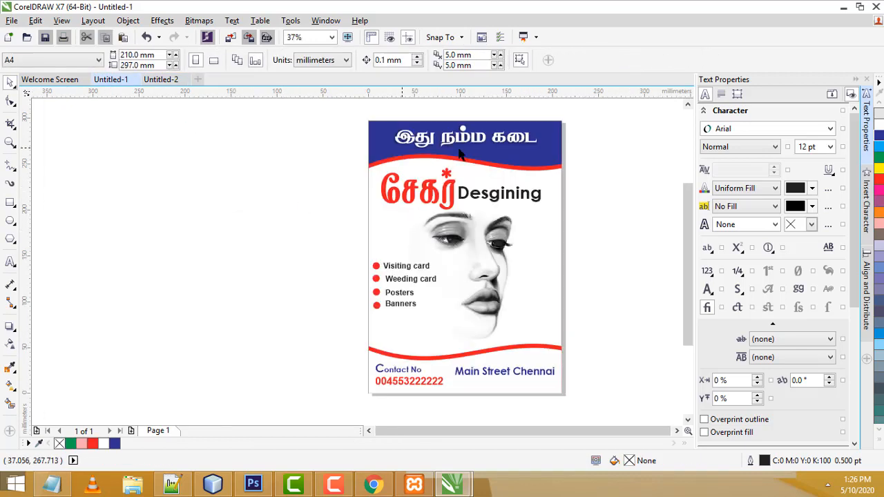
{"action": "left_click", "coordinate": [160, 80]}
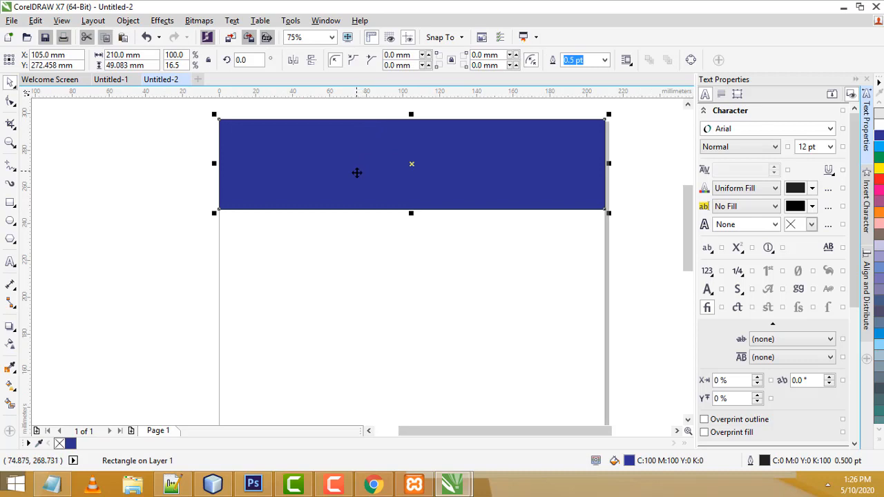
{"action": "left_click", "coordinate": [354, 160]}
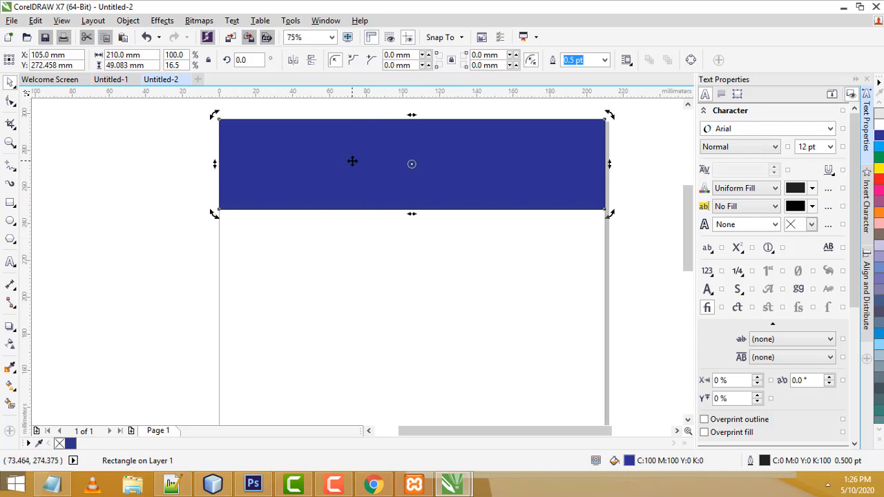
{"action": "right_click", "coordinate": [351, 161]}
{"action": "left_click", "coordinate": [386, 176]}
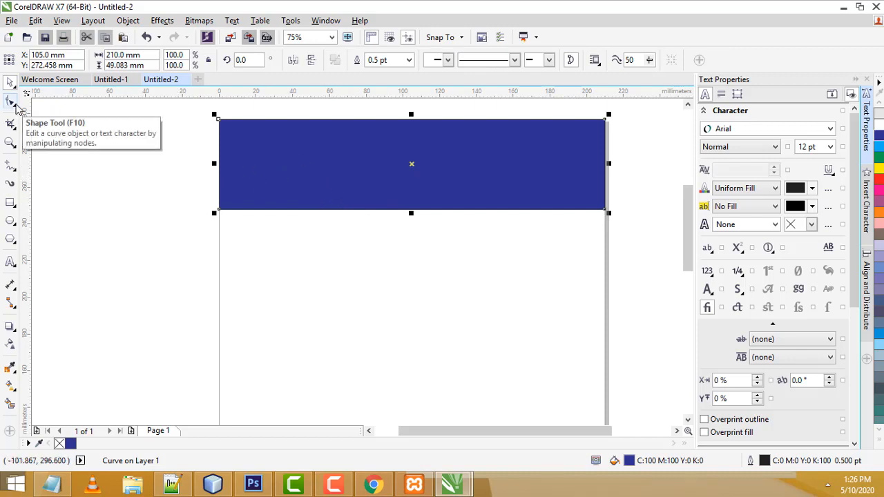
Make the blue header's bottom segment a curve and bend it upward
{"action": "left_click", "coordinate": [15, 104]}
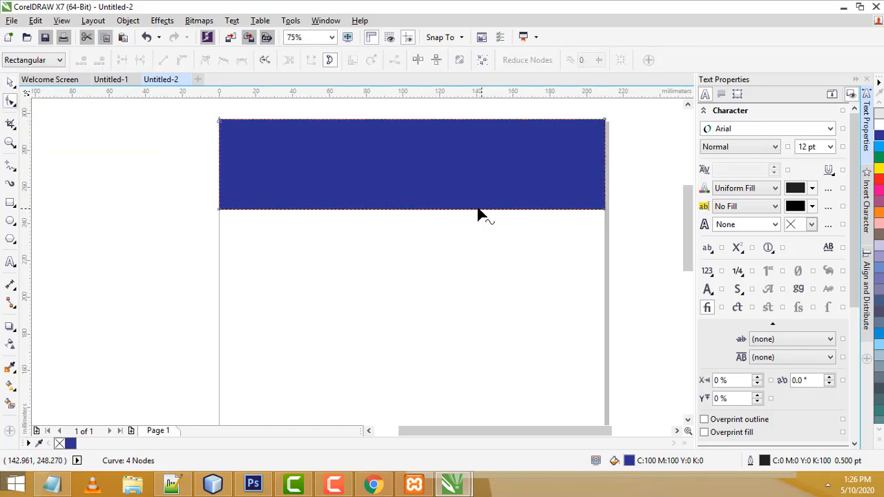
{"action": "right_click", "coordinate": [286, 208]}
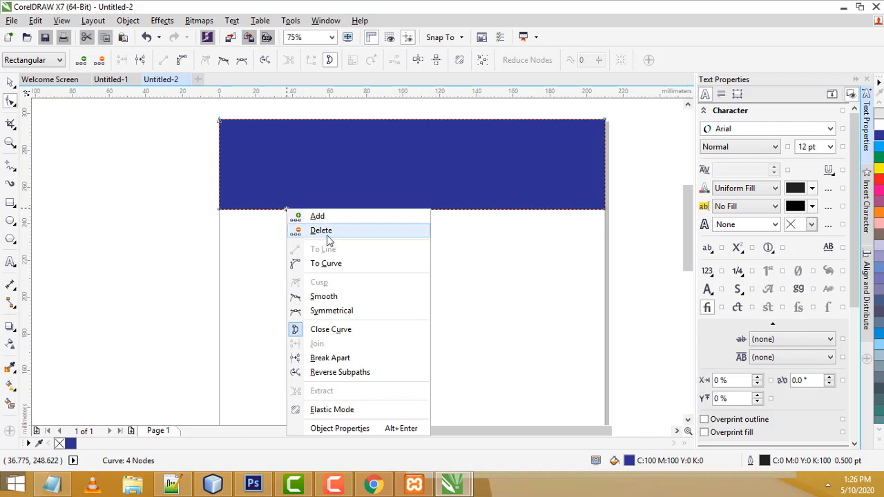
{"action": "left_click", "coordinate": [340, 264]}
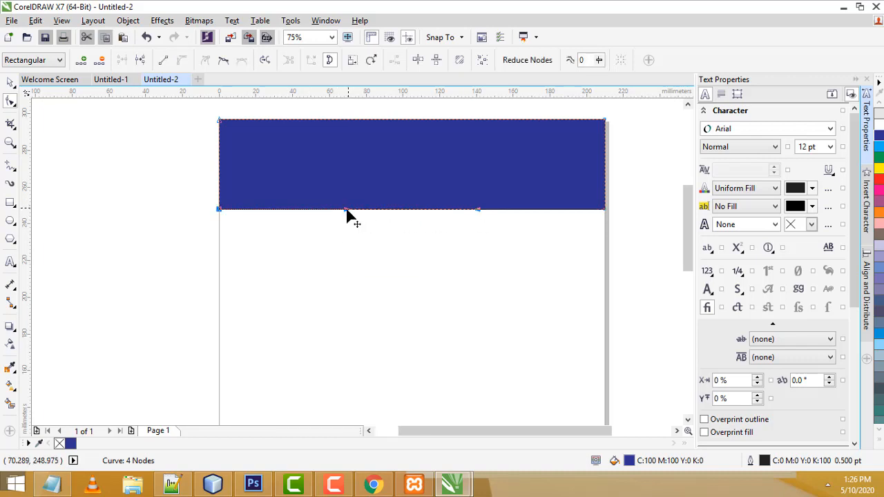
{"action": "left_click_drag", "start_coordinate": [347, 213], "coordinate": [358, 169]}
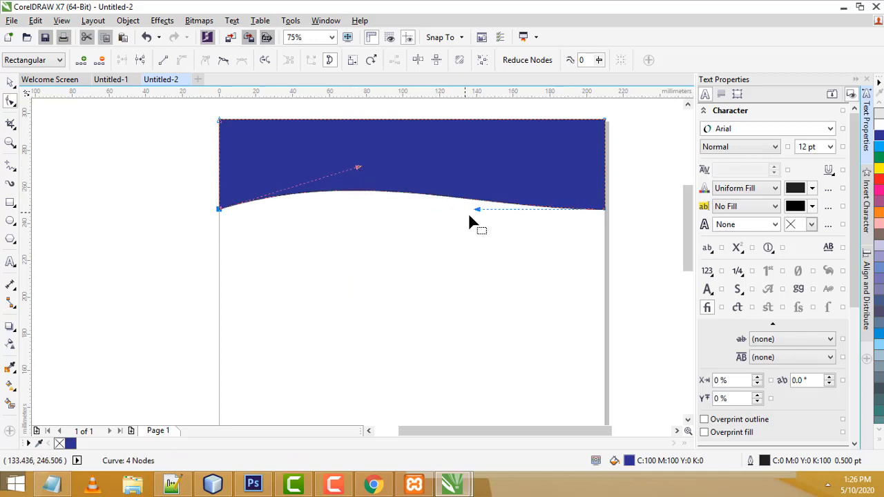
Pull the right side down and lift the left curve to finish the gentle wave
{"action": "left_click_drag", "start_coordinate": [479, 211], "coordinate": [473, 222]}
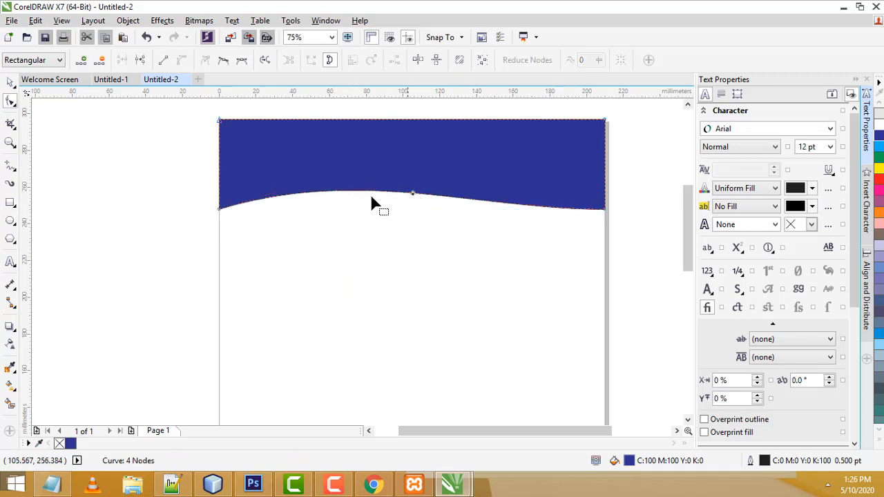
{"action": "left_click_drag", "start_coordinate": [363, 196], "coordinate": [345, 220]}
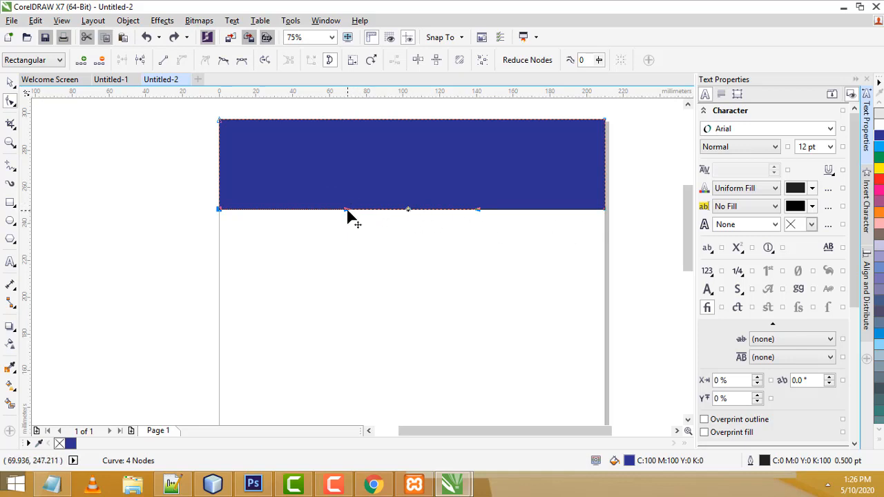
{"action": "left_click_drag", "start_coordinate": [347, 210], "coordinate": [348, 170]}
{"action": "left_click_drag", "start_coordinate": [477, 210], "coordinate": [469, 227]}
{"action": "left_click_drag", "start_coordinate": [349, 173], "coordinate": [352, 162]}
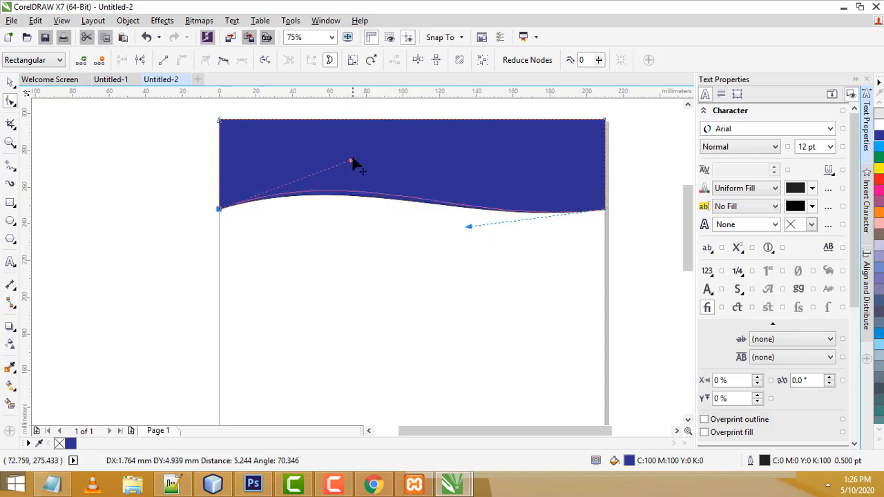
{"action": "left_click", "coordinate": [109, 80]}
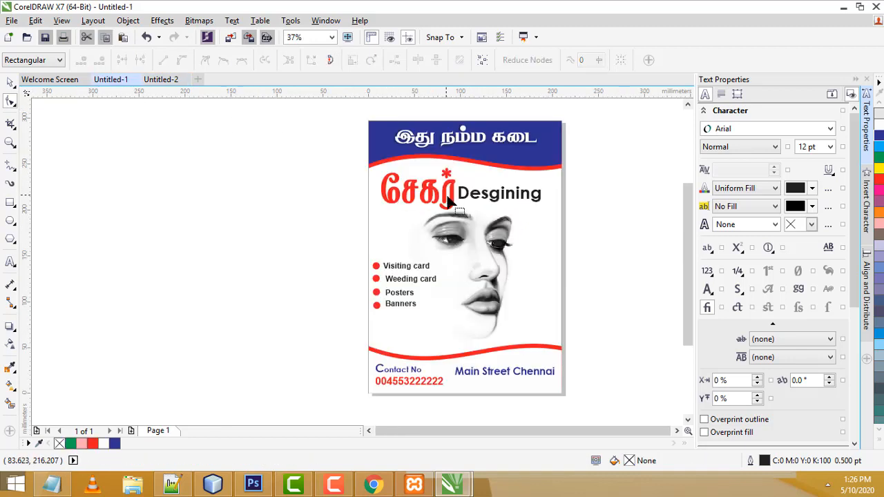
{"action": "left_click", "coordinate": [161, 80]}
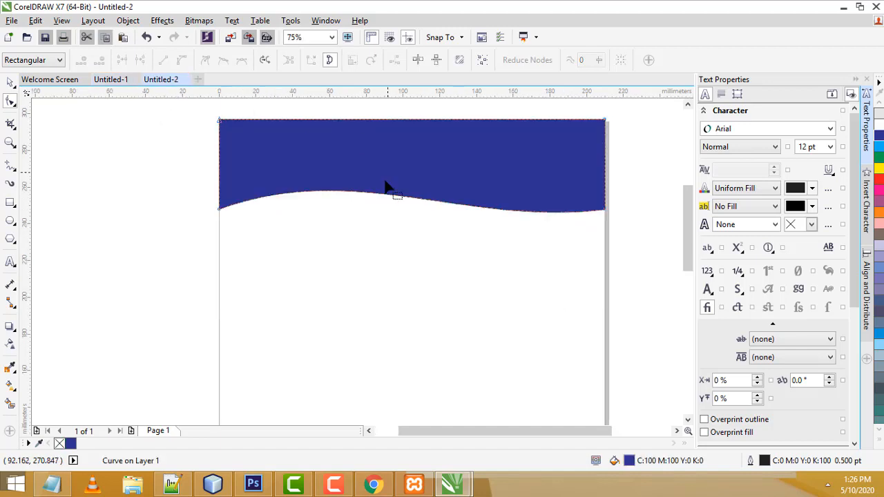
{"action": "left_click", "coordinate": [10, 82]}
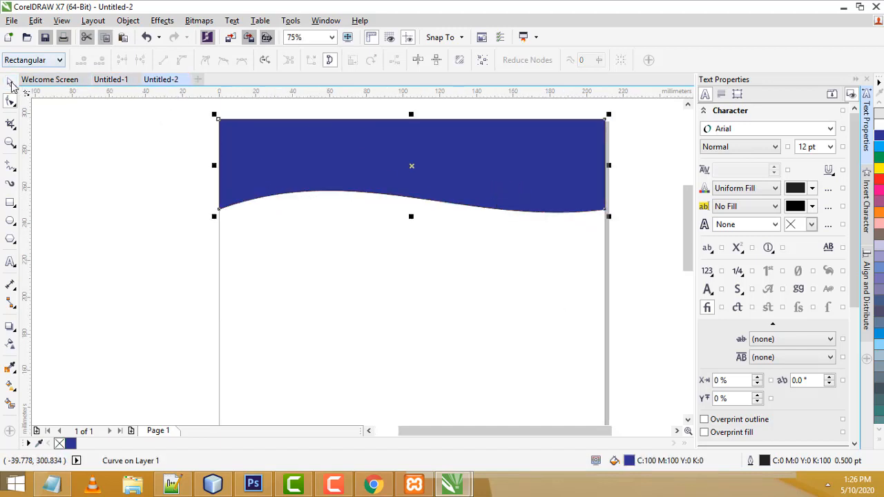
Set the blue wave's outline width to None
{"action": "left_click", "coordinate": [136, 189]}
{"action": "left_click", "coordinate": [434, 177]}
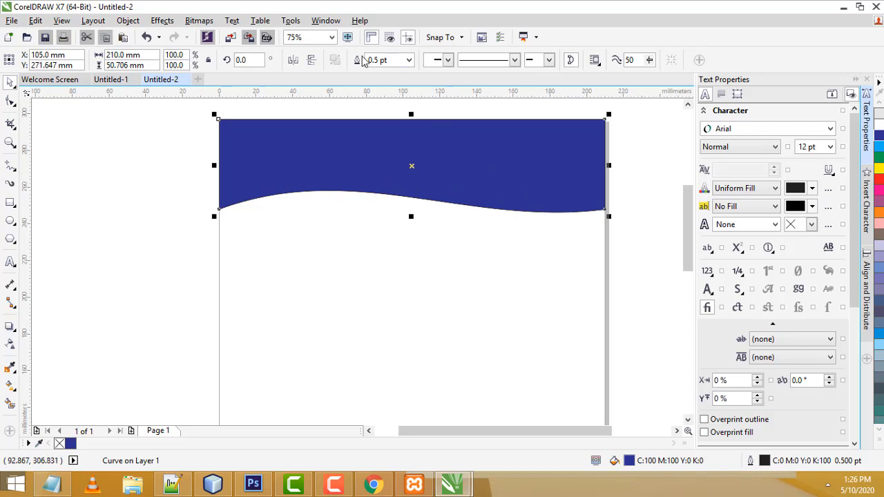
{"action": "left_click", "coordinate": [408, 61]}
{"action": "left_click", "coordinate": [390, 70]}
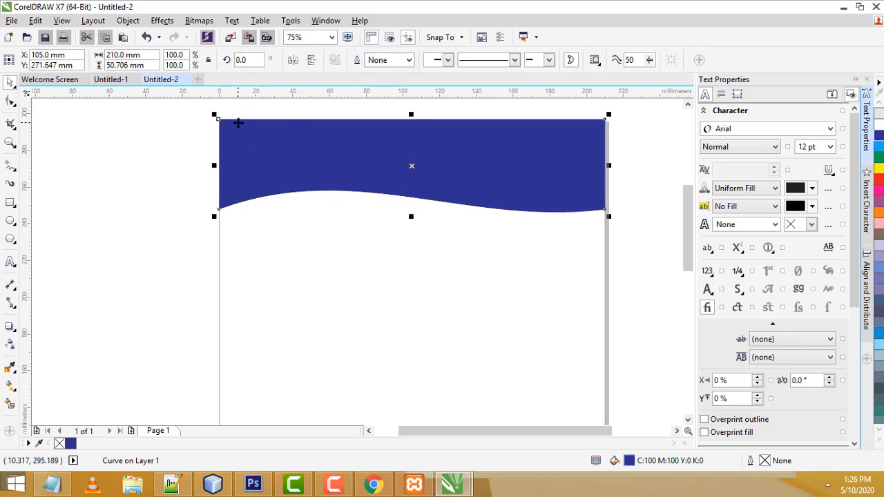
Move the wave shape about 20 mm lower on the page, retrying after undos
{"action": "left_click", "coordinate": [631, 184]}
{"action": "left_click", "coordinate": [426, 164]}
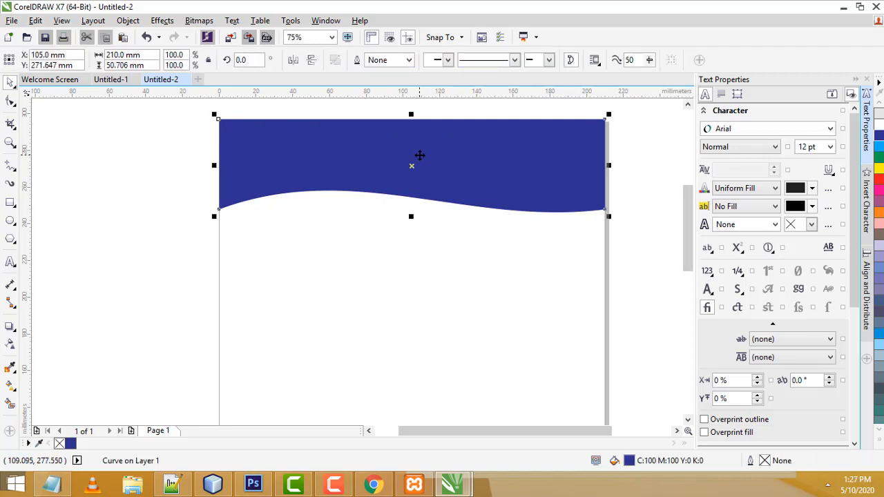
{"action": "left_click_drag", "start_coordinate": [419, 156], "coordinate": [419, 184]}
{"action": "key", "text": "ctrl+z"}
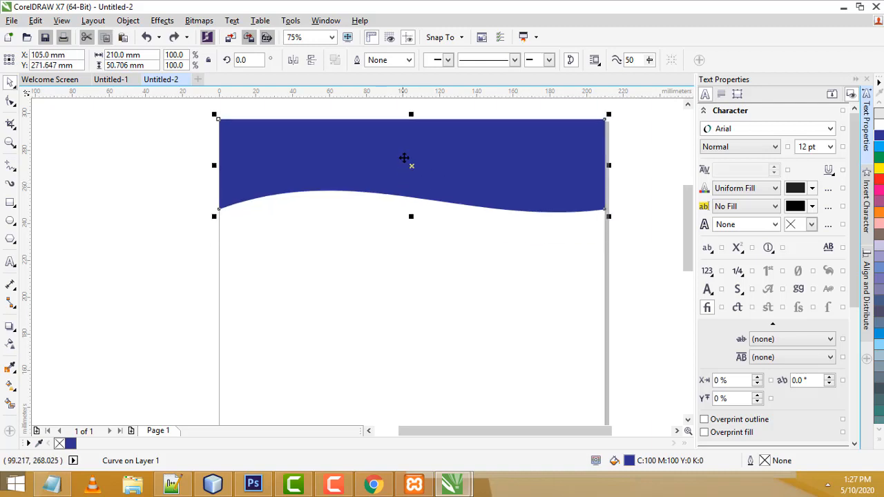
{"action": "key", "text": "Escape"}
{"action": "left_click", "coordinate": [455, 166]}
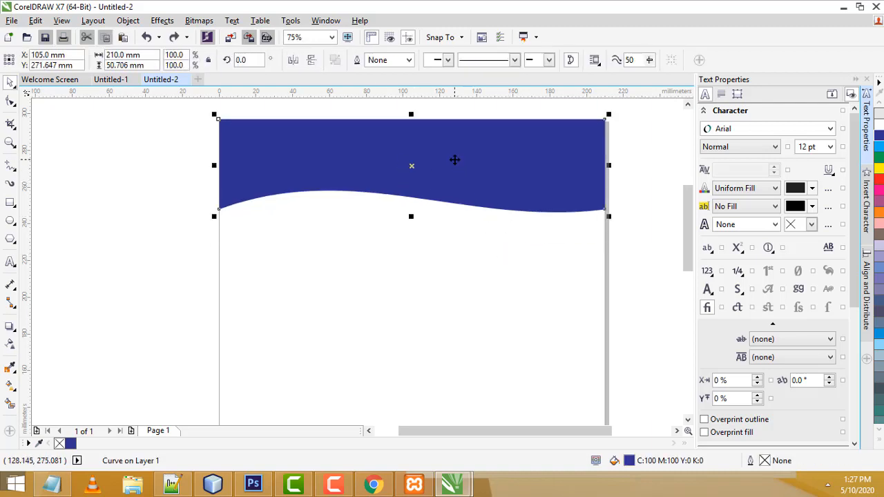
{"action": "left_click_drag", "start_coordinate": [456, 166], "coordinate": [455, 189]}
{"action": "key", "text": "ctrl+z"}
{"action": "left_click", "coordinate": [447, 158]}
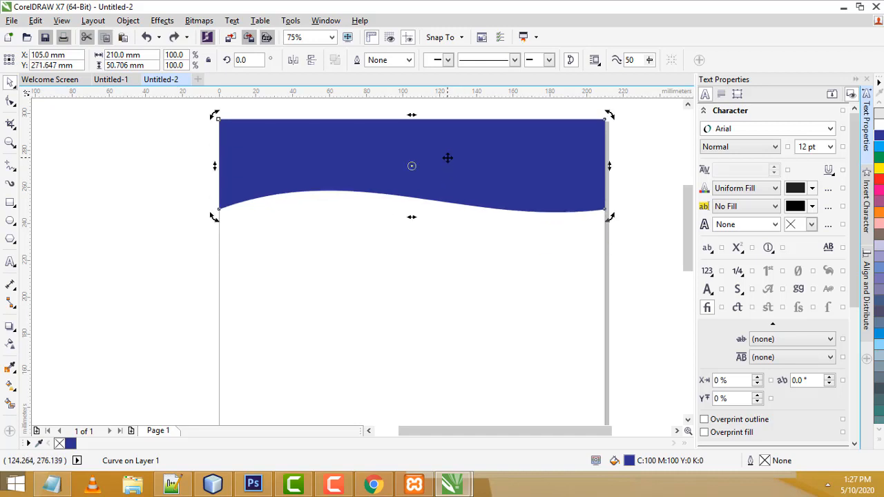
{"action": "left_click_drag", "start_coordinate": [447, 158], "coordinate": [453, 193]}
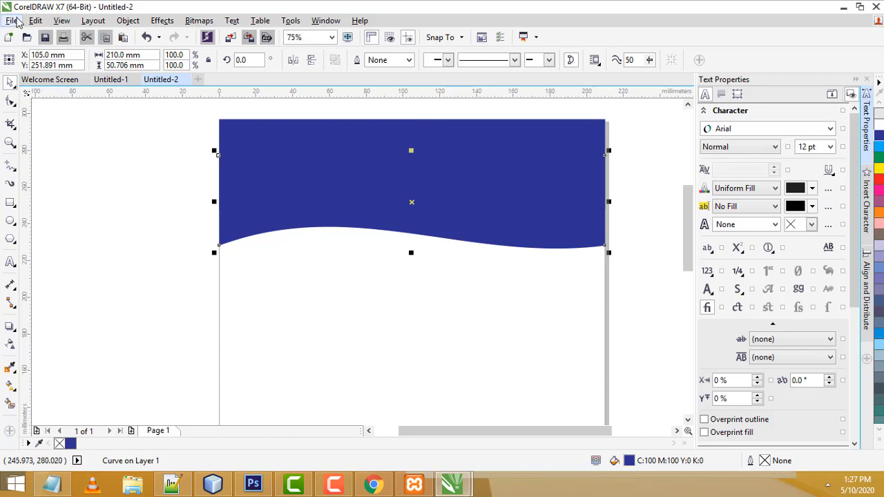
{"action": "left_click", "coordinate": [35, 20]}
{"action": "left_click", "coordinate": [401, 122]}
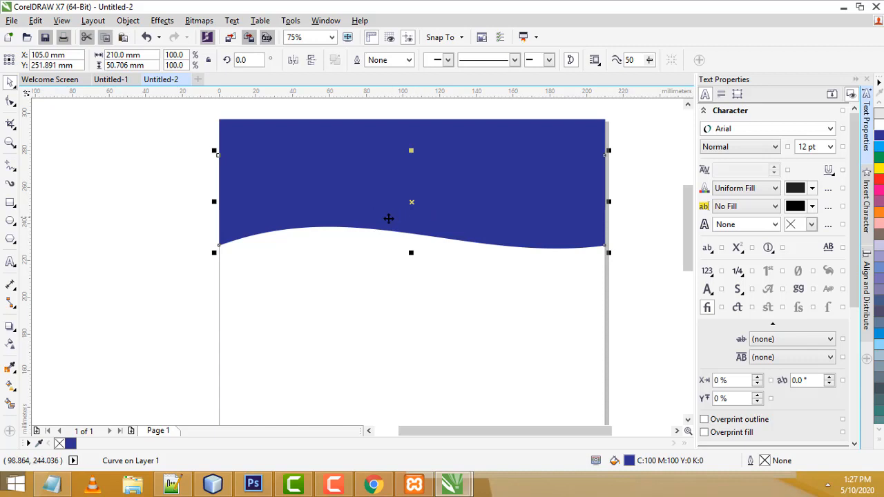
{"action": "left_click", "coordinate": [617, 241]}
{"action": "left_click", "coordinate": [551, 231]}
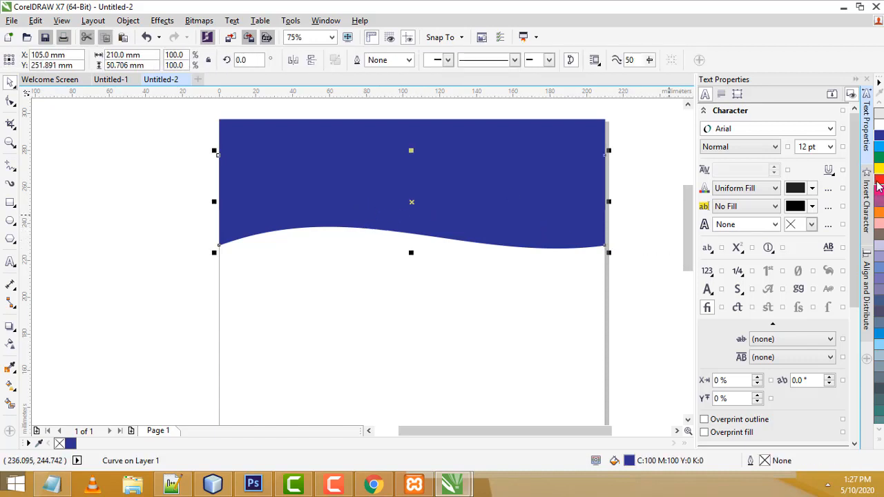
Make the wave red (C0 M100 Y100 K0) and send it to the back of page
{"action": "left_click", "coordinate": [879, 181]}
{"action": "right_click", "coordinate": [498, 180]}
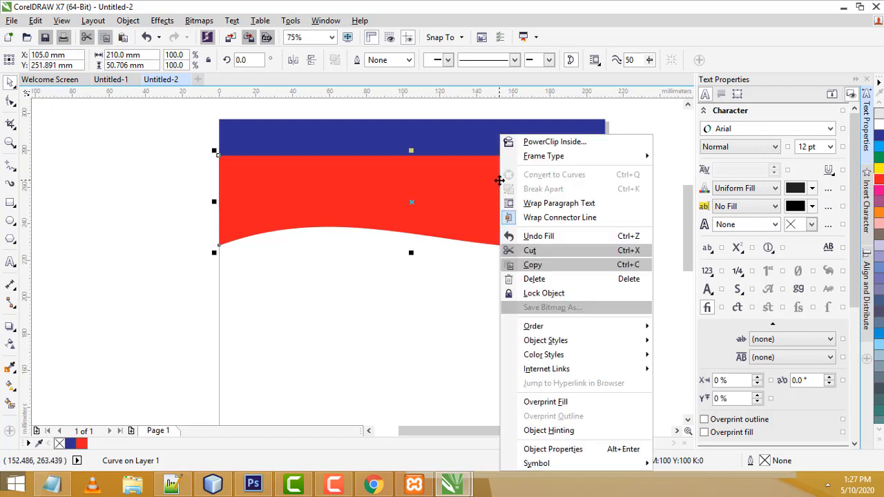
{"action": "mouse_move", "coordinate": [571, 326]}
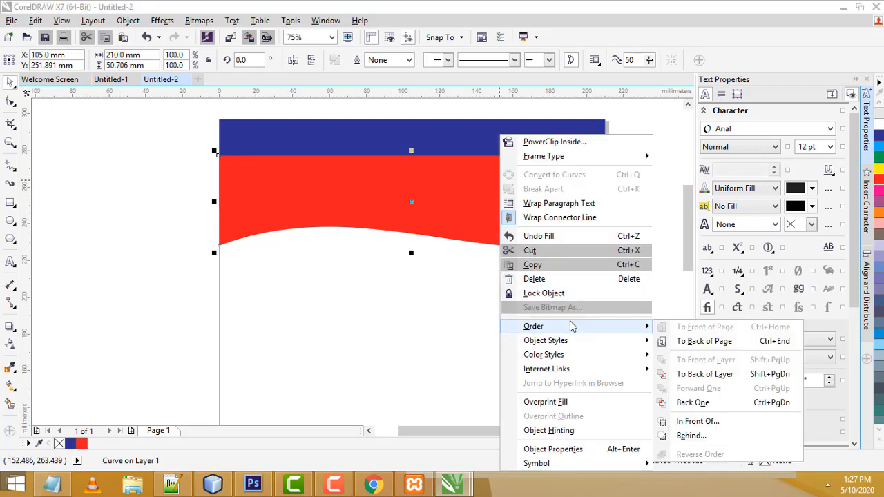
{"action": "left_click", "coordinate": [711, 341]}
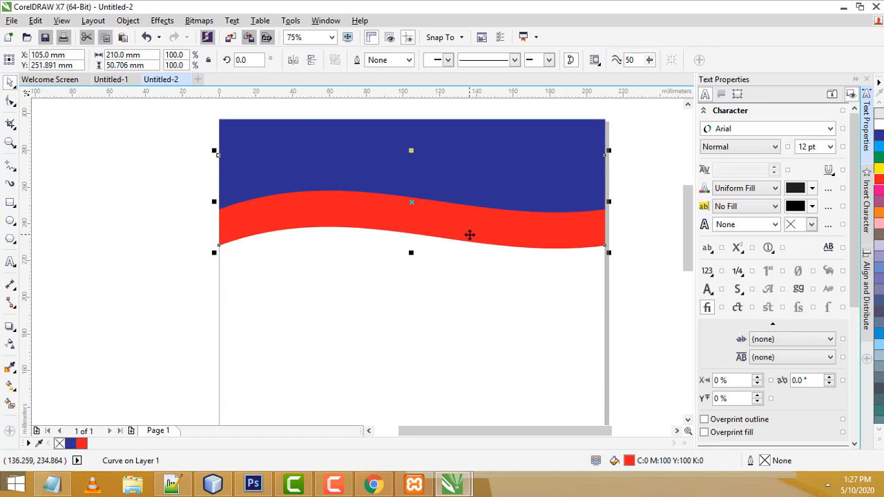
Reopen the red wave's context menu twice and close it without changes
{"action": "right_click", "coordinate": [446, 222]}
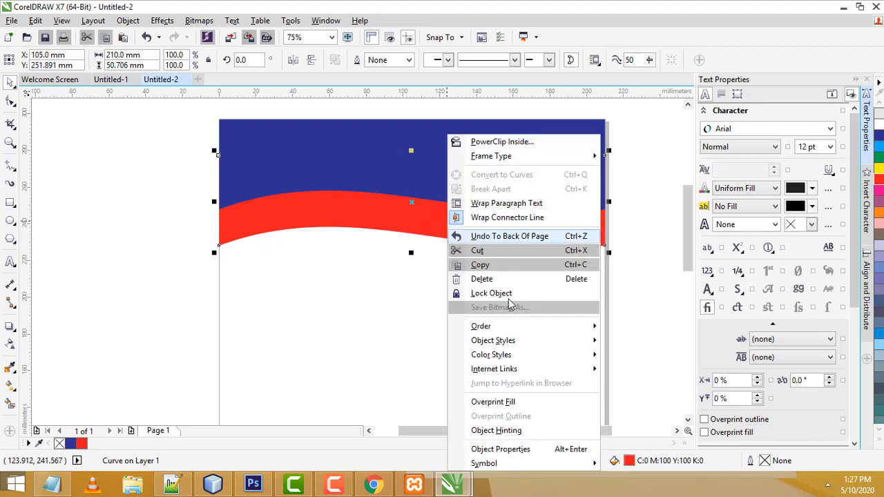
{"action": "mouse_move", "coordinate": [523, 330]}
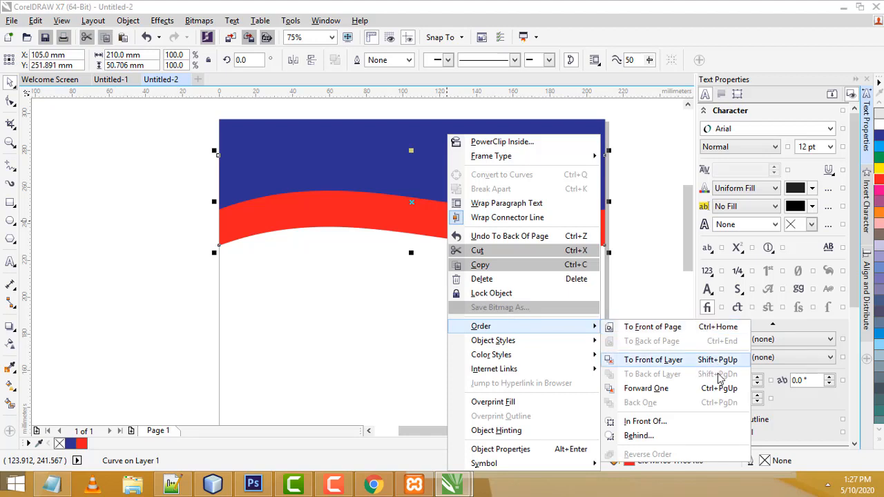
{"action": "left_click", "coordinate": [627, 248]}
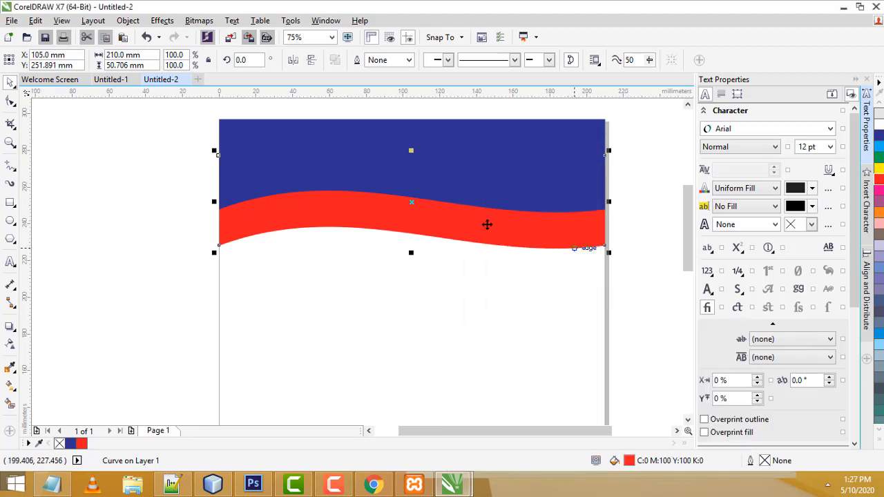
{"action": "right_click", "coordinate": [456, 227]}
{"action": "mouse_move", "coordinate": [552, 333]}
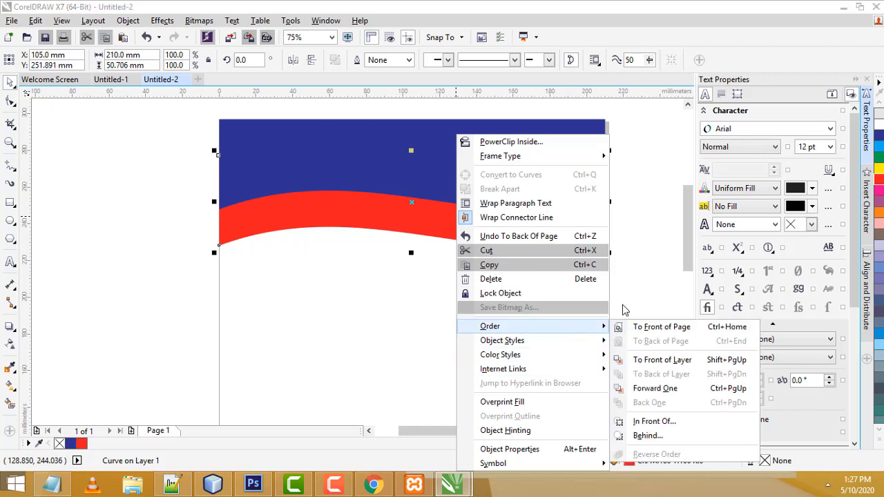
{"action": "left_click", "coordinate": [634, 291]}
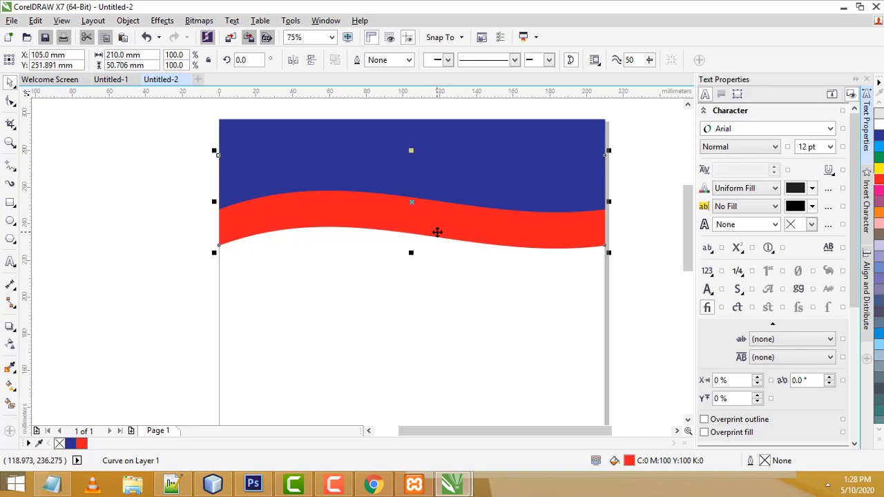
Nudge the red wave up six times until only a thin stripe shows below the blue edge
{"action": "key", "text": "Up"}
{"action": "key", "text": "Up"}
{"action": "key", "text": "Up"}
{"action": "key", "text": "Up"}
{"action": "key", "text": "Up"}
{"action": "key", "text": "Up"}
{"action": "key", "text": "Up"}
{"action": "key", "text": "Up"}
{"action": "key", "text": "Up"}
{"action": "key", "text": "Up"}
{"action": "key", "text": "Up"}
{"action": "key", "text": "Up"}
{"action": "key", "text": "Up"}
{"action": "key", "text": "Up"}
{"action": "key", "text": "Up"}
{"action": "key", "text": "Up"}
{"action": "key", "text": "Up"}
{"action": "key", "text": "Up"}
{"action": "key", "text": "Up"}
{"action": "key", "text": "Up"}
{"action": "key", "text": "Up"}
{"action": "key", "text": "Up"}
{"action": "key", "text": "Up"}
{"action": "key", "text": "Up"}
{"action": "key", "text": "Up"}
{"action": "key", "text": "Up"}
{"action": "key", "text": "Up"}
{"action": "key", "text": "Up"}
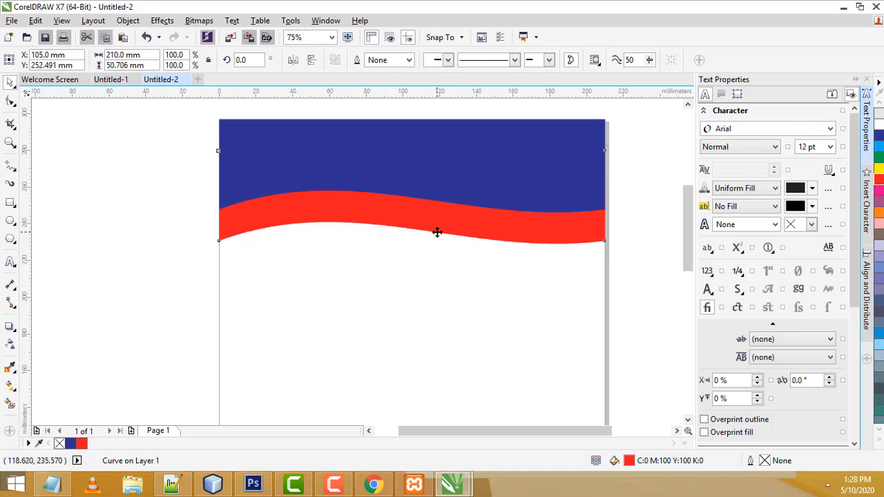
{"action": "key", "text": "Up"}
{"action": "key", "text": "Up"}
{"action": "key", "text": "Up"}
{"action": "key", "text": "Up"}
{"action": "key", "text": "Up"}
{"action": "key", "text": "Up"}
{"action": "key", "text": "Up"}
{"action": "key", "text": "Up"}
{"action": "key", "text": "Up"}
{"action": "key", "text": "Up"}
{"action": "key", "text": "Up"}
{"action": "key", "text": "Up"}
{"action": "key", "text": "Up"}
{"action": "key", "text": "Up"}
{"action": "key", "text": "Up"}
{"action": "key", "text": "Up"}
{"action": "key", "text": "Up"}
{"action": "key", "text": "Up"}
{"action": "key", "text": "Up"}
{"action": "key", "text": "Up"}
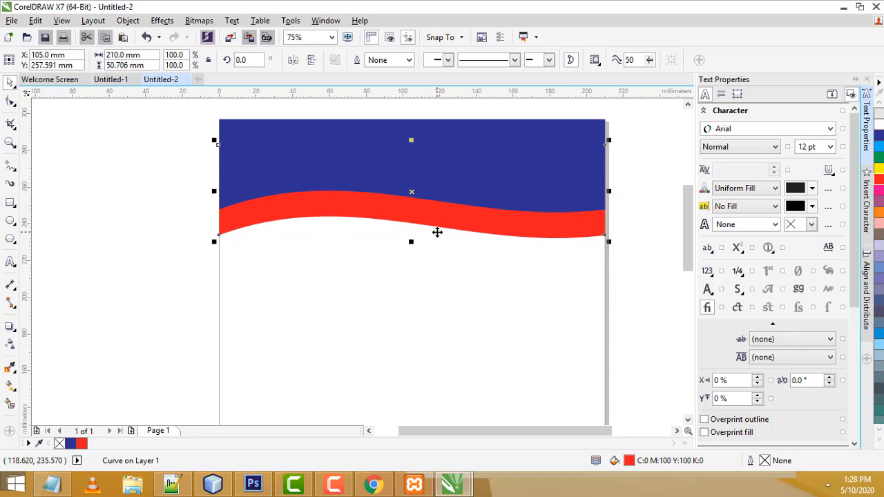
{"action": "key", "text": "Up"}
{"action": "key", "text": "Up"}
{"action": "key", "text": "Up"}
{"action": "key", "text": "Up"}
{"action": "key", "text": "Up"}
{"action": "key", "text": "Up"}
{"action": "key", "text": "Up"}
{"action": "key", "text": "Up"}
{"action": "key", "text": "Up"}
{"action": "key", "text": "Up"}
{"action": "key", "text": "Up"}
{"action": "key", "text": "Up"}
{"action": "key", "text": "Up"}
{"action": "key", "text": "Up"}
{"action": "key", "text": "Up"}
{"action": "key", "text": "Up"}
{"action": "key", "text": "Up"}
{"action": "key", "text": "Up"}
{"action": "key", "text": "Up"}
{"action": "key", "text": "Up"}
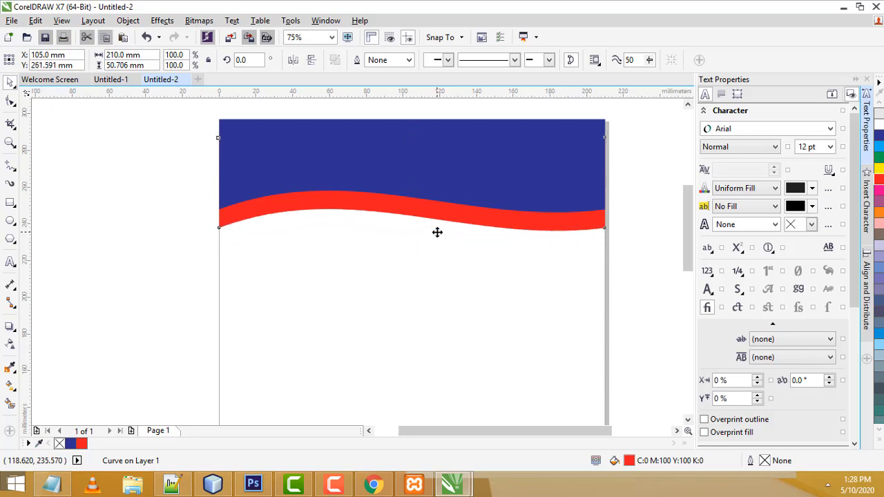
{"action": "key", "text": "Up"}
{"action": "key", "text": "Up"}
{"action": "key", "text": "Up"}
{"action": "key", "text": "Up"}
{"action": "key", "text": "Up"}
{"action": "key", "text": "Up"}
{"action": "key", "text": "Up"}
{"action": "key", "text": "Up"}
{"action": "key", "text": "Up"}
{"action": "key", "text": "Up"}
{"action": "key", "text": "Up"}
{"action": "key", "text": "Up"}
{"action": "key", "text": "Up"}
{"action": "key", "text": "Up"}
{"action": "key", "text": "Up"}
{"action": "key", "text": "Up"}
{"action": "key", "text": "Up"}
{"action": "key", "text": "Up"}
{"action": "key", "text": "Up"}
{"action": "key", "text": "Up"}
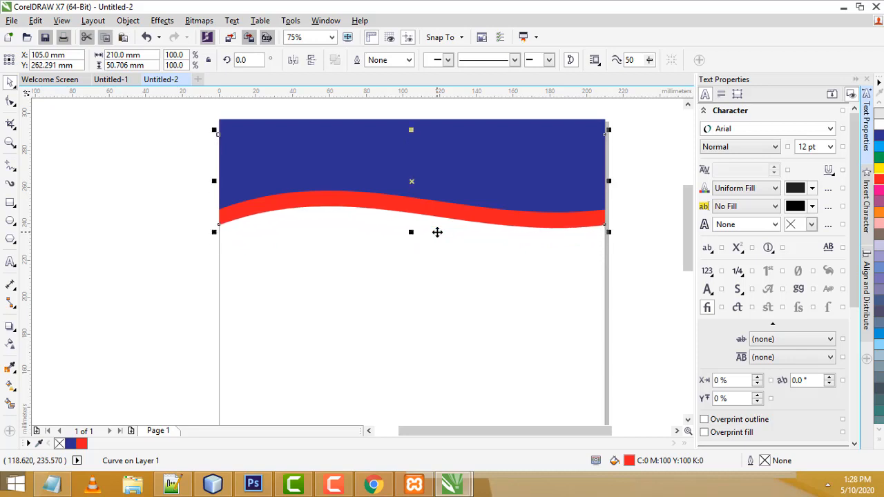
{"action": "key", "text": "Up"}
{"action": "key", "text": "Up"}
{"action": "key", "text": "Up"}
{"action": "key", "text": "Up"}
{"action": "key", "text": "Up"}
{"action": "key", "text": "Up"}
{"action": "key", "text": "Up"}
{"action": "key", "text": "Up"}
{"action": "key", "text": "Up"}
{"action": "key", "text": "Up"}
{"action": "key", "text": "Up"}
{"action": "key", "text": "Up"}
{"action": "key", "text": "Up"}
{"action": "key", "text": "Up"}
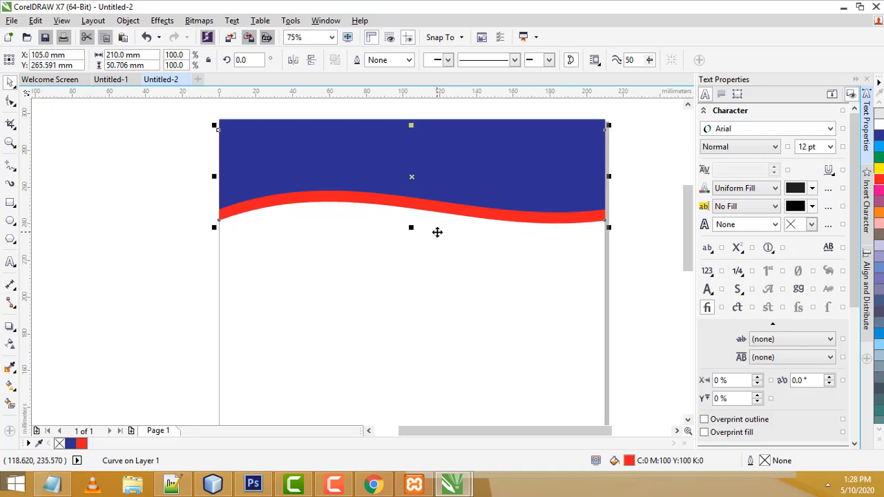
{"action": "key", "text": "Up"}
{"action": "key", "text": "Up"}
{"action": "key", "text": "Up"}
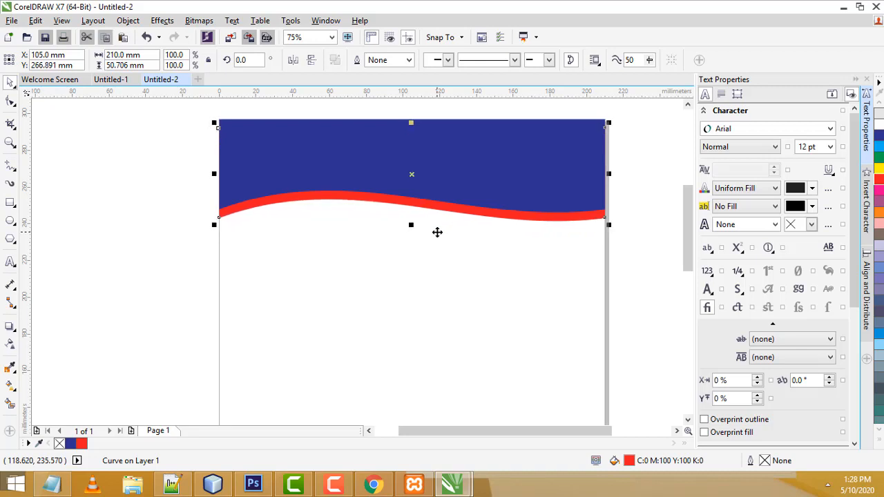
{"action": "left_click", "coordinate": [554, 241]}
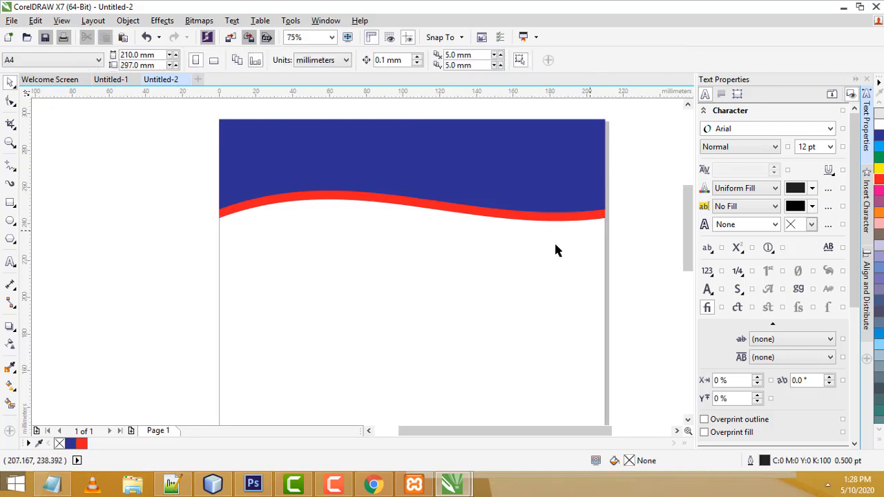
Group the blue header with the red wave and drop a copy at the page bottom
{"action": "scroll", "coordinate": [504, 289], "scroll_direction": "down", "scroll_amount": 5}
{"action": "scroll", "coordinate": [445, 185], "scroll_direction": "up", "scroll_amount": 3}
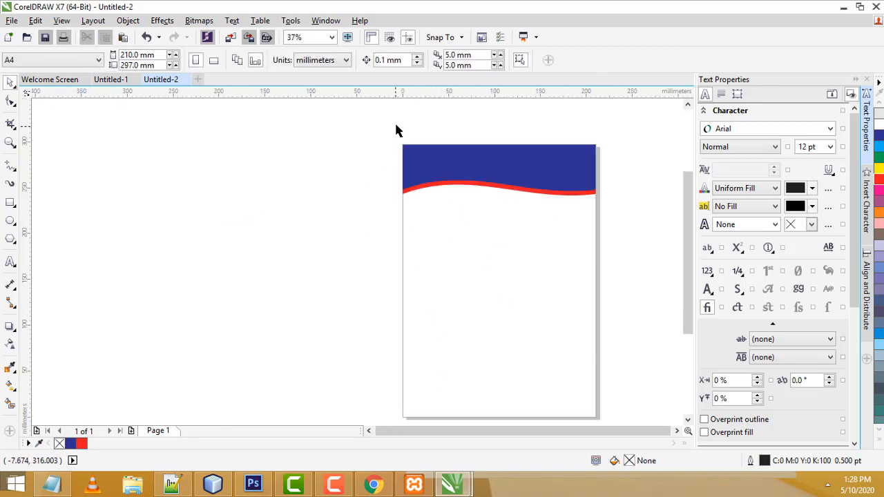
{"action": "left_click_drag", "start_coordinate": [384, 115], "coordinate": [623, 251]}
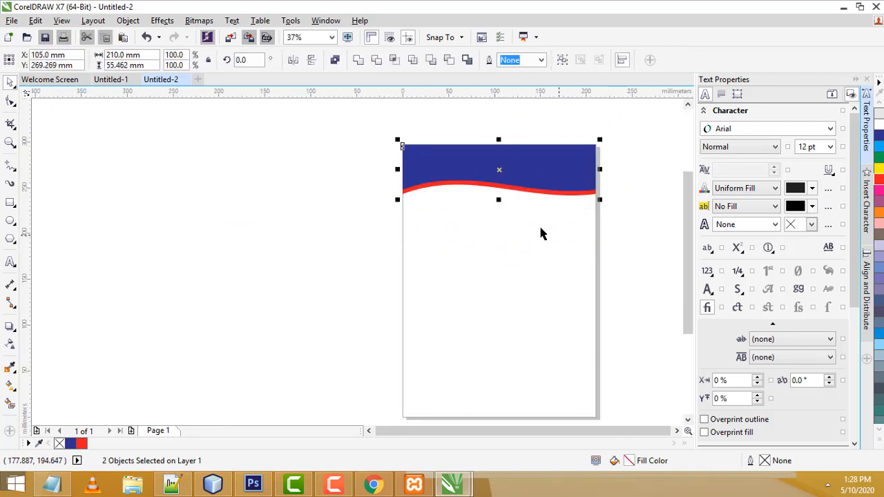
{"action": "right_click", "coordinate": [444, 168]}
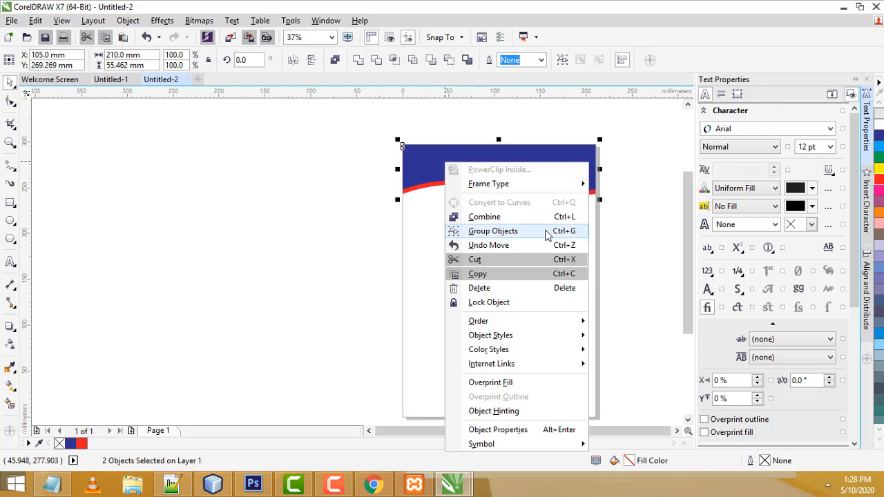
{"action": "left_click", "coordinate": [578, 235]}
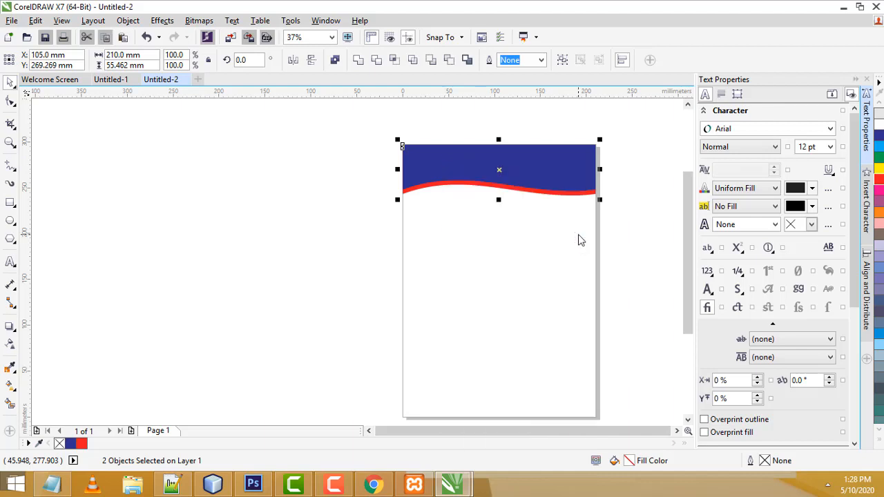
{"action": "left_click_drag", "start_coordinate": [535, 167], "coordinate": [527, 389]}
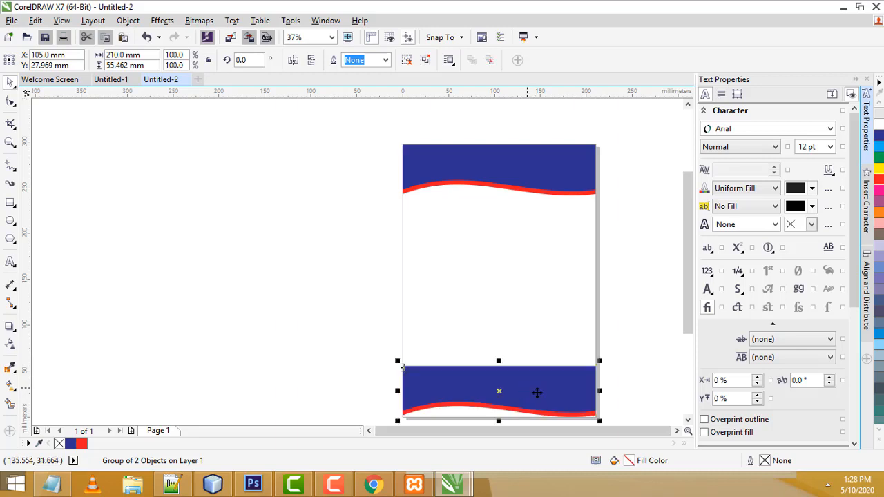
Try shifting the copied wave group, then undo the move
{"action": "scroll", "coordinate": [612, 419], "scroll_direction": "up", "scroll_amount": 1}
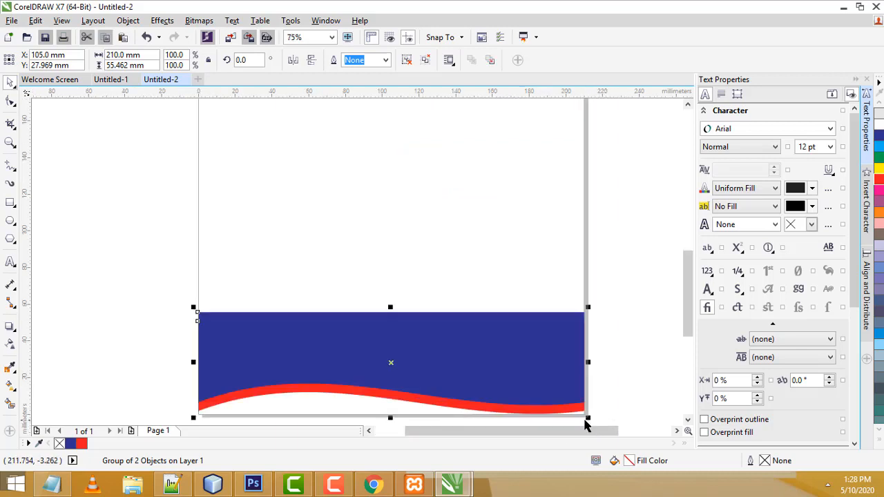
{"action": "scroll", "coordinate": [521, 427], "scroll_direction": "up", "scroll_amount": 1}
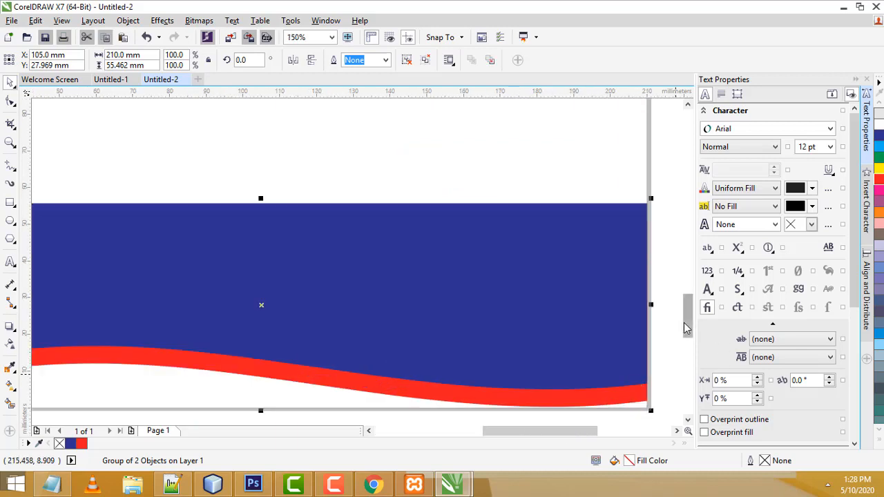
{"action": "left_click_drag", "start_coordinate": [686, 328], "coordinate": [686, 338]}
{"action": "left_click_drag", "start_coordinate": [569, 431], "coordinate": [532, 430]}
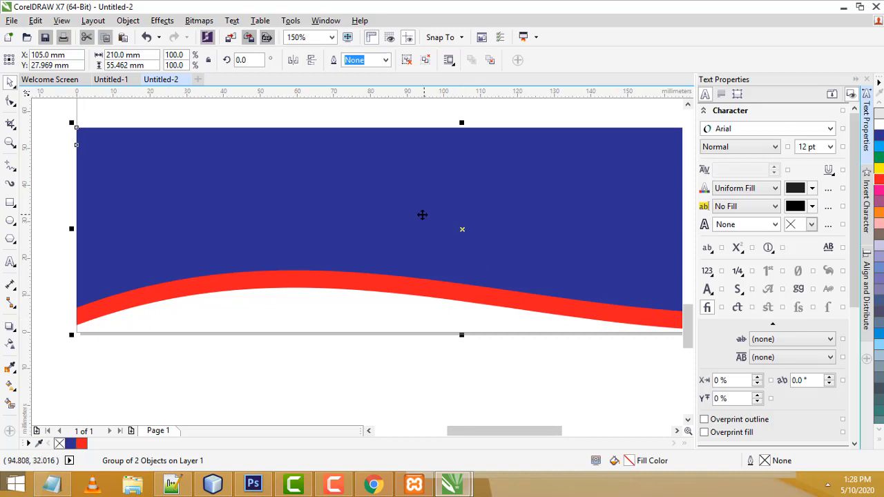
{"action": "left_click_drag", "start_coordinate": [421, 213], "coordinate": [421, 221]}
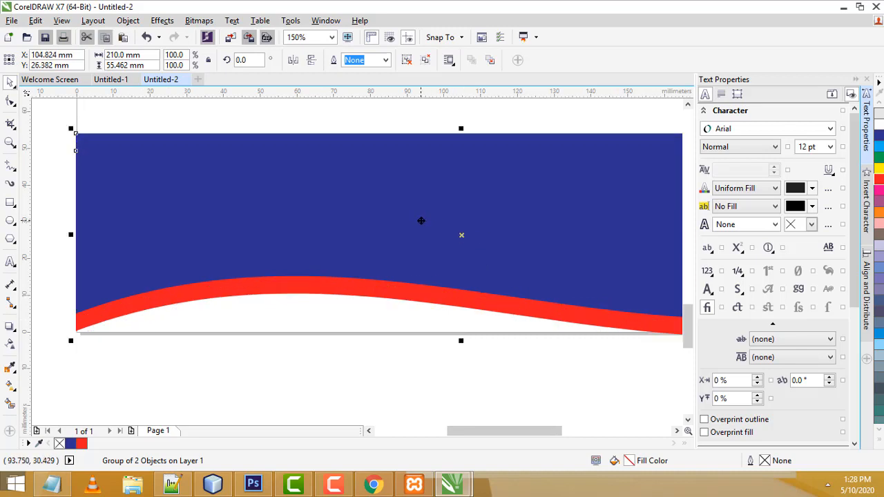
{"action": "key", "text": "ctrl+z"}
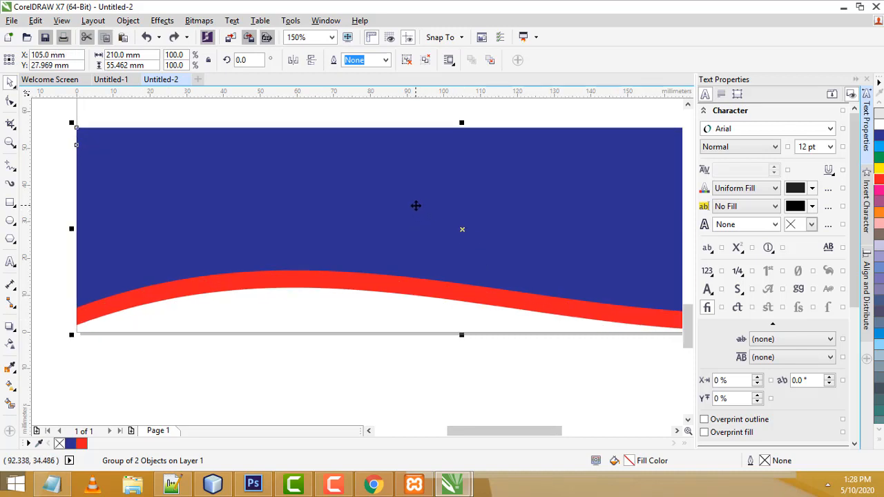
{"action": "key", "text": "Escape"}
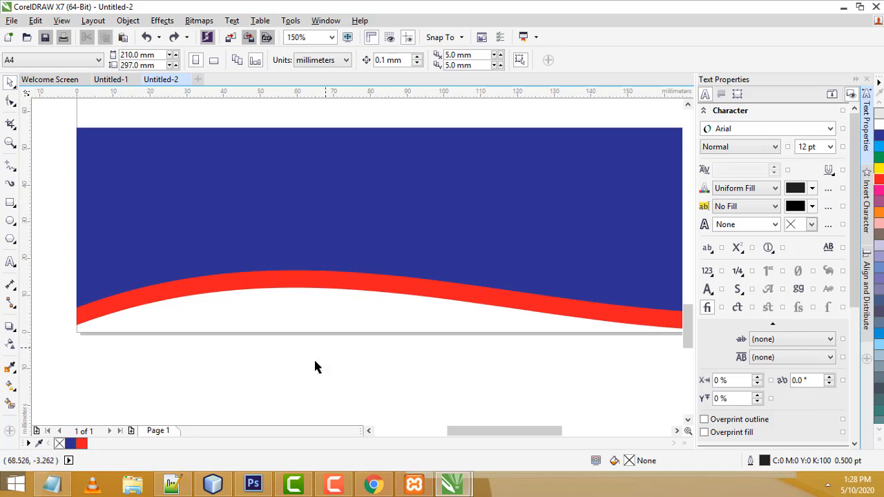
Nudge the footer group up three steps to settle it near the page bottom
{"action": "left_click_drag", "start_coordinate": [300, 232], "coordinate": [298, 228]}
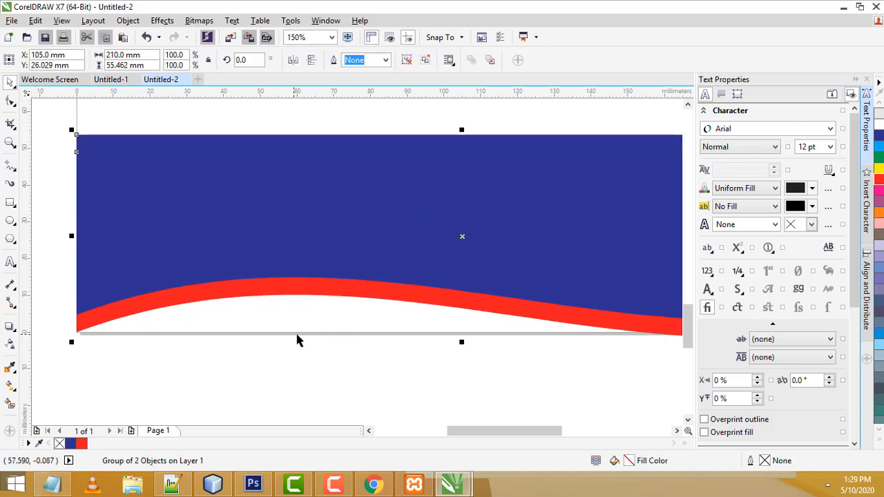
{"action": "scroll", "coordinate": [296, 339], "scroll_direction": "down", "scroll_amount": 1}
{"action": "scroll", "coordinate": [467, 380], "scroll_direction": "up", "scroll_amount": 1}
{"action": "scroll", "coordinate": [467, 379], "scroll_direction": "down", "scroll_amount": 1}
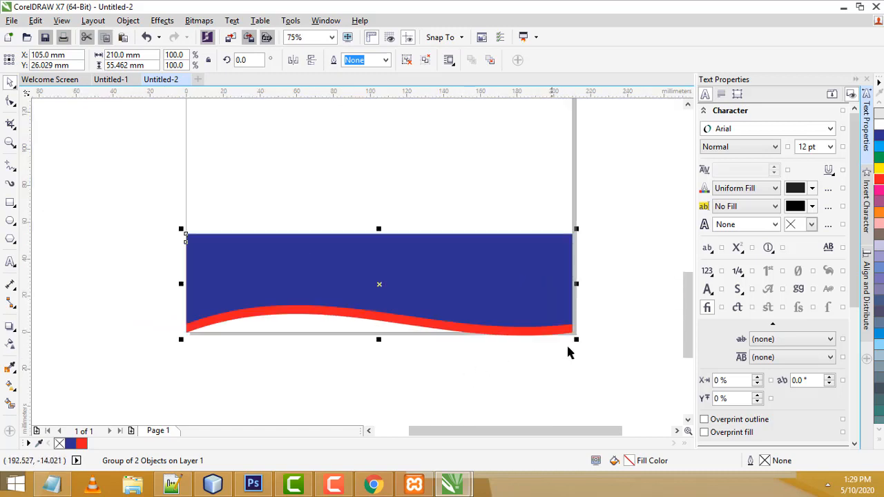
{"action": "key", "text": "Up"}
{"action": "key", "text": "Up"}
{"action": "key", "text": "Up"}
{"action": "key", "text": "Up"}
{"action": "key", "text": "Up"}
{"action": "key", "text": "Up"}
{"action": "key", "text": "Up"}
{"action": "key", "text": "Up"}
{"action": "key", "text": "Up"}
{"action": "key", "text": "Up"}
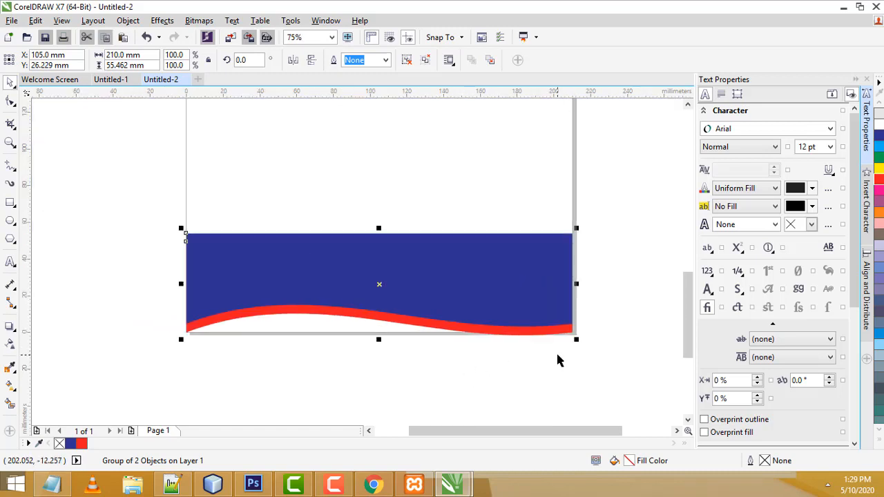
{"action": "key", "text": "Up"}
{"action": "key", "text": "Up"}
{"action": "key", "text": "Up"}
{"action": "key", "text": "Up"}
{"action": "key", "text": "Up"}
{"action": "key", "text": "Up"}
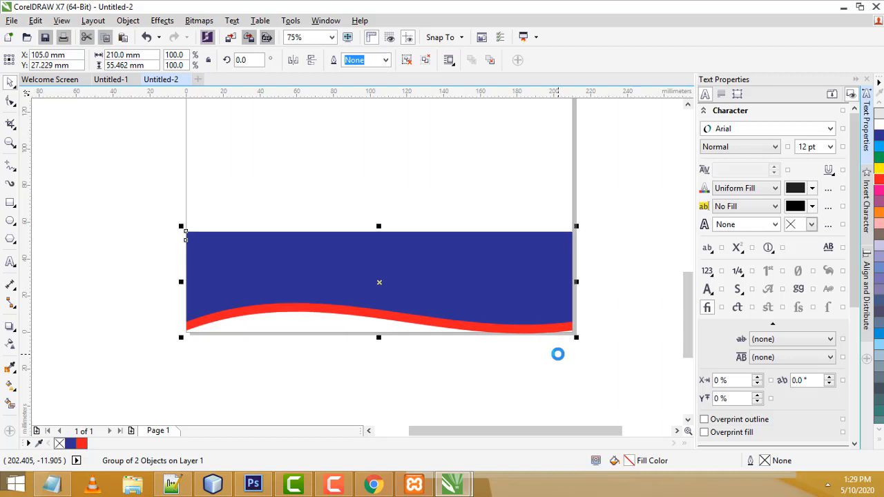
{"action": "key", "text": "Up"}
{"action": "key", "text": "Up"}
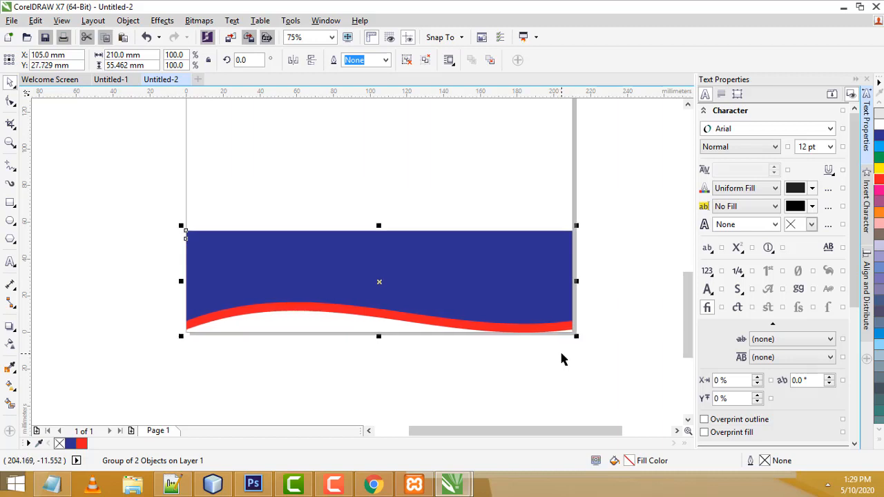
{"action": "left_click", "coordinate": [617, 290]}
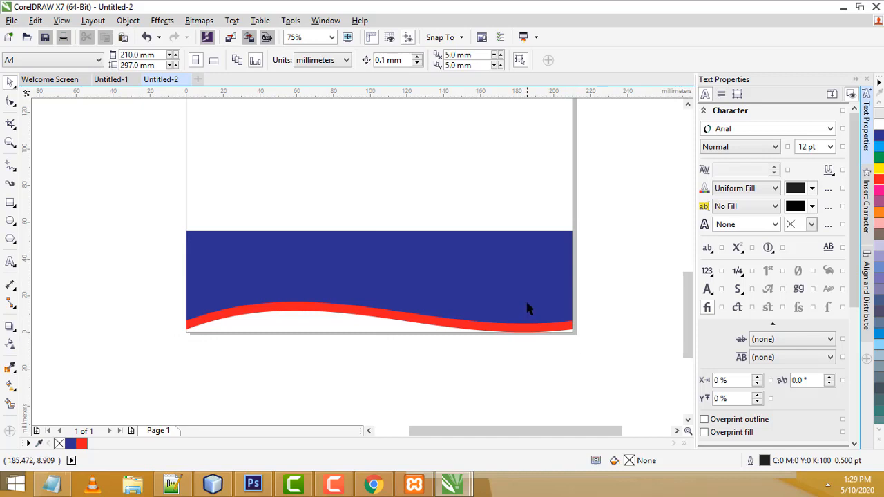
{"action": "left_click", "coordinate": [526, 309]}
Mirror the footer group vertically so it hangs upside down
{"action": "scroll", "coordinate": [583, 344], "scroll_direction": "up", "scroll_amount": 1}
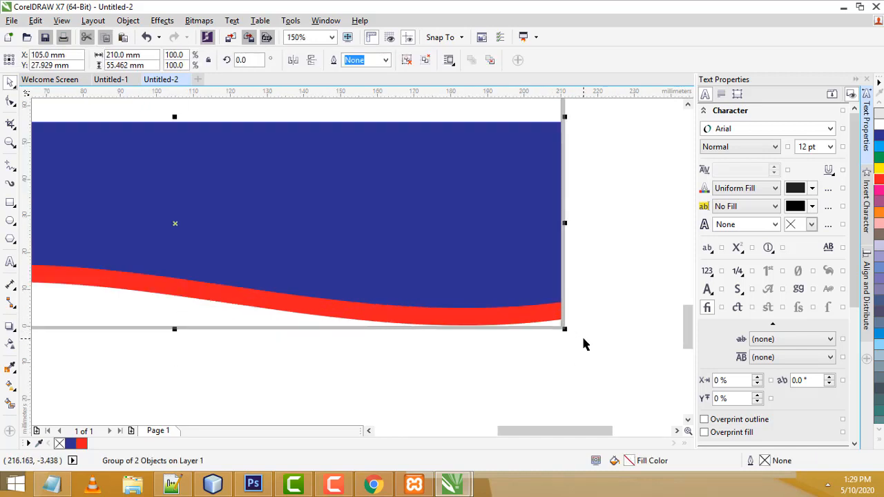
{"action": "scroll", "coordinate": [584, 344], "scroll_direction": "down", "scroll_amount": 3}
{"action": "scroll", "coordinate": [593, 308], "scroll_direction": "up", "scroll_amount": 1}
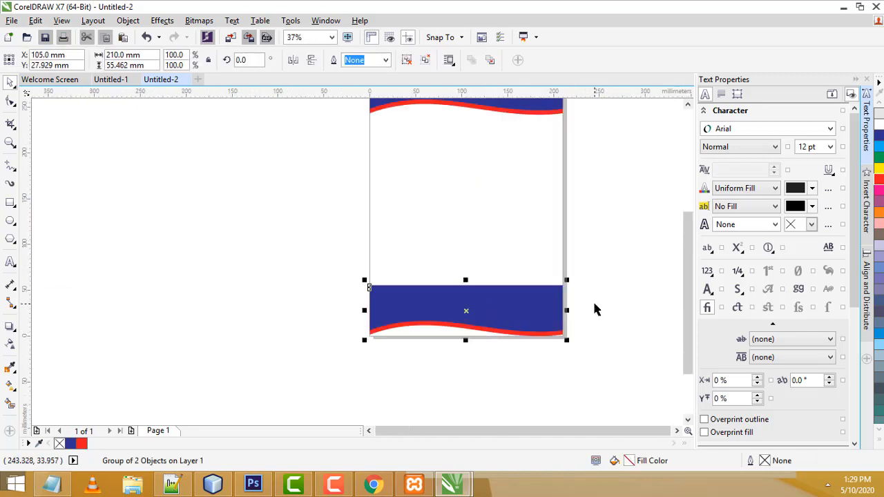
{"action": "scroll", "coordinate": [591, 308], "scroll_direction": "down", "scroll_amount": 1}
{"action": "scroll", "coordinate": [523, 306], "scroll_direction": "up", "scroll_amount": 1}
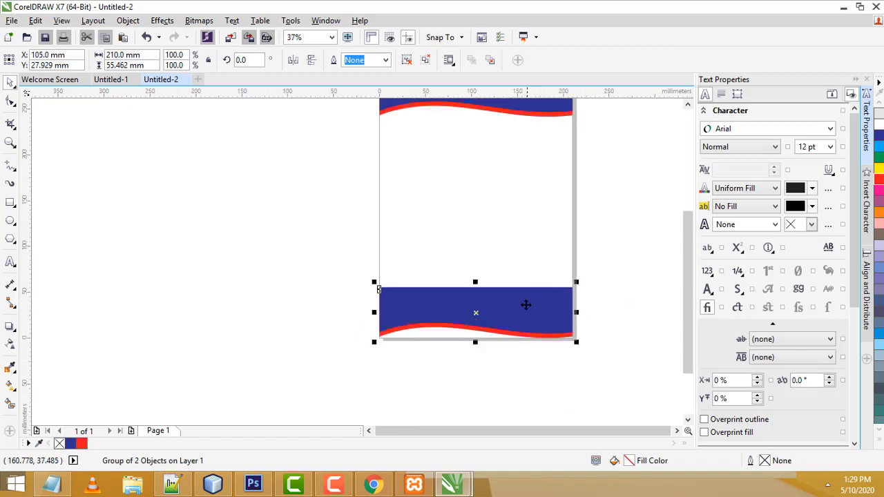
{"action": "scroll", "coordinate": [525, 284], "scroll_direction": "down", "scroll_amount": 1}
{"action": "scroll", "coordinate": [524, 285], "scroll_direction": "up", "scroll_amount": 1}
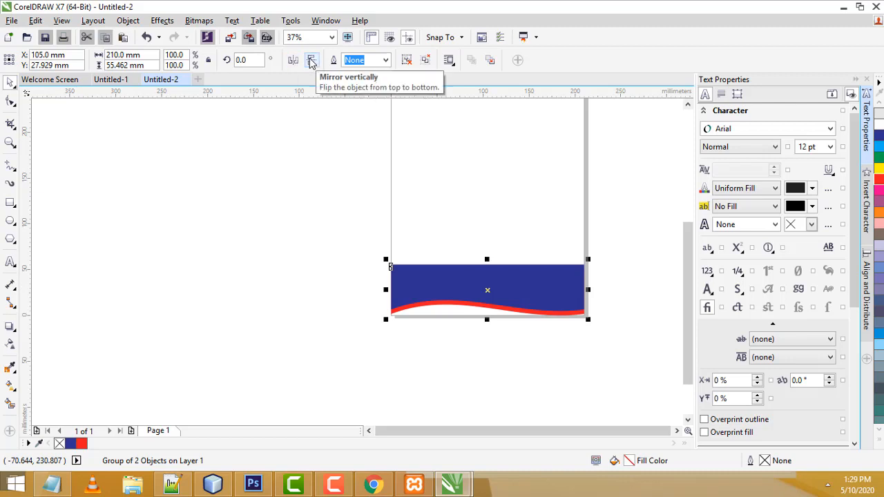
{"action": "left_click", "coordinate": [311, 61]}
{"action": "left_click", "coordinate": [312, 62]}
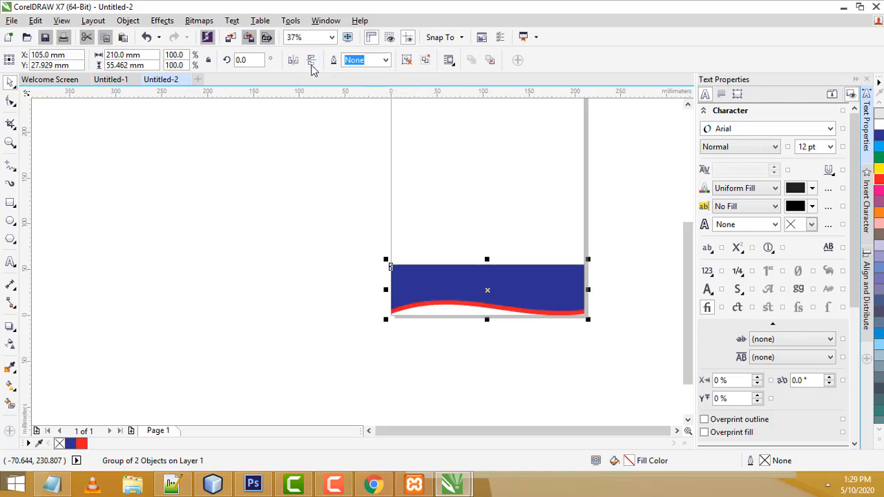
{"action": "left_click", "coordinate": [311, 61]}
{"action": "left_click", "coordinate": [622, 264]}
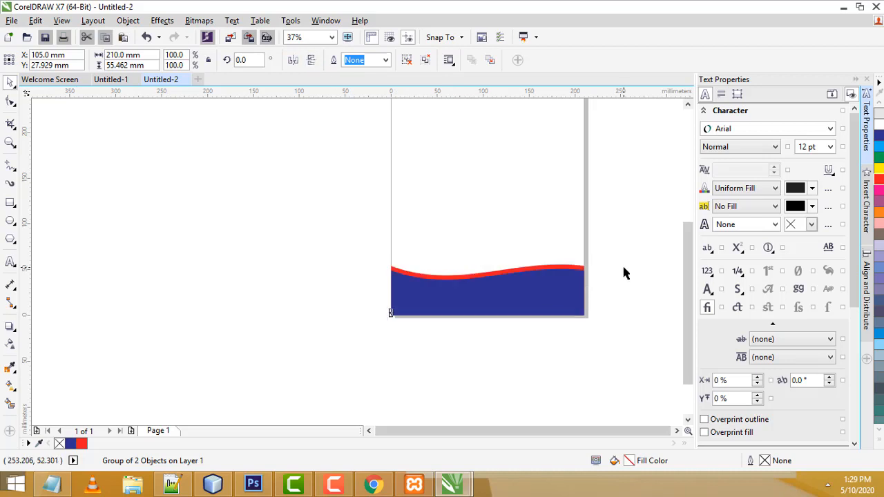
Mirror the footer horizontally so it appears as the header rotated 180°
{"action": "scroll", "coordinate": [608, 256], "scroll_direction": "down", "scroll_amount": 2}
{"action": "scroll", "coordinate": [609, 259], "scroll_direction": "up", "scroll_amount": 2}
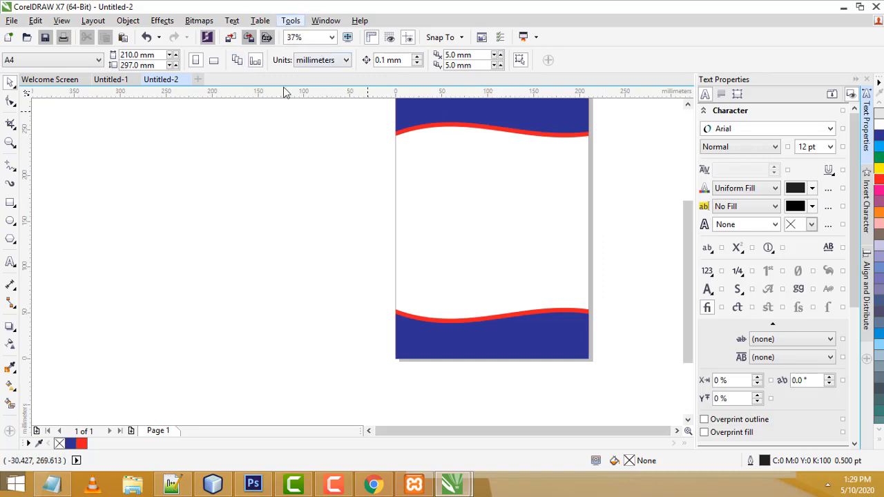
{"action": "left_click", "coordinate": [469, 336]}
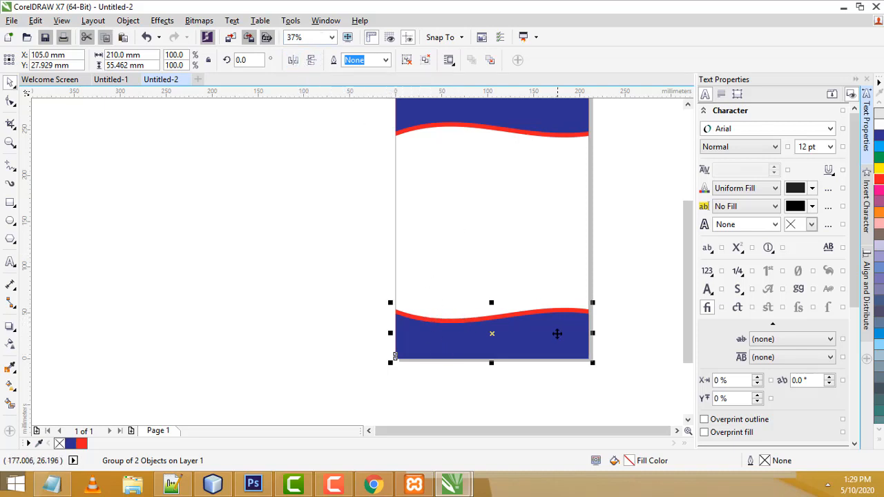
{"action": "left_click", "coordinate": [293, 61]}
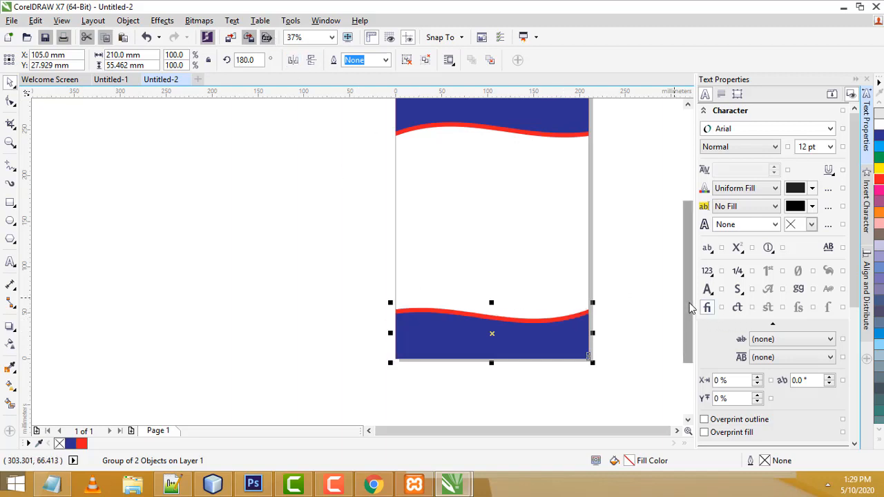
{"action": "left_click_drag", "start_coordinate": [689, 304], "coordinate": [689, 289]}
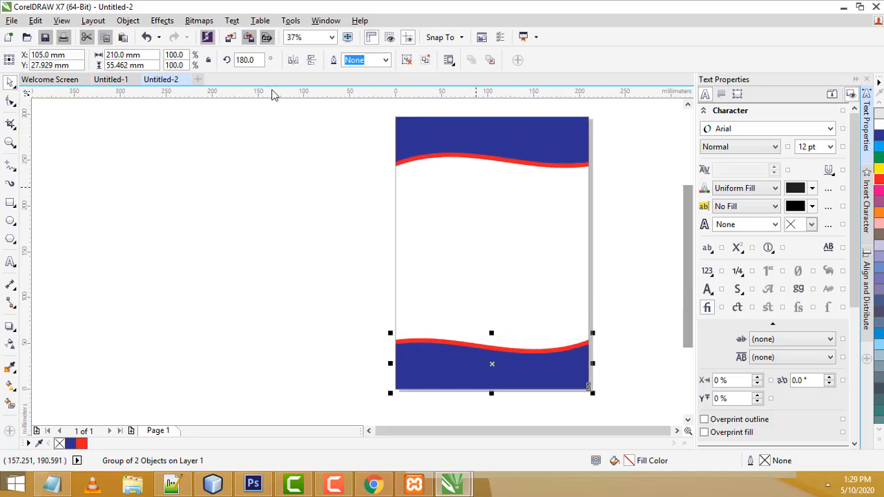
{"action": "left_click", "coordinate": [293, 61]}
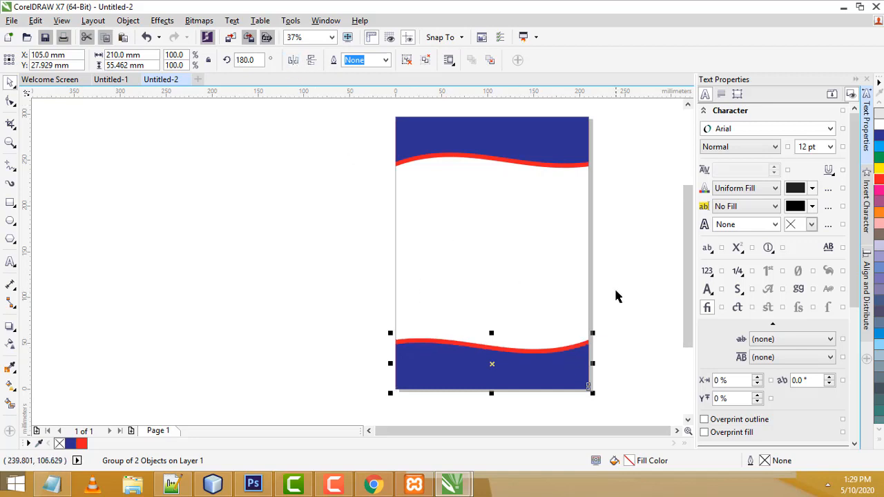
{"action": "left_click", "coordinate": [619, 261]}
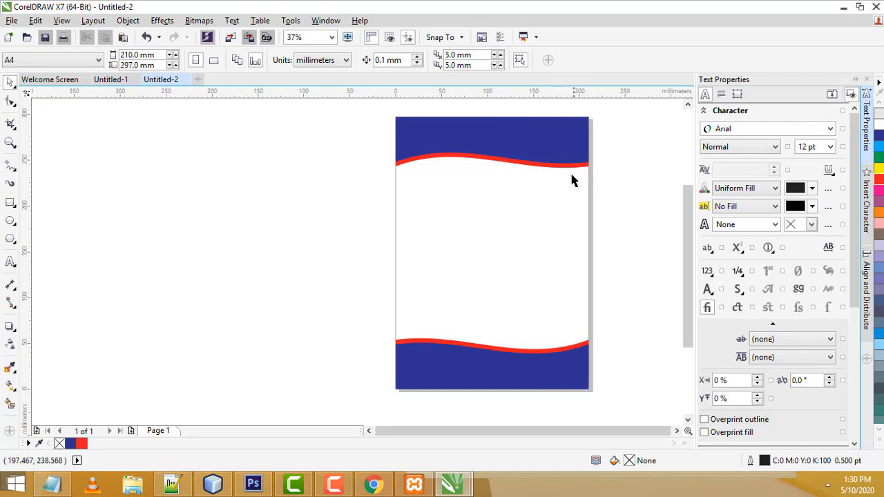
Import art.png from the canvas menu and place it, then undo that placement
{"action": "scroll", "coordinate": [596, 197], "scroll_direction": "up", "scroll_amount": 1}
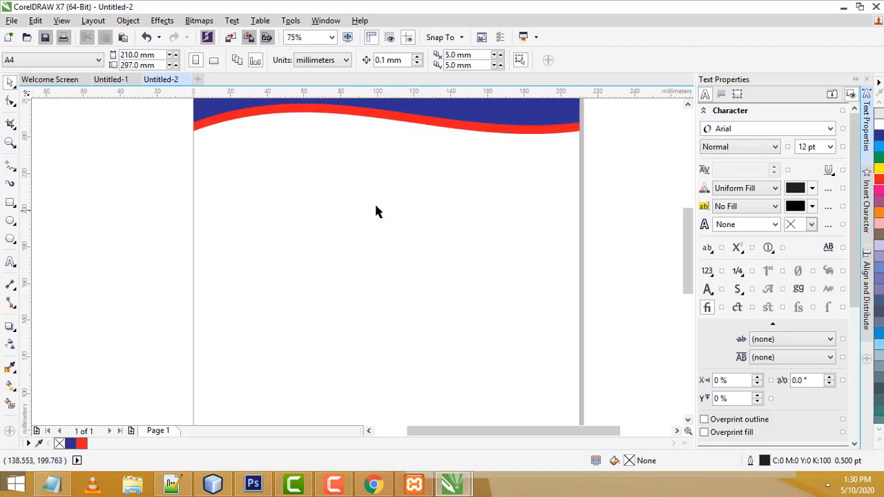
{"action": "right_click", "coordinate": [364, 167]}
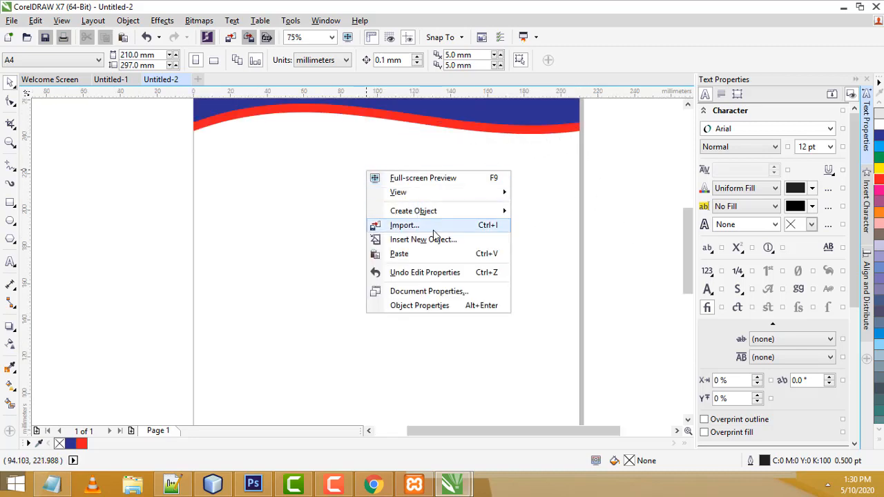
{"action": "left_click", "coordinate": [674, 221]}
{"action": "right_click", "coordinate": [382, 215]}
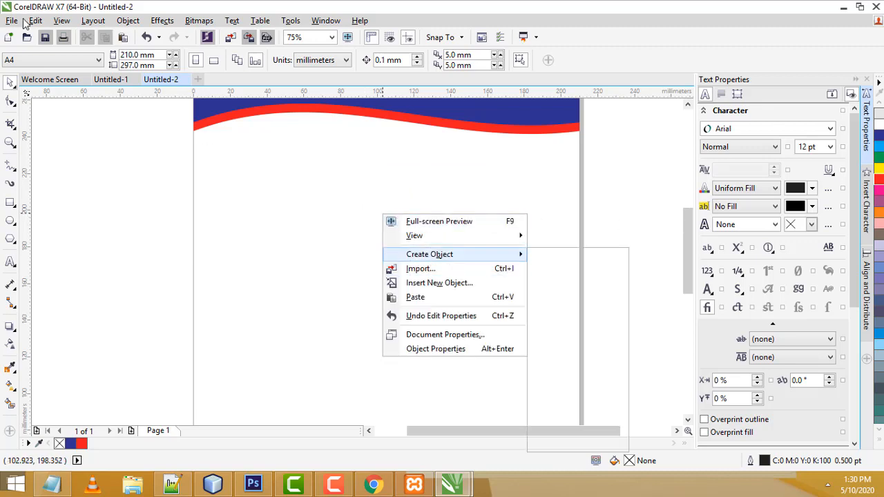
{"action": "left_click", "coordinate": [11, 21]}
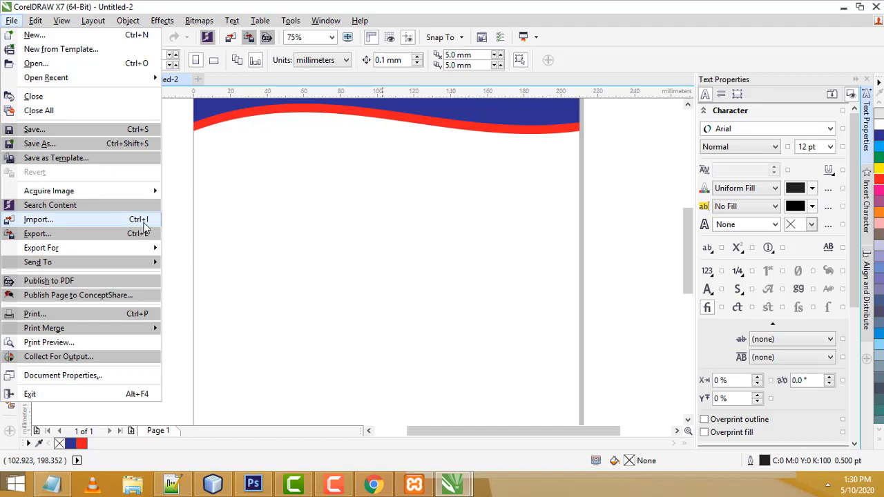
{"action": "left_click", "coordinate": [316, 230]}
{"action": "right_click", "coordinate": [315, 229]}
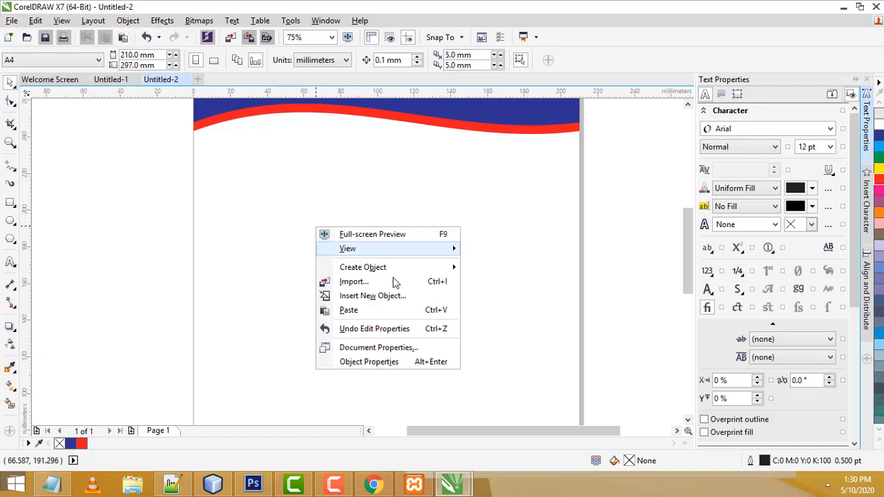
{"action": "left_click", "coordinate": [391, 287]}
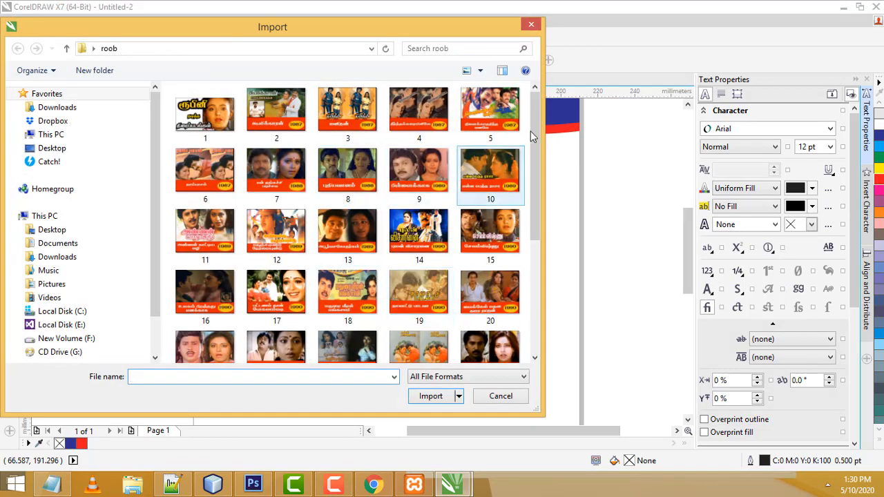
{"action": "left_click_drag", "start_coordinate": [533, 136], "coordinate": [546, 293]}
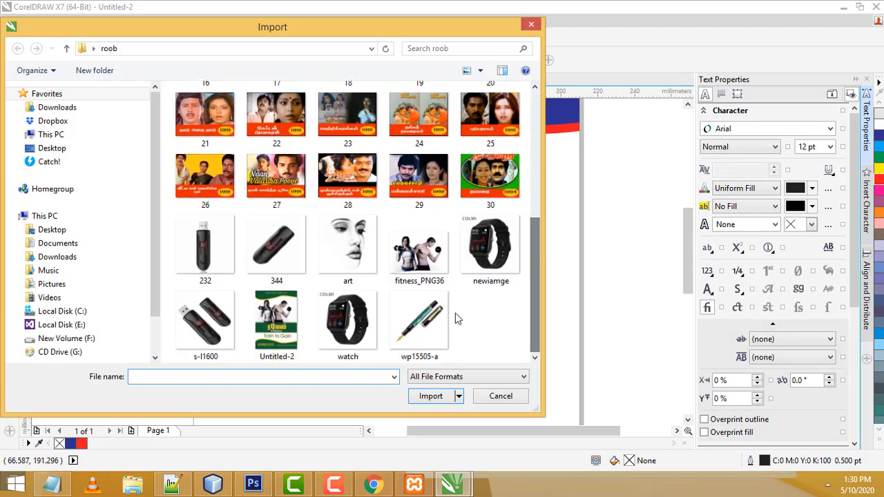
{"action": "double_click", "coordinate": [348, 249]}
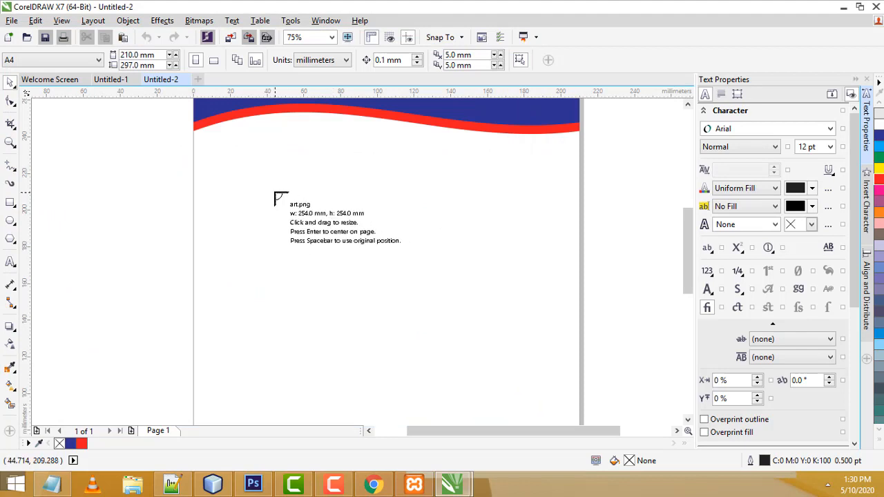
{"action": "left_click_drag", "start_coordinate": [255, 186], "coordinate": [483, 383]}
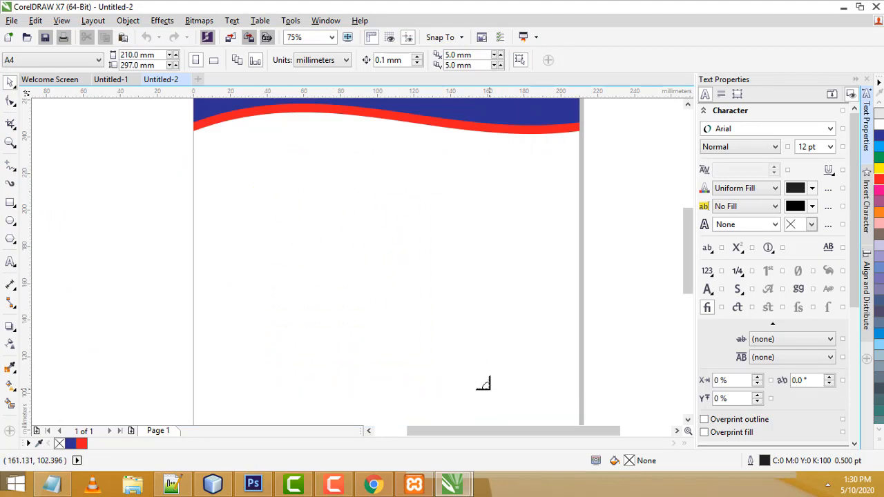
{"action": "key", "text": "ctrl+z"}
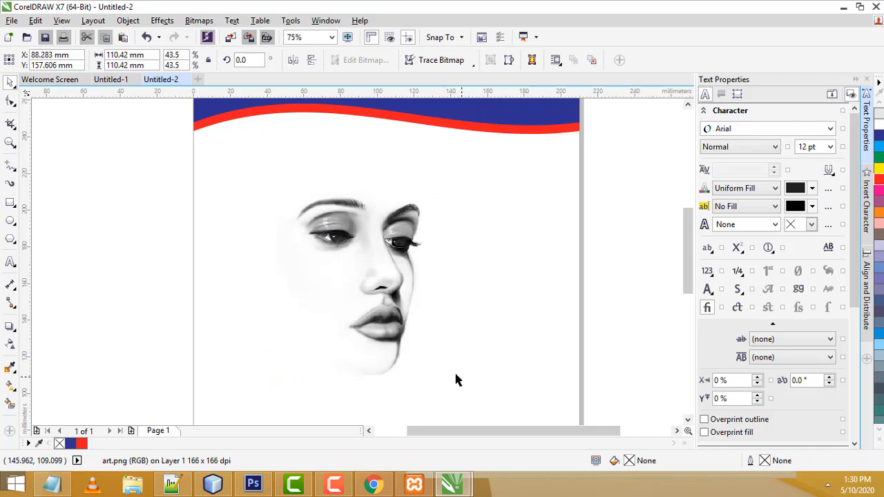
Re-import art.png via File and place it between the top and bottom wave bands
{"action": "left_click", "coordinate": [13, 20]}
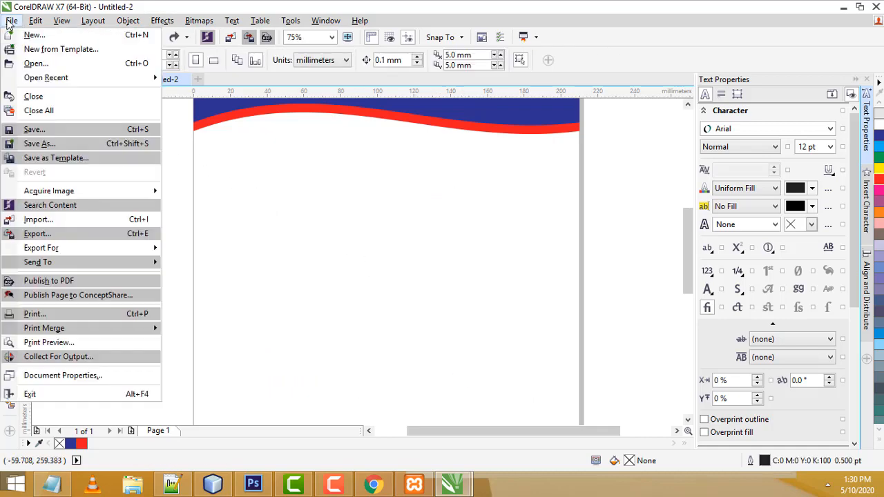
{"action": "left_click", "coordinate": [82, 227]}
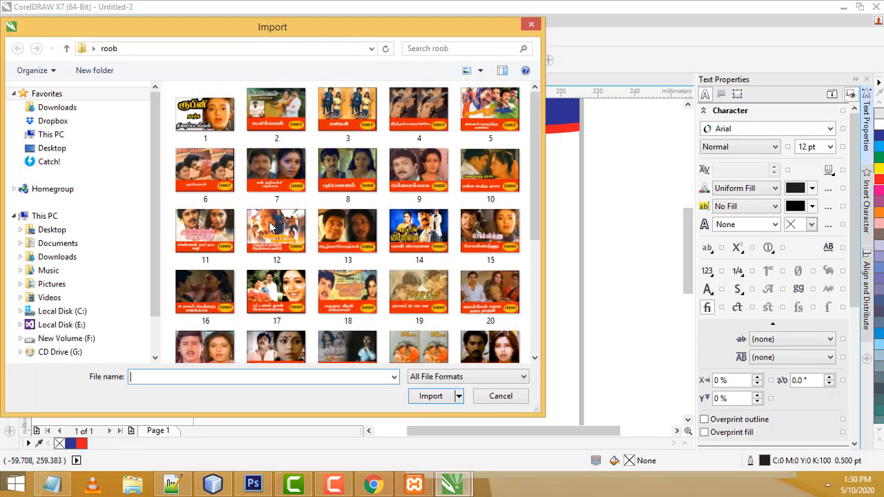
{"action": "scroll", "coordinate": [525, 323], "scroll_direction": "down", "scroll_amount": 3}
{"action": "scroll", "coordinate": [526, 323], "scroll_direction": "down", "scroll_amount": 2}
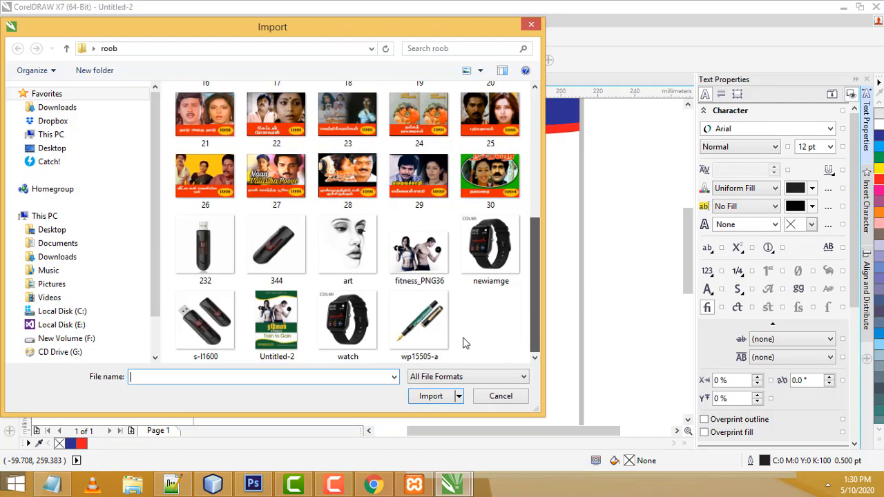
{"action": "double_click", "coordinate": [348, 245]}
{"action": "left_click_drag", "start_coordinate": [254, 183], "coordinate": [459, 375]}
Enlarge the face sketch by its corner handle to about 147 mm square
{"action": "scroll", "coordinate": [463, 414], "scroll_direction": "down", "scroll_amount": 3}
{"action": "scroll", "coordinate": [463, 414], "scroll_direction": "up", "scroll_amount": 2}
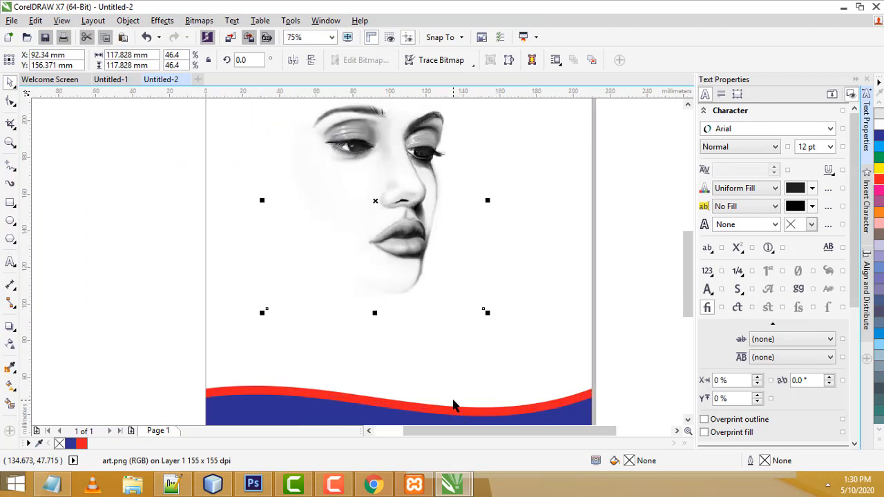
{"action": "scroll", "coordinate": [453, 404], "scroll_direction": "down", "scroll_amount": 2}
{"action": "left_click_drag", "start_coordinate": [481, 339], "coordinate": [509, 375]}
{"action": "left_click", "coordinate": [578, 354]}
{"action": "left_click", "coordinate": [449, 279]}
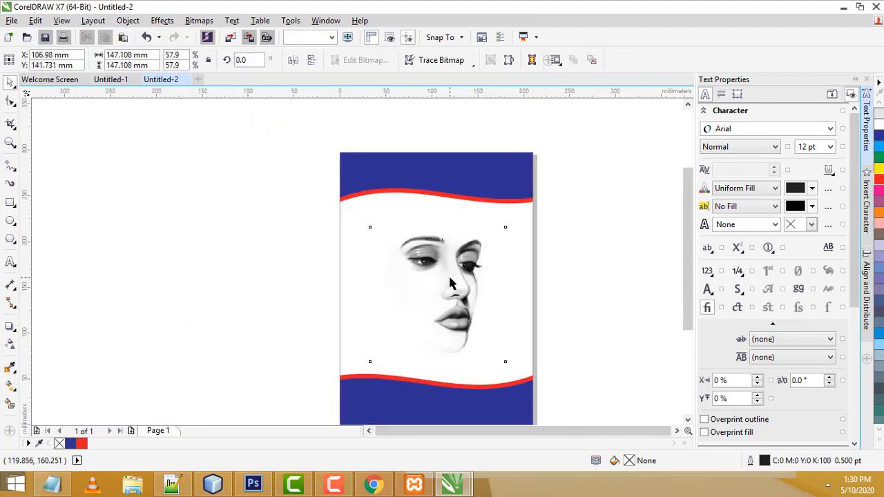
Move the vertical guide to X 105 mm and add a horizontal guide through the page centre
{"action": "left_click", "coordinate": [568, 283]}
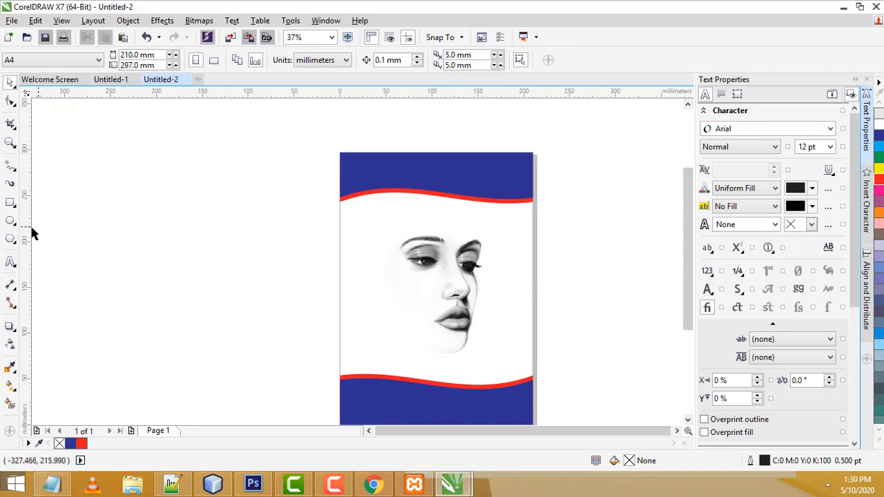
{"action": "left_click", "coordinate": [66, 238]}
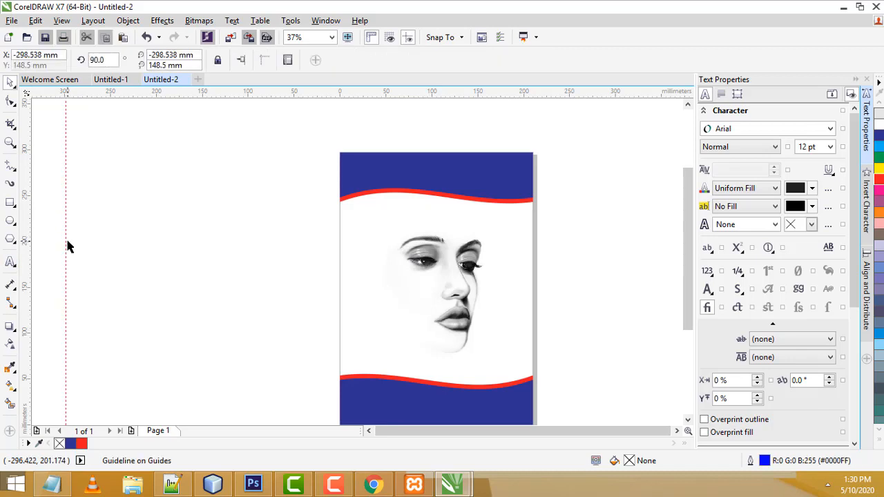
{"action": "left_click_drag", "start_coordinate": [66, 246], "coordinate": [436, 247]}
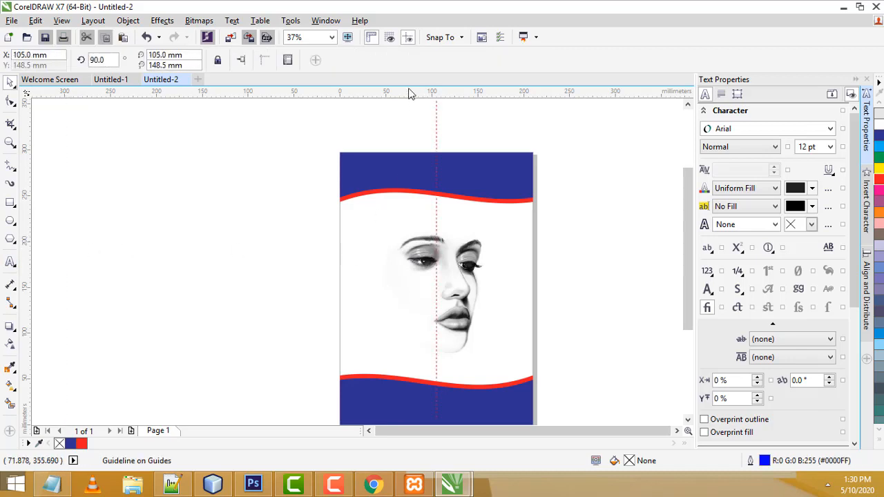
{"action": "left_click_drag", "start_coordinate": [409, 93], "coordinate": [433, 290]}
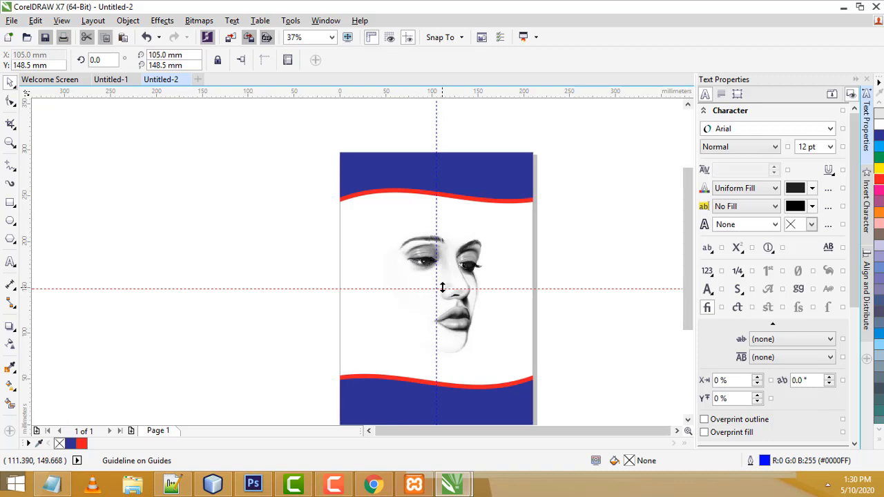
{"action": "scroll", "coordinate": [442, 287], "scroll_direction": "up", "scroll_amount": 2}
Reposition the face sketch, shifting it to the right of the page centre
{"action": "left_click", "coordinate": [462, 234]}
{"action": "left_click_drag", "start_coordinate": [462, 234], "coordinate": [440, 241]}
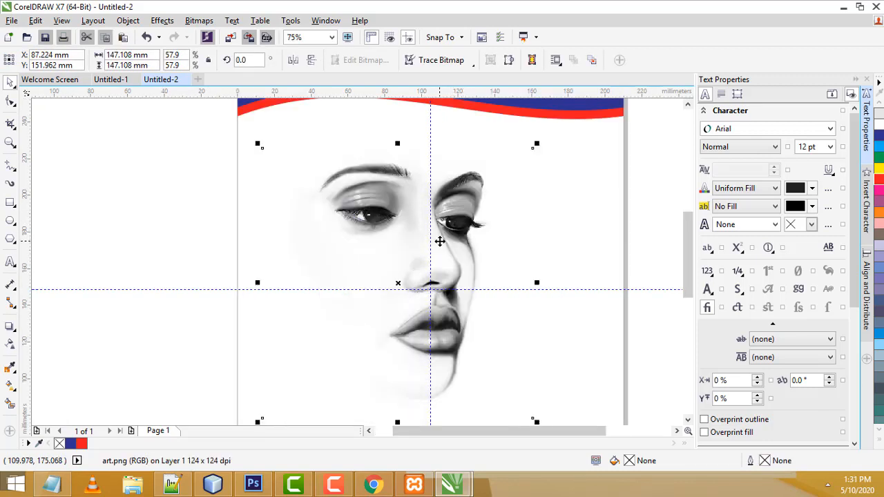
{"action": "left_click", "coordinate": [628, 225]}
{"action": "scroll", "coordinate": [608, 232], "scroll_direction": "down", "scroll_amount": 2}
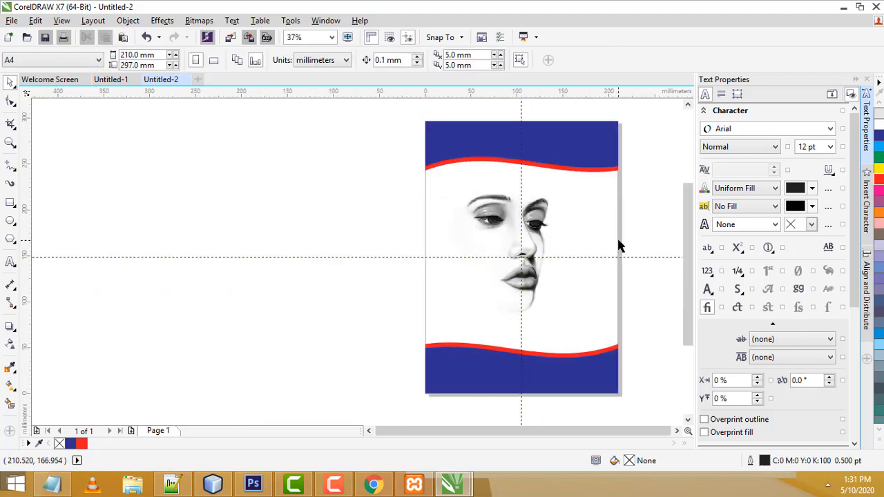
{"action": "scroll", "coordinate": [628, 243], "scroll_direction": "up", "scroll_amount": 2}
{"action": "scroll", "coordinate": [628, 243], "scroll_direction": "down", "scroll_amount": 2}
{"action": "left_click", "coordinate": [536, 243]}
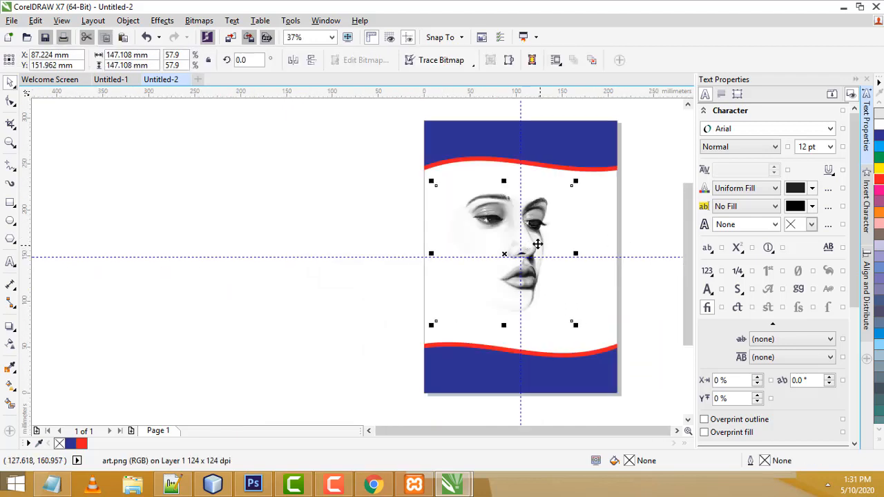
{"action": "left_click_drag", "start_coordinate": [536, 243], "coordinate": [572, 243]}
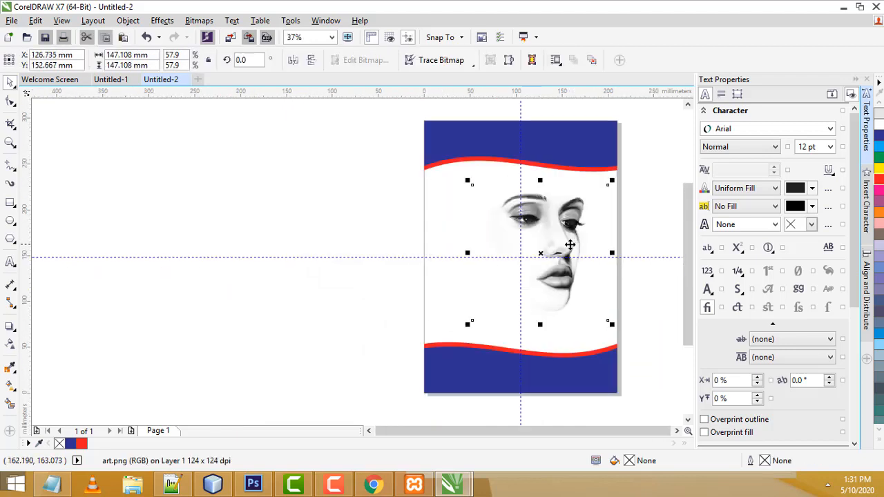
{"action": "left_click", "coordinate": [648, 232]}
Enlarge the face sketch to about 160.9 mm square and lower it slightly
{"action": "left_click", "coordinate": [549, 228]}
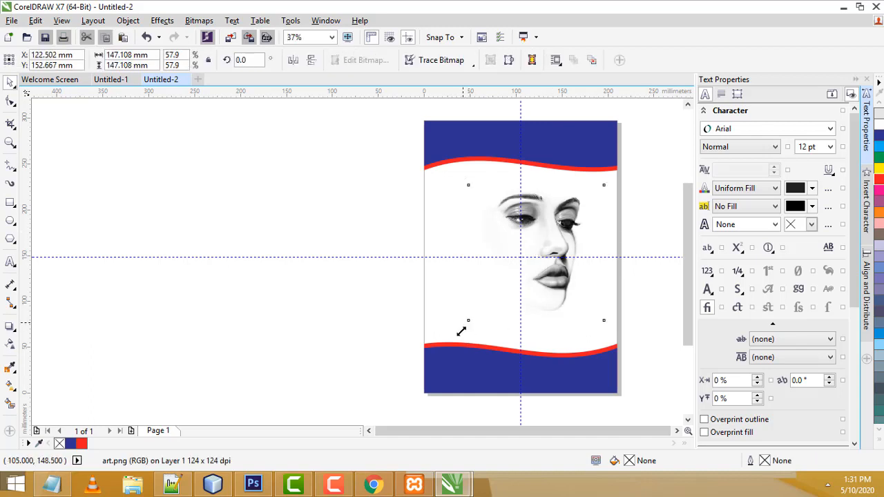
{"action": "left_click_drag", "start_coordinate": [463, 326], "coordinate": [450, 354]}
{"action": "left_click", "coordinate": [638, 244]}
{"action": "left_click", "coordinate": [552, 239]}
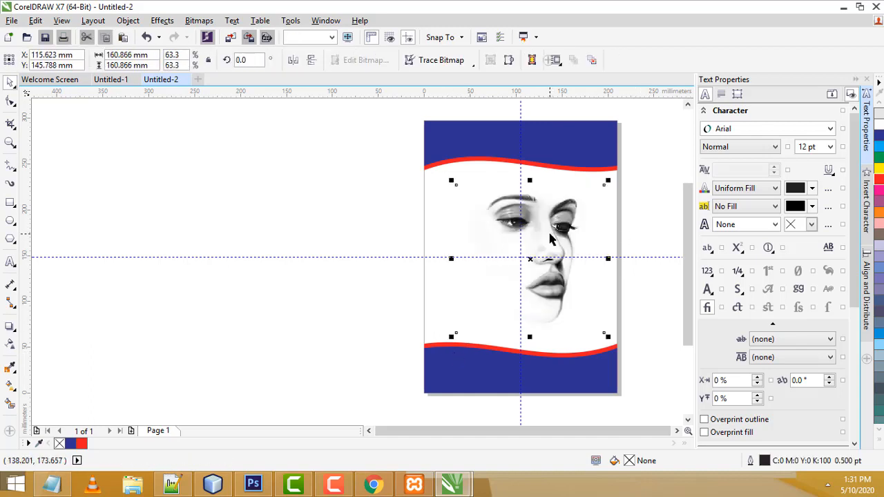
{"action": "left_click_drag", "start_coordinate": [544, 230], "coordinate": [546, 241]}
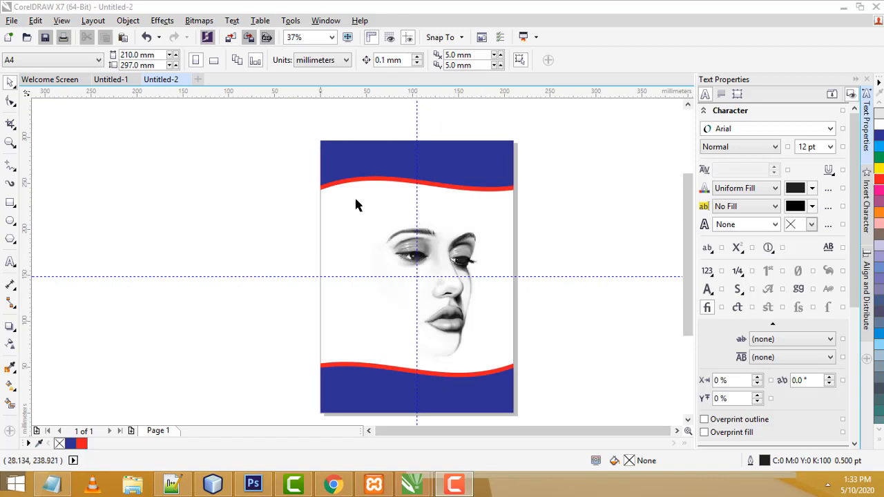
After checking Untitled-1, start a text entry below the header in Untitled-2 using NC Kowshy
{"action": "left_click", "coordinate": [111, 80]}
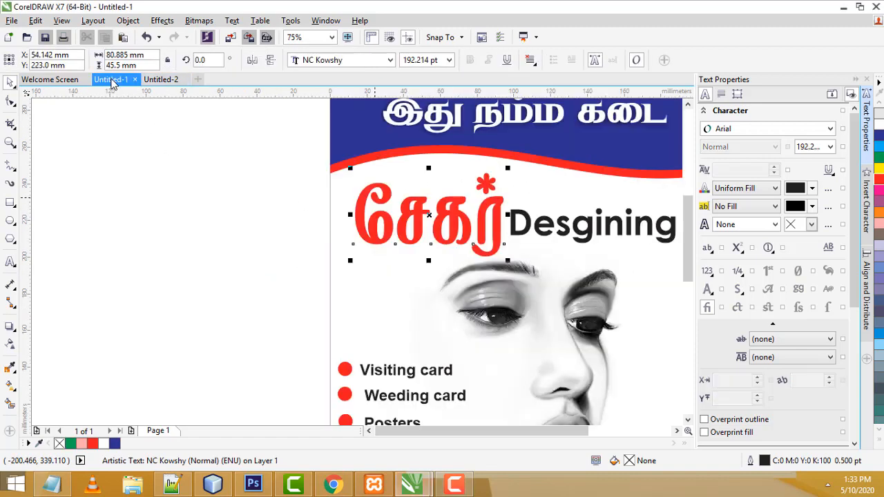
{"action": "left_click", "coordinate": [161, 79]}
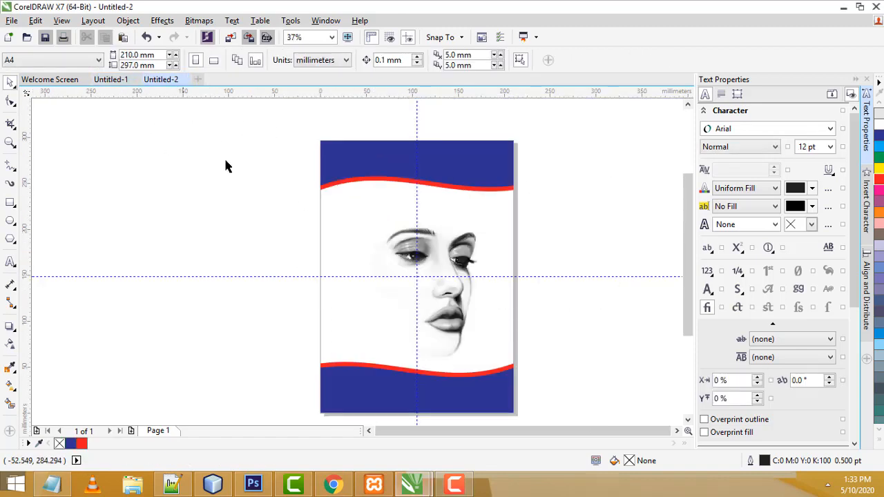
{"action": "left_click", "coordinate": [10, 265]}
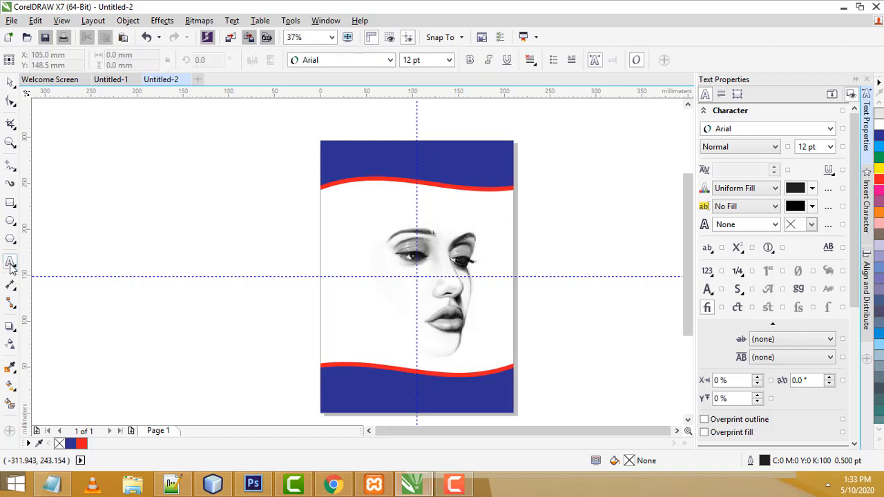
{"action": "left_click", "coordinate": [356, 208]}
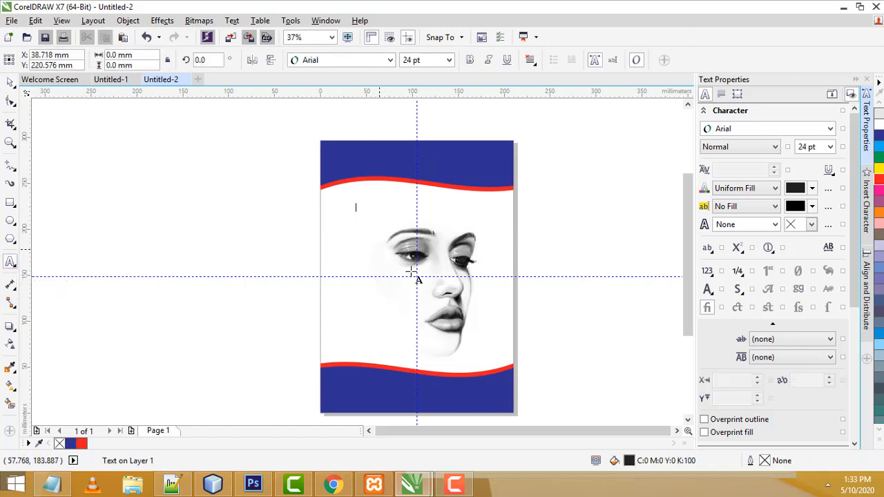
{"action": "left_click", "coordinate": [318, 64]}
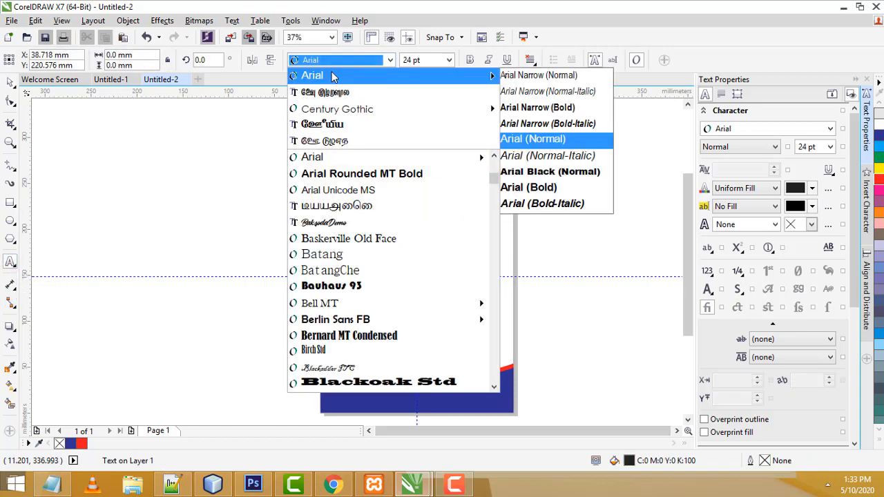
{"action": "left_click", "coordinate": [337, 92]}
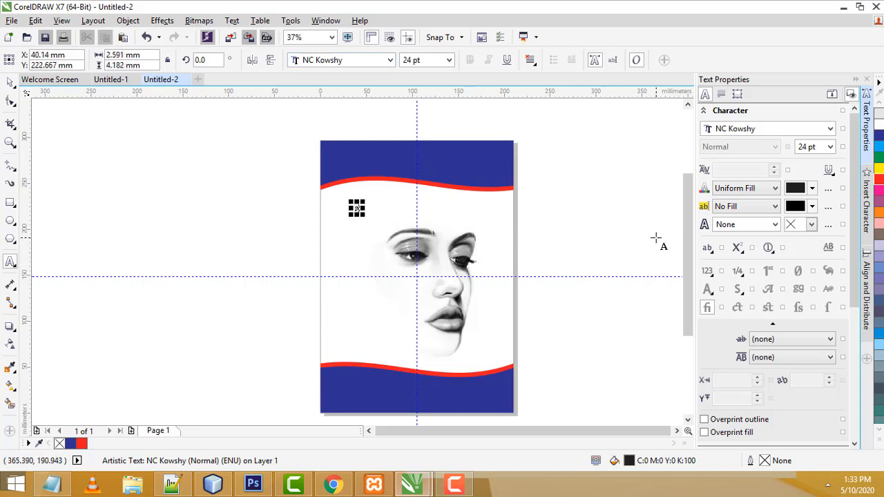
Set the text size to 72 pt for the first glyph
{"action": "left_click", "coordinate": [449, 60]}
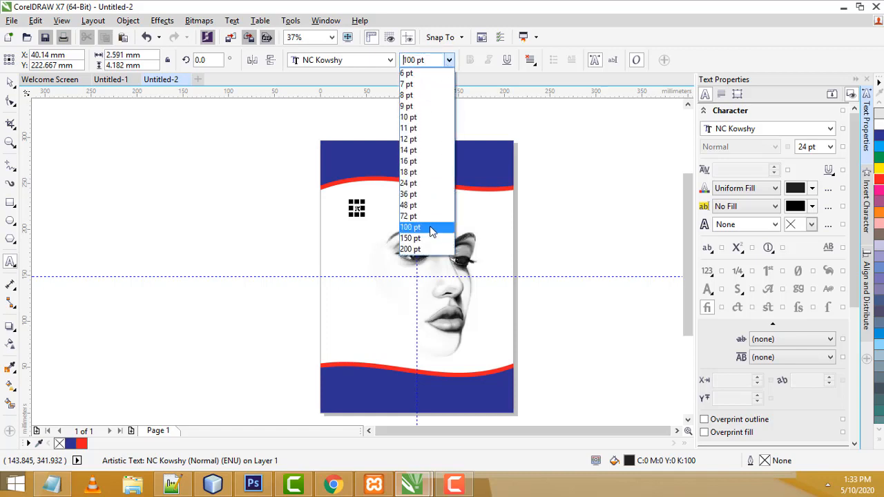
{"action": "left_click", "coordinate": [422, 229]}
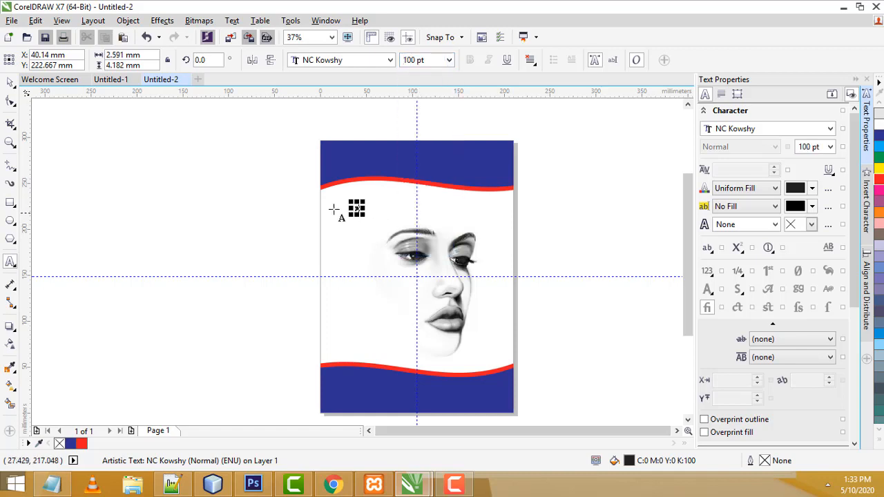
{"action": "scroll", "coordinate": [330, 207], "scroll_direction": "up", "scroll_amount": 1}
{"action": "scroll", "coordinate": [421, 207], "scroll_direction": "up", "scroll_amount": 1}
{"action": "double_click", "coordinate": [348, 208]}
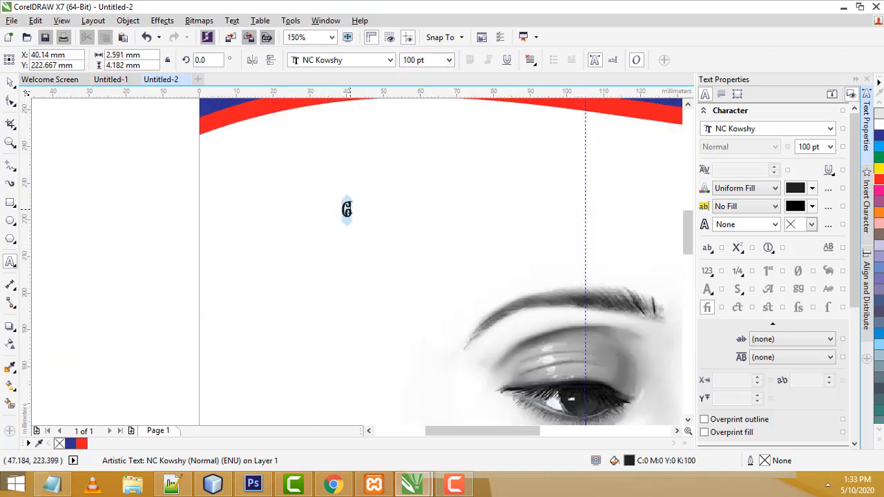
{"action": "left_click", "coordinate": [449, 60]}
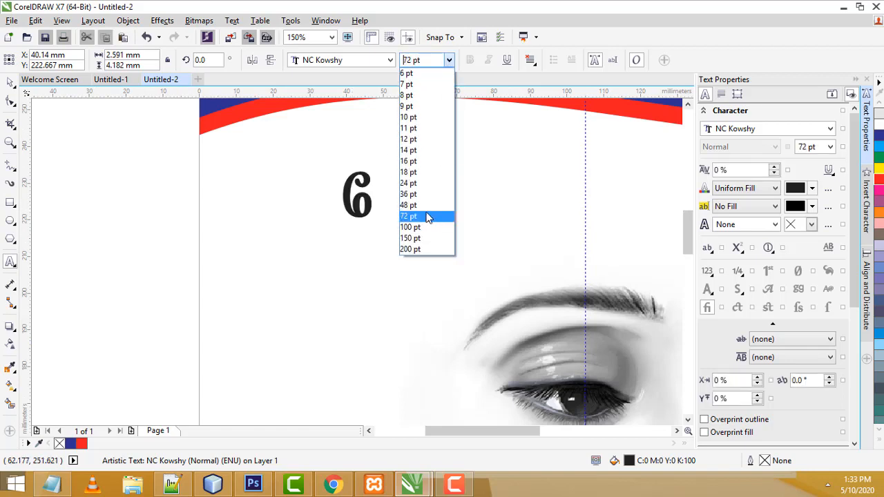
{"action": "left_click", "coordinate": [428, 216]}
{"action": "scroll", "coordinate": [391, 194], "scroll_direction": "down", "scroll_amount": 2}
{"action": "scroll", "coordinate": [386, 197], "scroll_direction": "up", "scroll_amount": 1}
Type the rest of the Tamil name, fixing two mistyped letters
{"action": "left_click", "coordinate": [384, 195]}
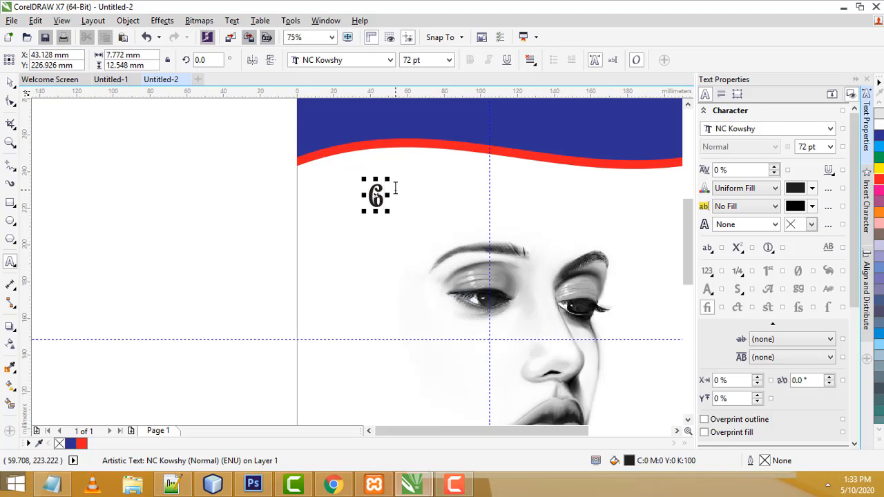
{"action": "type", "text": "ச"}
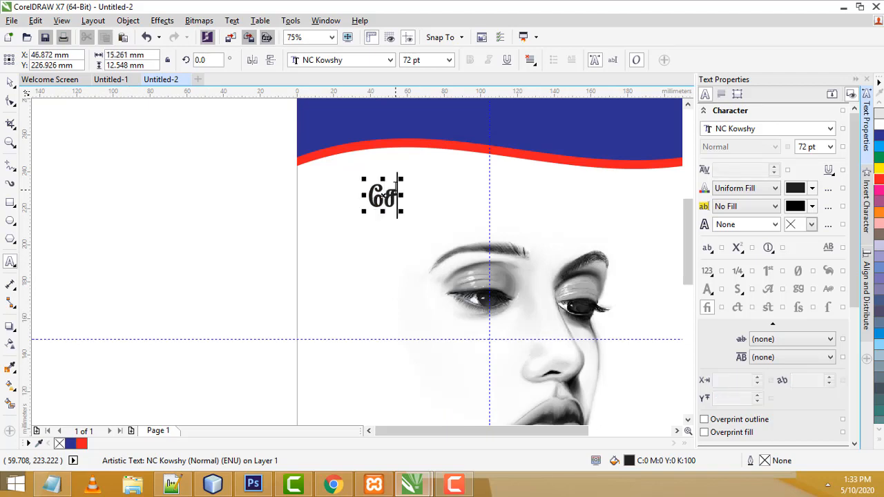
{"action": "type", "text": "கவ"}
{"action": "key", "text": "BackSpace"}
{"action": "type", "text": "ல"}
{"action": "key", "text": "BackSpace"}
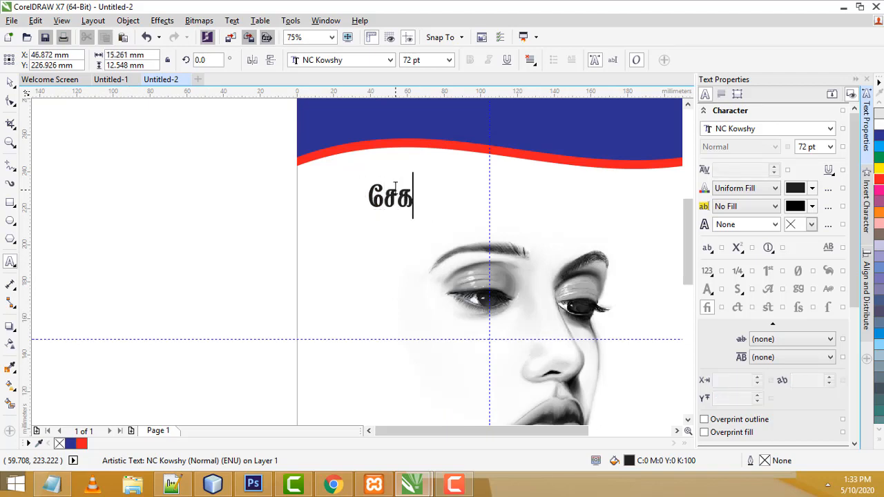
{"action": "type", "text": "ர்"}
{"action": "key", "text": "ctrl+space"}
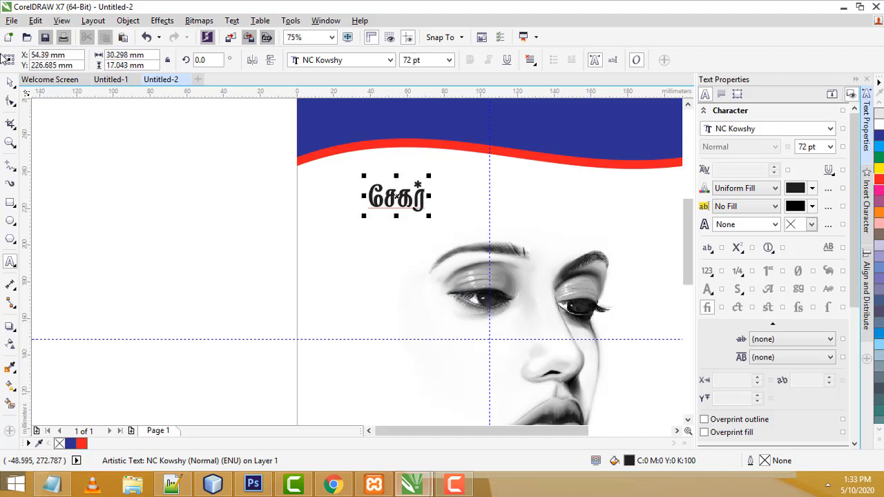
Scale the Tamil name to about 175.9 pt, tuck it under the header's left side, and colour it red
{"action": "left_click_drag", "start_coordinate": [433, 219], "coordinate": [562, 256]}
{"action": "left_click_drag", "start_coordinate": [449, 228], "coordinate": [426, 215]}
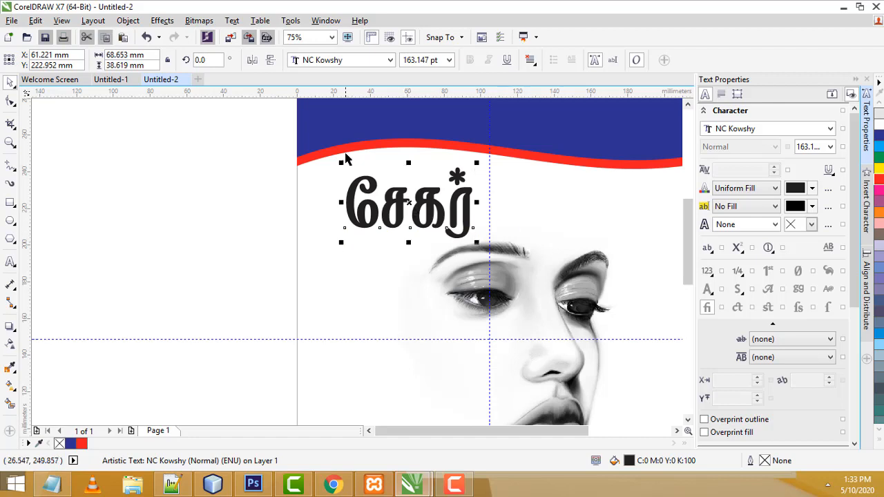
{"action": "scroll", "coordinate": [370, 176], "scroll_direction": "down", "scroll_amount": 2}
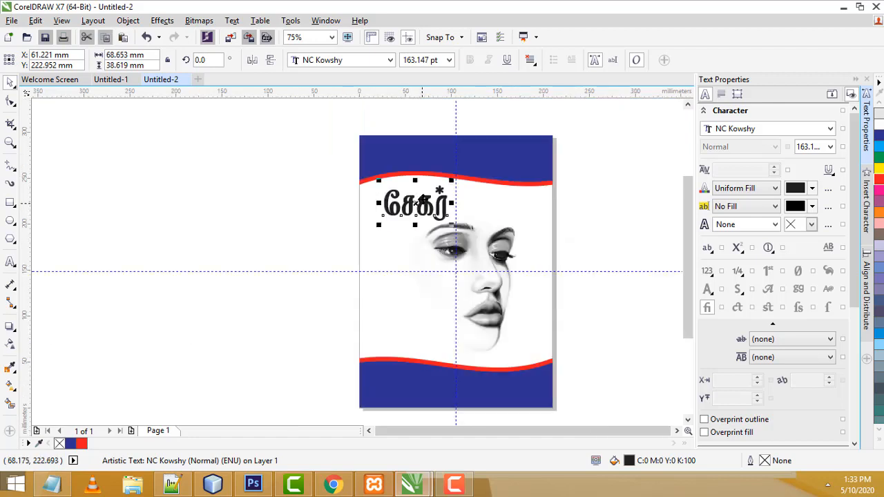
{"action": "left_click_drag", "start_coordinate": [451, 181], "coordinate": [460, 177]}
{"action": "left_click", "coordinate": [512, 181]}
{"action": "left_click", "coordinate": [583, 166]}
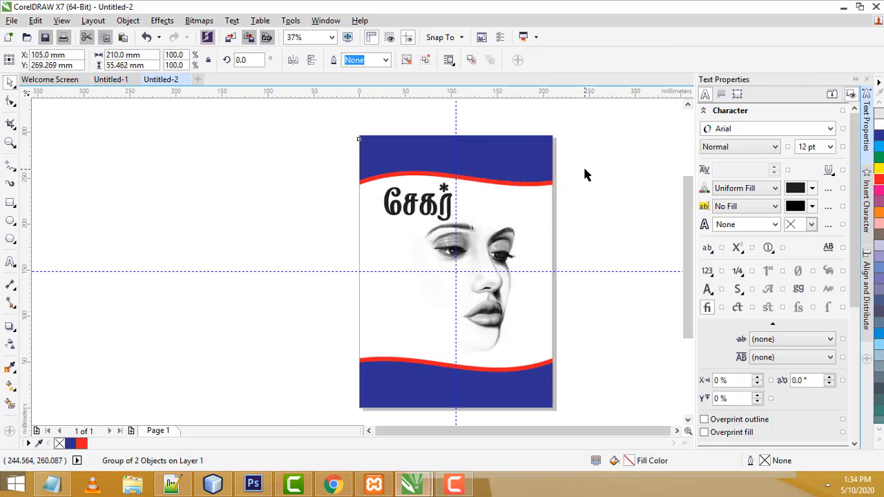
{"action": "left_click", "coordinate": [432, 206]}
{"action": "left_click_drag", "start_coordinate": [432, 205], "coordinate": [424, 206]}
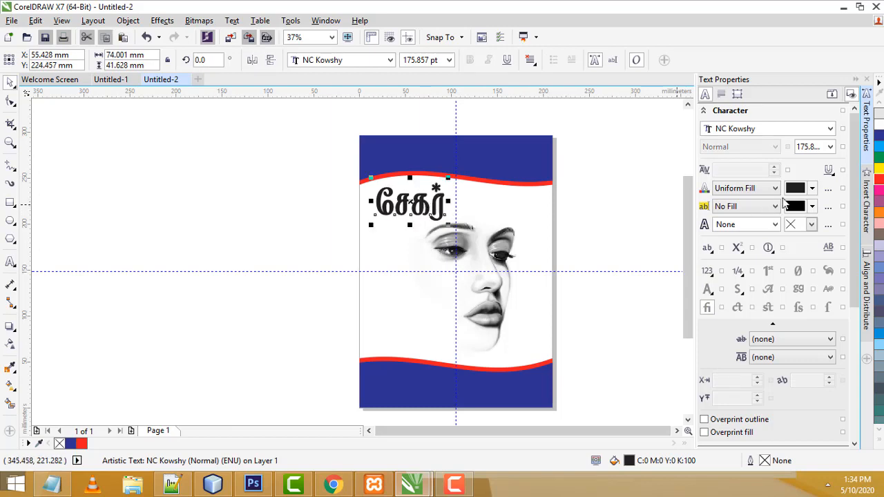
{"action": "left_click", "coordinate": [879, 180]}
{"action": "left_click", "coordinate": [656, 200]}
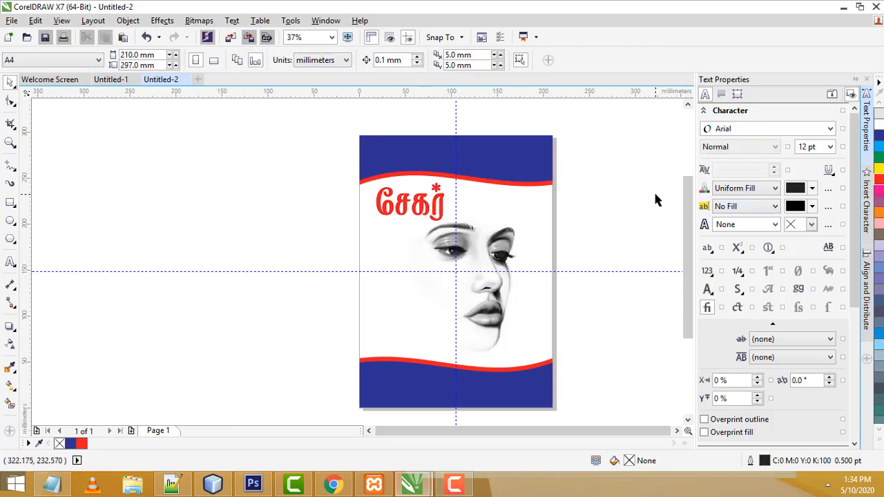
{"action": "scroll", "coordinate": [492, 202], "scroll_direction": "up", "scroll_amount": 2}
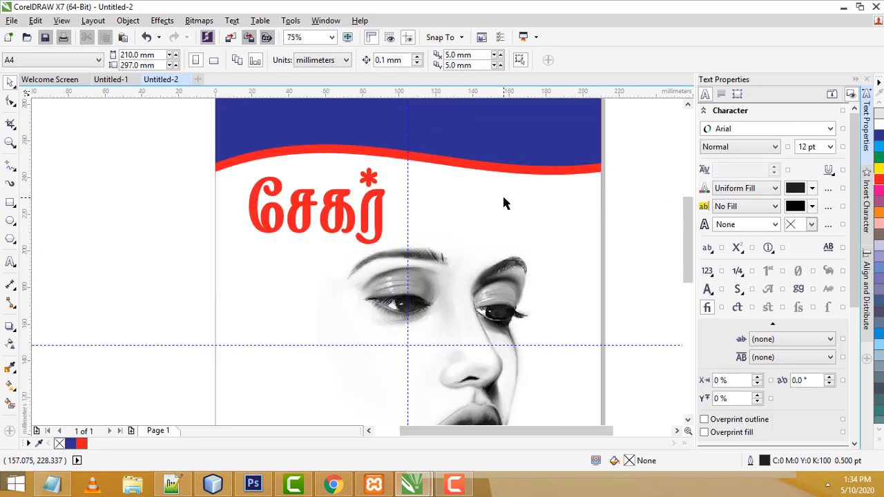
Type 'Designing' in Century Gothic Bold to the right of the Tamil name
{"action": "left_click", "coordinate": [10, 263]}
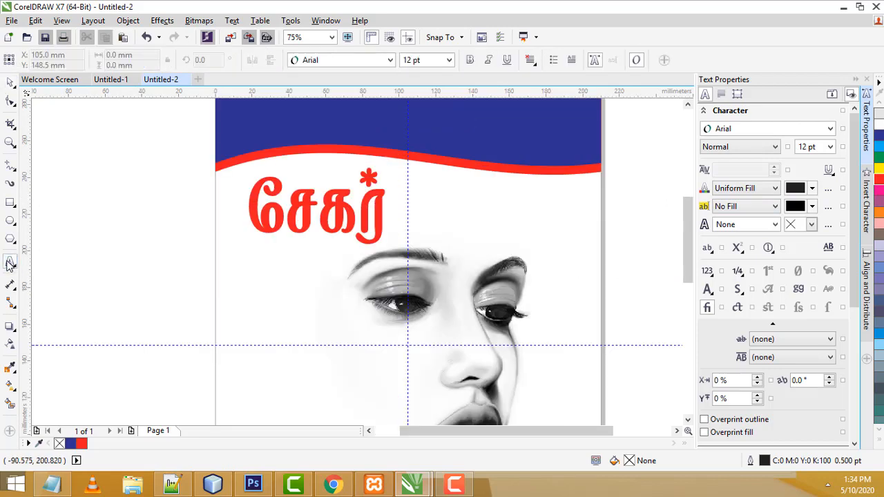
{"action": "left_click", "coordinate": [508, 226]}
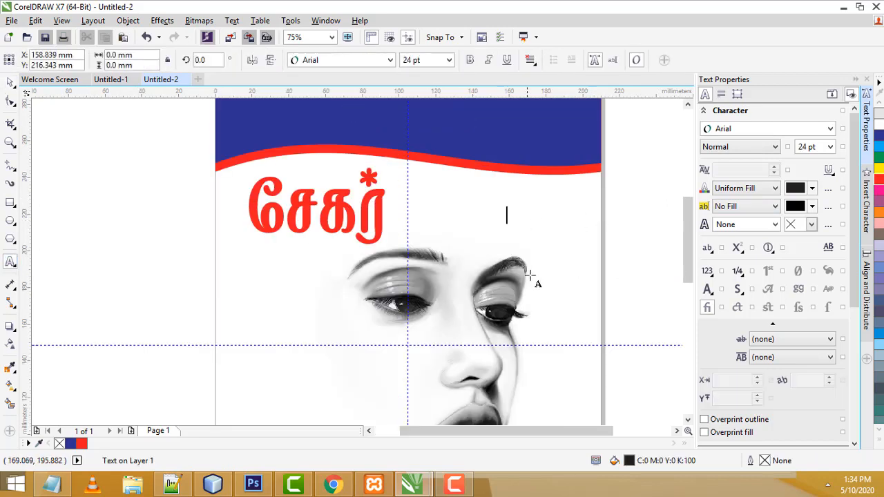
{"action": "left_click", "coordinate": [340, 62]}
{"action": "mouse_move", "coordinate": [314, 114]}
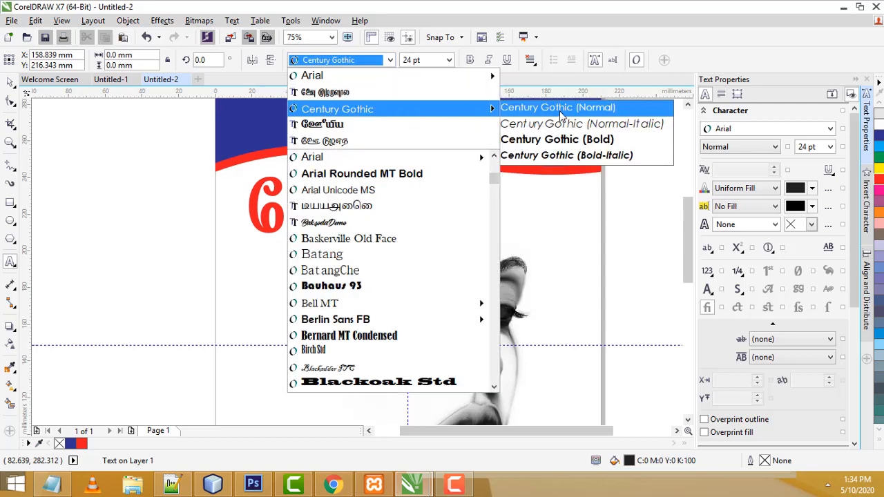
{"action": "left_click", "coordinate": [558, 140]}
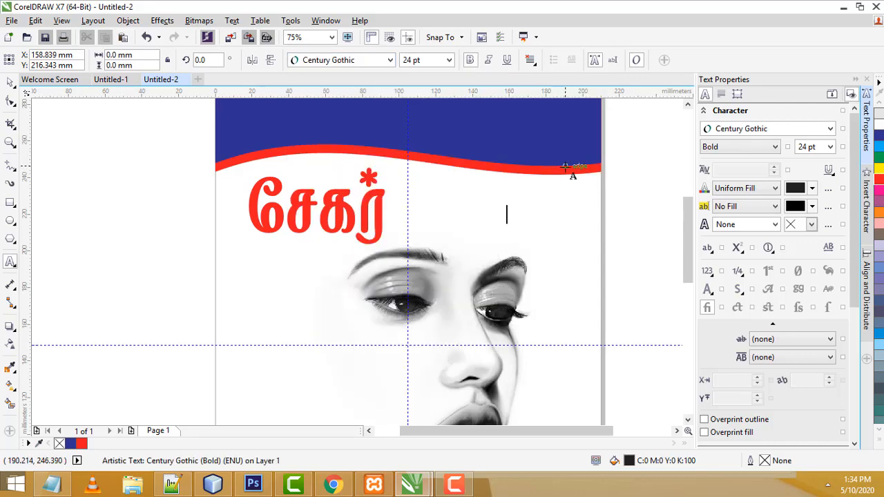
{"action": "type", "text": "Desig"}
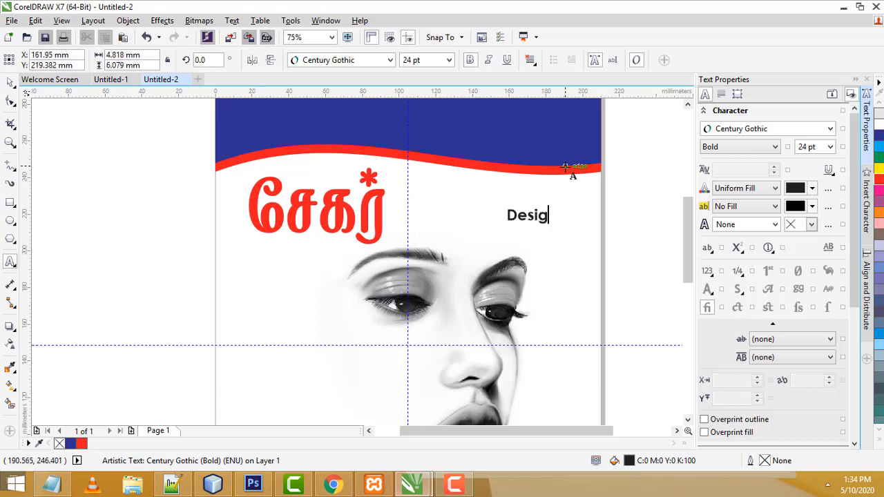
{"action": "type", "text": "ning"}
Move 'Designing' beside the red Tamil name and enlarge it to about 48 pt
{"action": "left_click", "coordinate": [10, 82]}
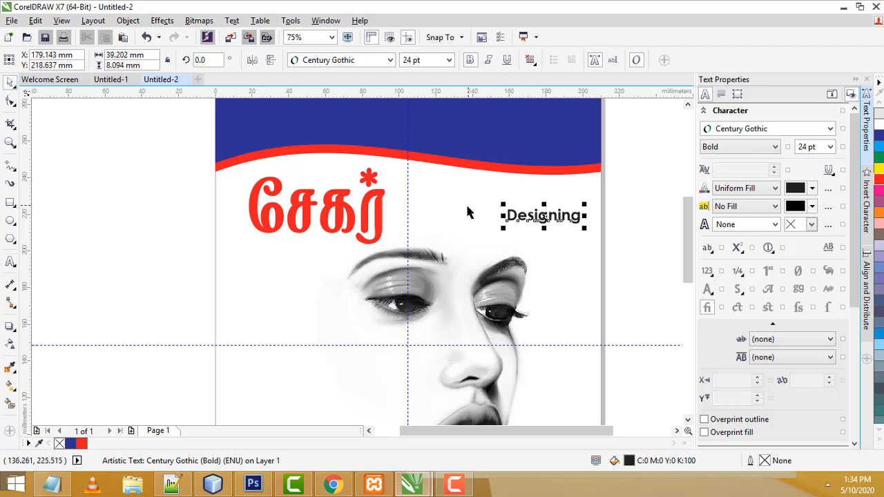
{"action": "left_click_drag", "start_coordinate": [530, 218], "coordinate": [418, 216]}
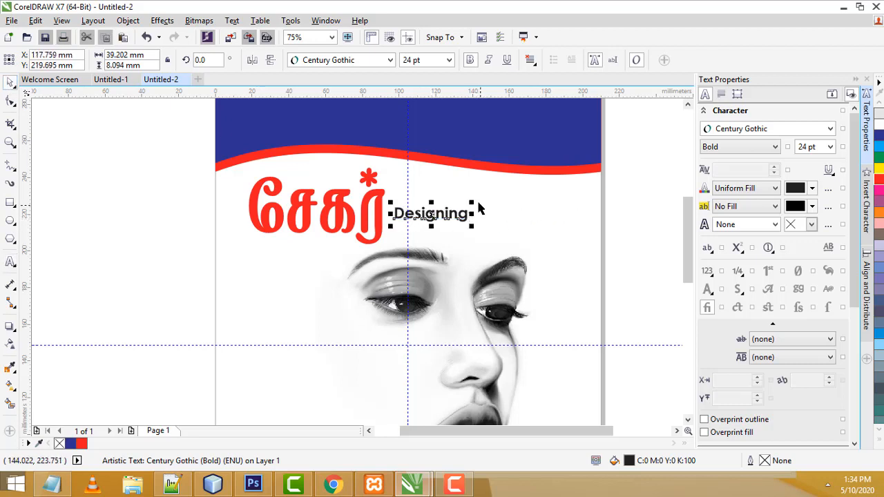
{"action": "left_click_drag", "start_coordinate": [475, 201], "coordinate": [537, 195]}
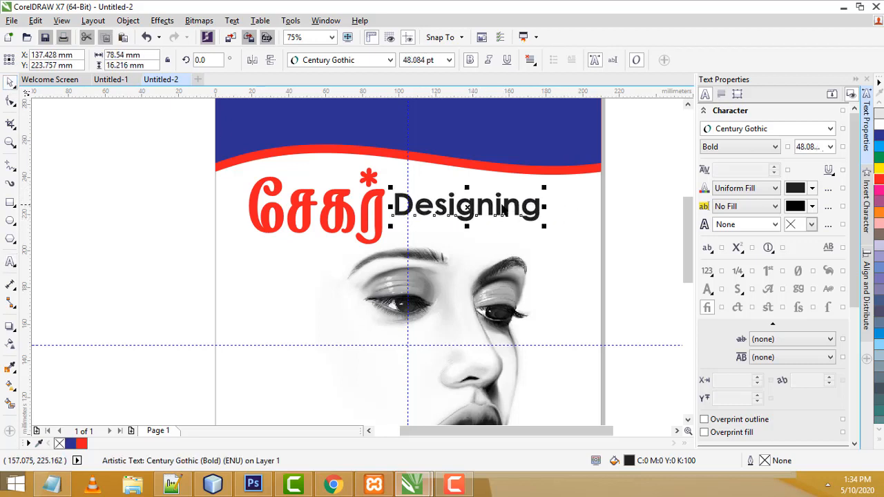
{"action": "left_click_drag", "start_coordinate": [485, 212], "coordinate": [492, 211]}
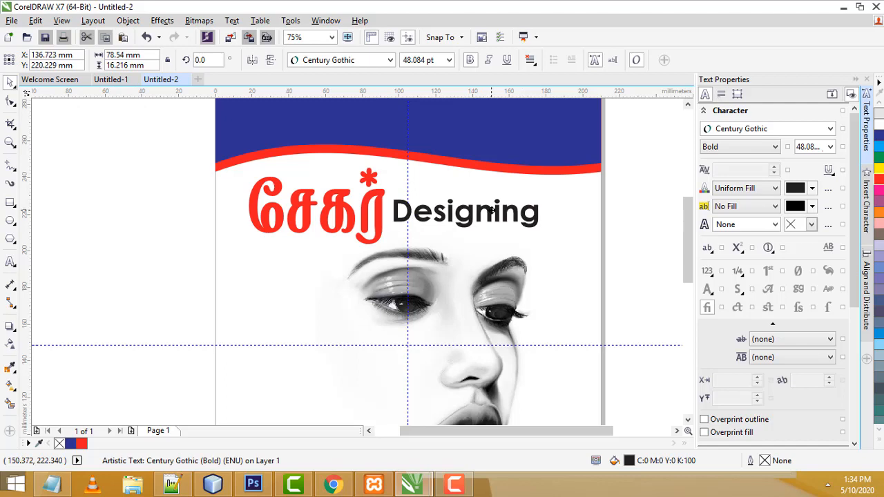
{"action": "left_click", "coordinate": [651, 207]}
{"action": "scroll", "coordinate": [615, 217], "scroll_direction": "down", "scroll_amount": 5}
{"action": "scroll", "coordinate": [616, 218], "scroll_direction": "up", "scroll_amount": 5}
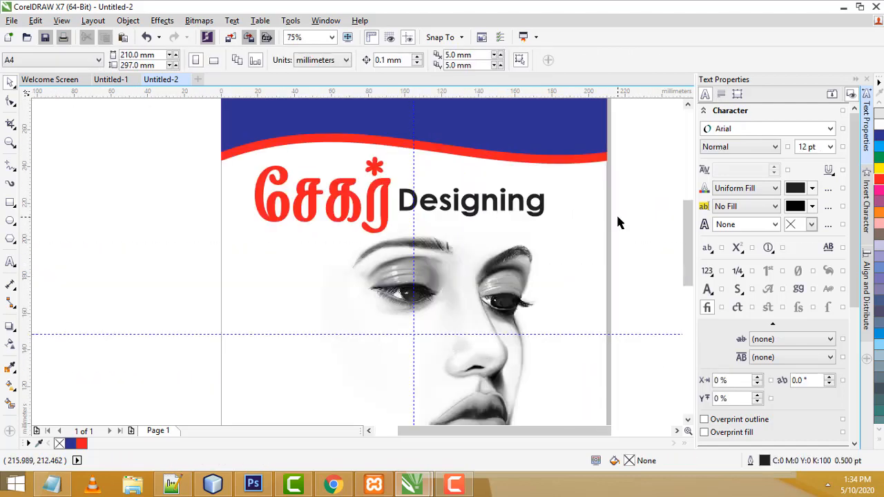
Compare with the Untitled-1 reference and shift 'Designing' slightly left and down
{"action": "left_click", "coordinate": [105, 80]}
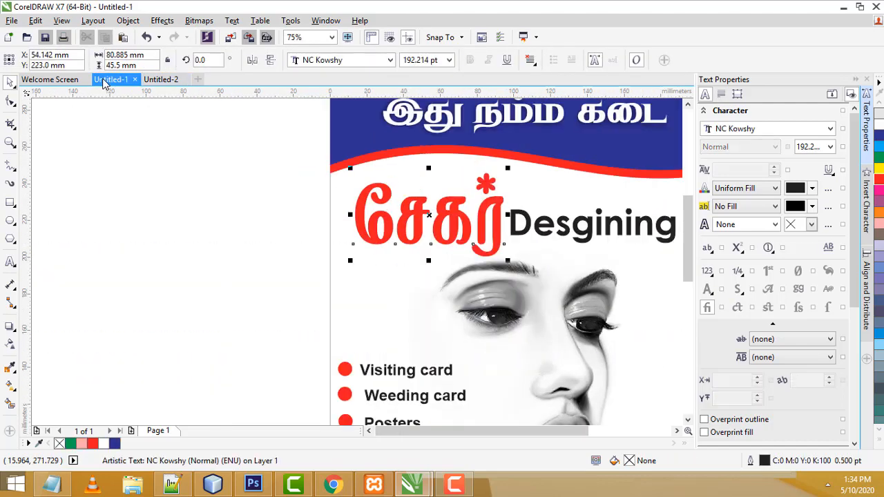
{"action": "left_click", "coordinate": [169, 80]}
{"action": "left_click", "coordinate": [435, 200]}
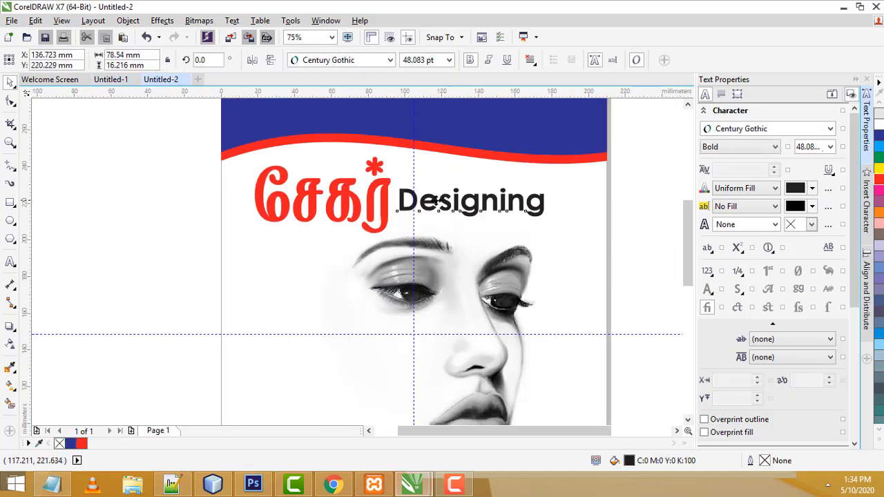
{"action": "left_click_drag", "start_coordinate": [435, 200], "coordinate": [429, 204]}
{"action": "left_click", "coordinate": [572, 192]}
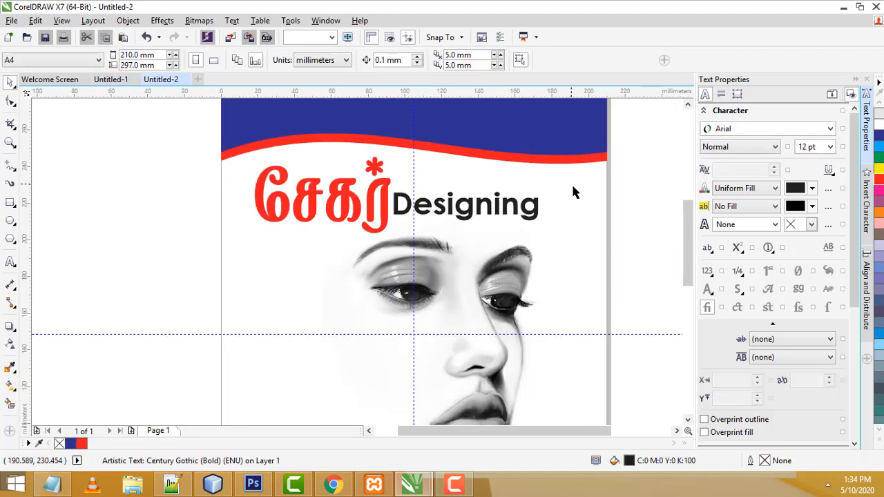
{"action": "scroll", "coordinate": [584, 200], "scroll_direction": "down", "scroll_amount": 2}
{"action": "scroll", "coordinate": [573, 317], "scroll_direction": "up", "scroll_amount": 2}
{"action": "scroll", "coordinate": [460, 296], "scroll_direction": "down", "scroll_amount": 2}
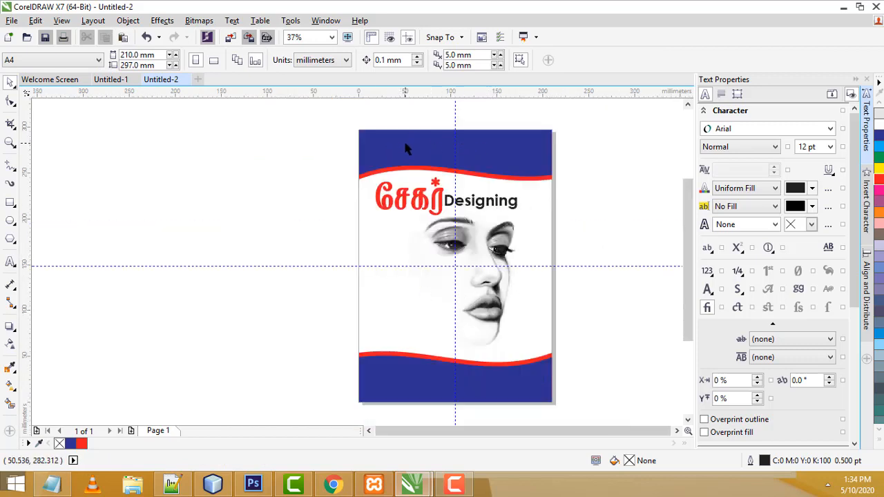
{"action": "scroll", "coordinate": [434, 142], "scroll_direction": "up", "scroll_amount": 2}
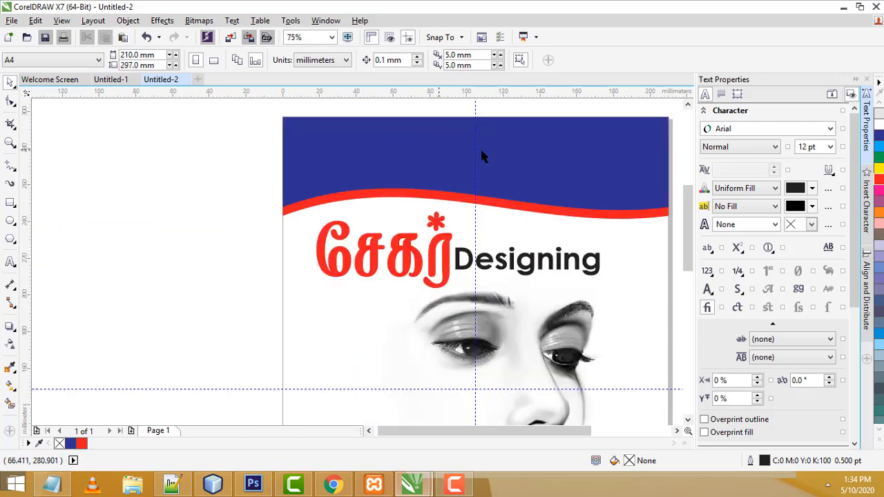
Type the slogan 'இது நம்ம கடை' in NC Papa inside the blue header
{"action": "left_click", "coordinate": [10, 262]}
{"action": "left_click", "coordinate": [374, 146]}
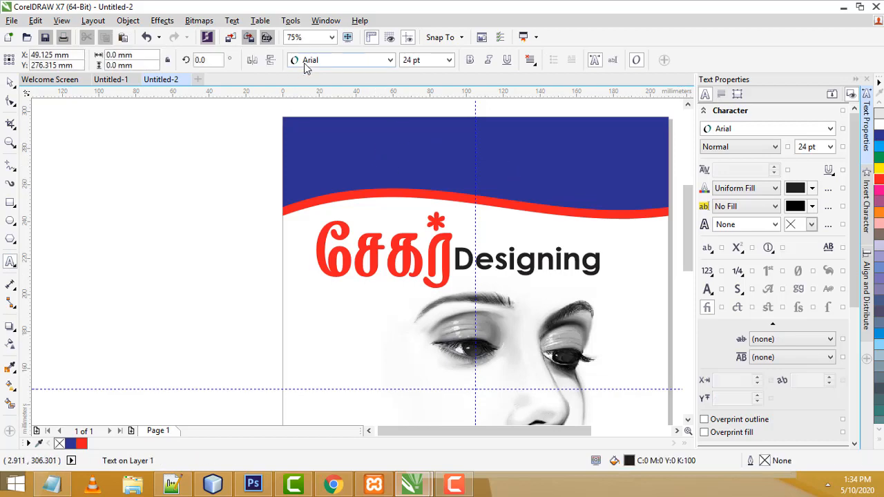
{"action": "left_click", "coordinate": [304, 62]}
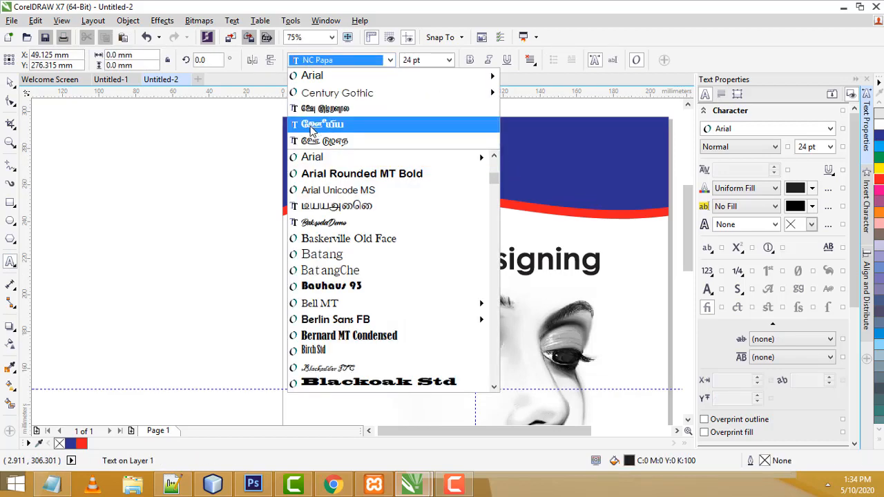
{"action": "left_click", "coordinate": [312, 131]}
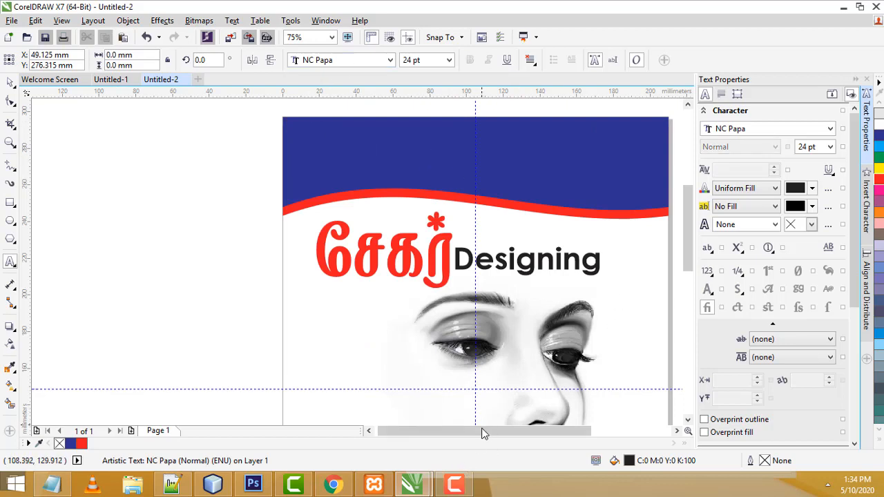
{"action": "left_click_drag", "start_coordinate": [483, 433], "coordinate": [507, 433]}
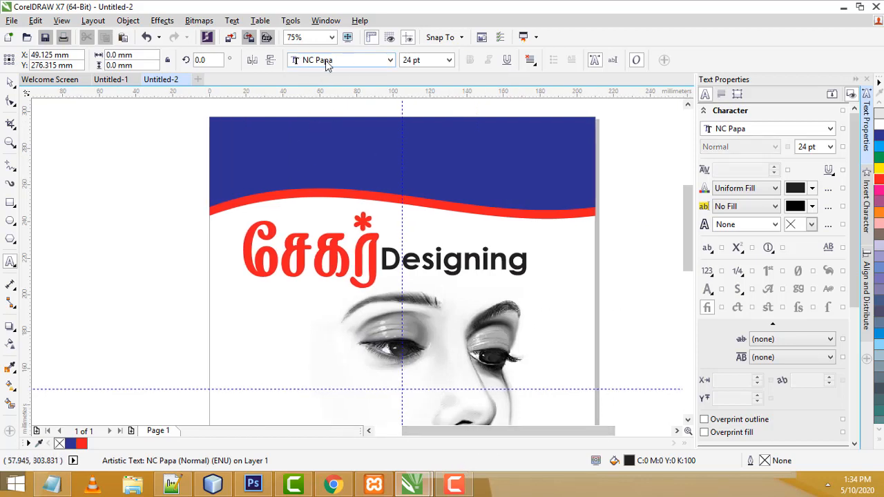
{"action": "left_click", "coordinate": [299, 150]}
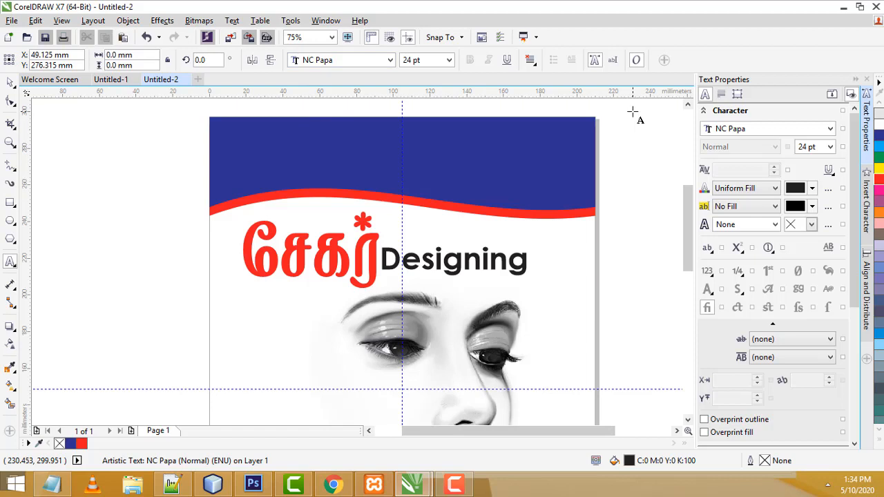
{"action": "type", "text": "இது நம்ம கடை"}
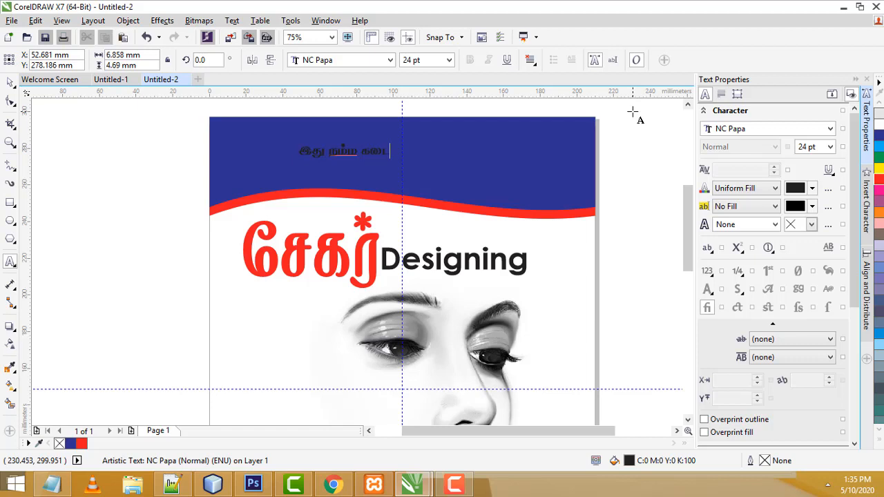
{"action": "key", "text": "Escape"}
Enlarge the slogan to about 68.7 pt, position it in the header, and colour it white
{"action": "left_click", "coordinate": [11, 82]}
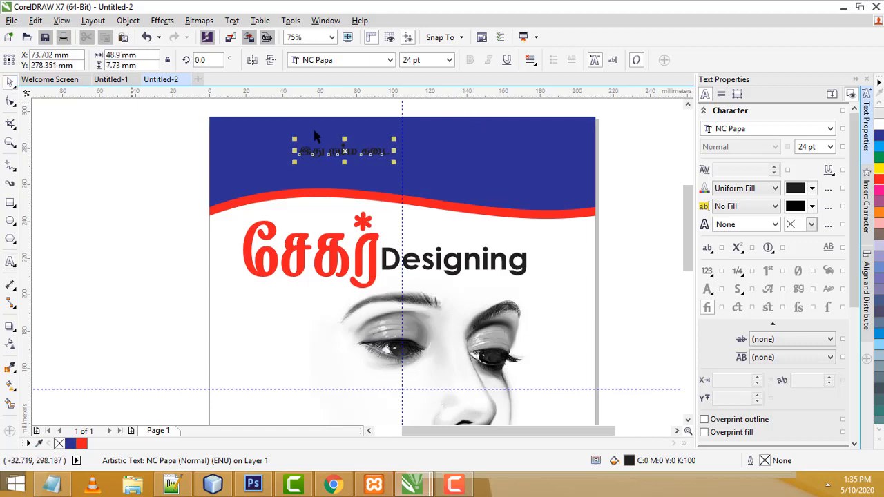
{"action": "left_click_drag", "start_coordinate": [400, 170], "coordinate": [560, 188]}
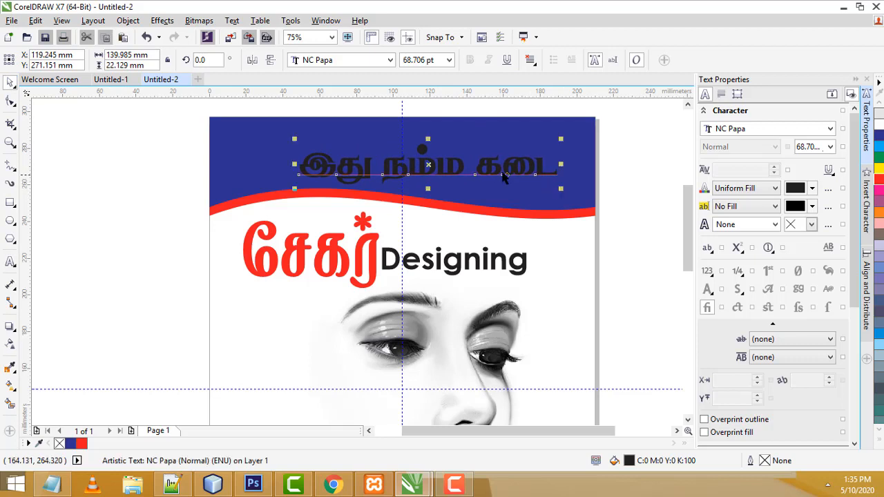
{"action": "left_click_drag", "start_coordinate": [500, 167], "coordinate": [481, 155]}
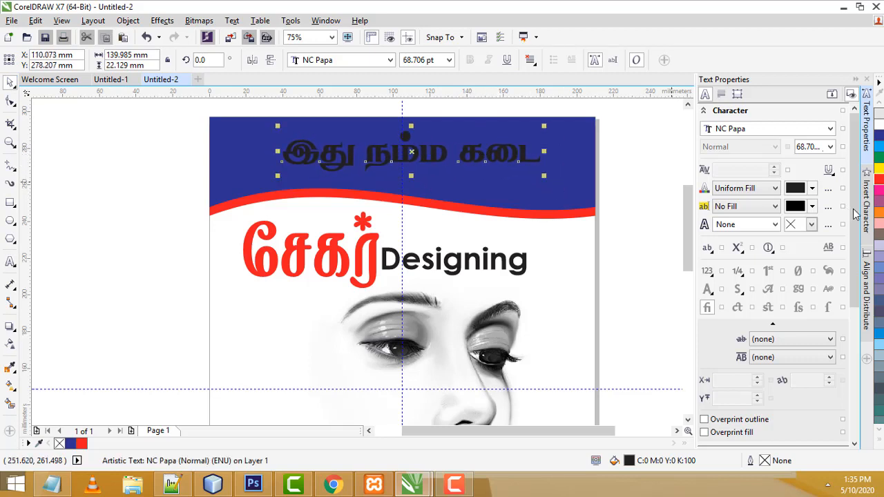
{"action": "left_click", "coordinate": [878, 118]}
{"action": "left_click", "coordinate": [613, 173]}
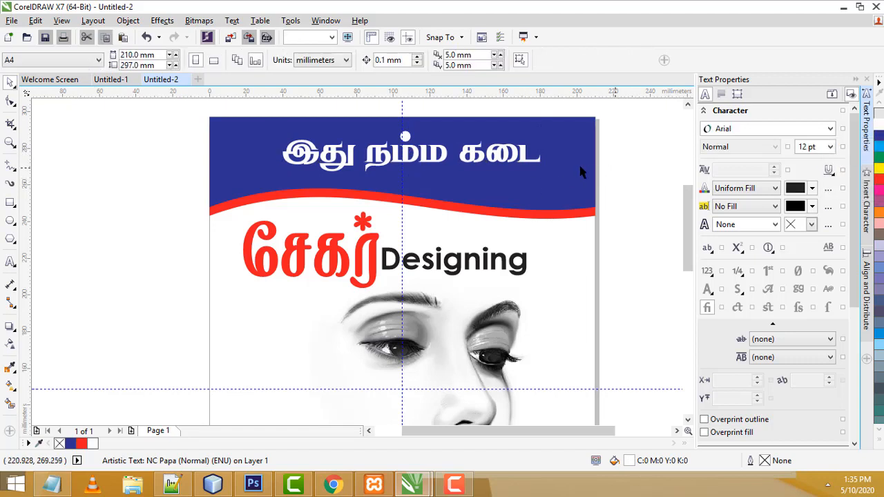
{"action": "left_click", "coordinate": [492, 156]}
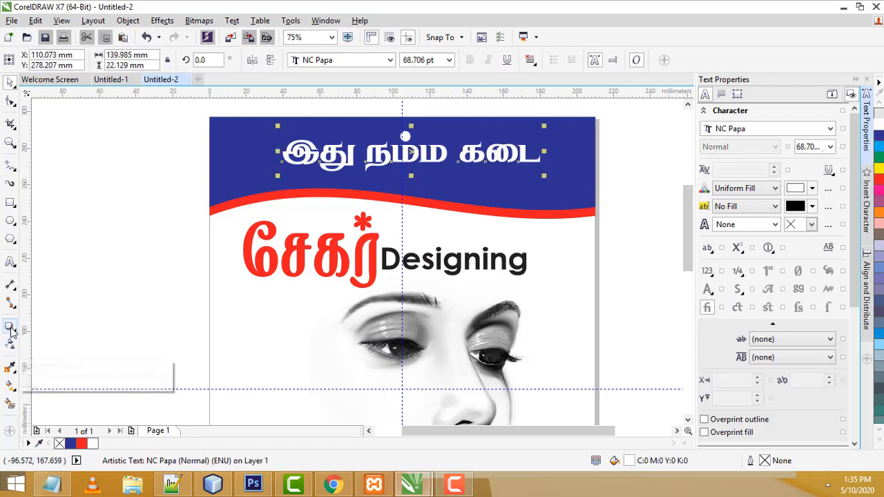
Add a drop shadow (50 opacity, 15 feather, Multiply) beneath the white slogan
{"action": "left_click", "coordinate": [10, 330]}
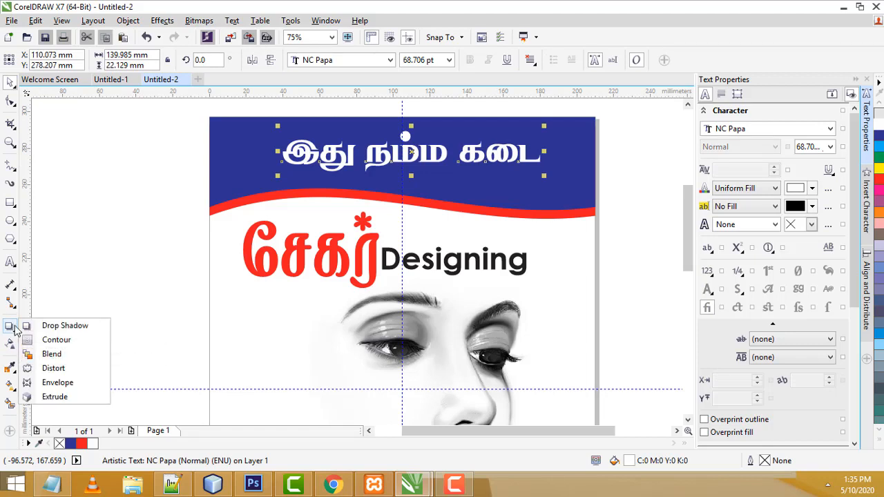
{"action": "left_click", "coordinate": [52, 322]}
{"action": "left_click_drag", "start_coordinate": [285, 150], "coordinate": [556, 155]}
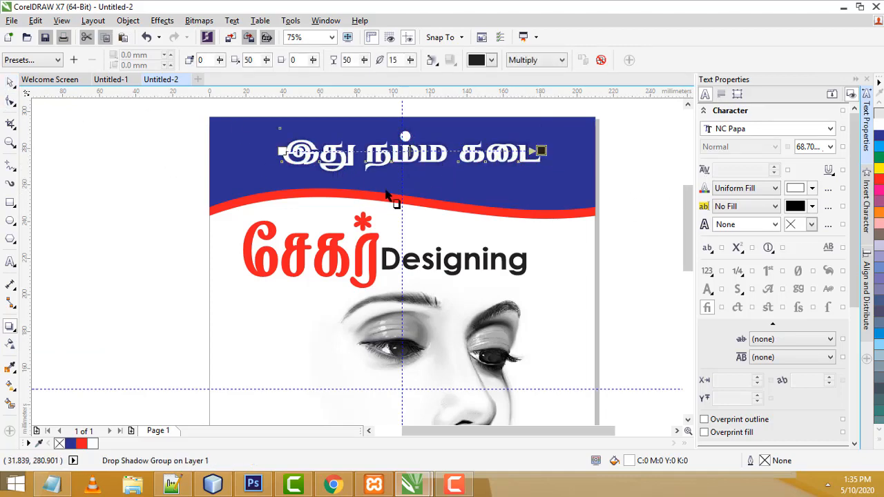
{"action": "scroll", "coordinate": [460, 172], "scroll_direction": "up", "scroll_amount": 2}
{"action": "scroll", "coordinate": [532, 148], "scroll_direction": "down", "scroll_amount": 2}
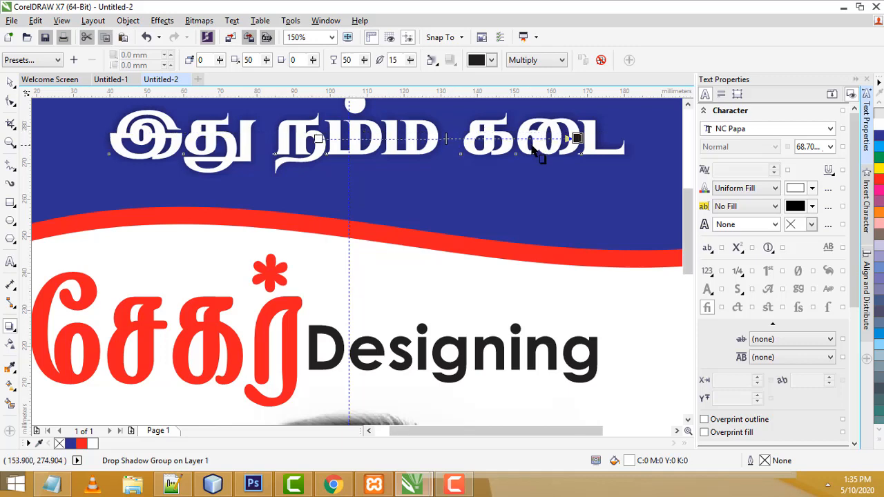
{"action": "left_click", "coordinate": [125, 137]}
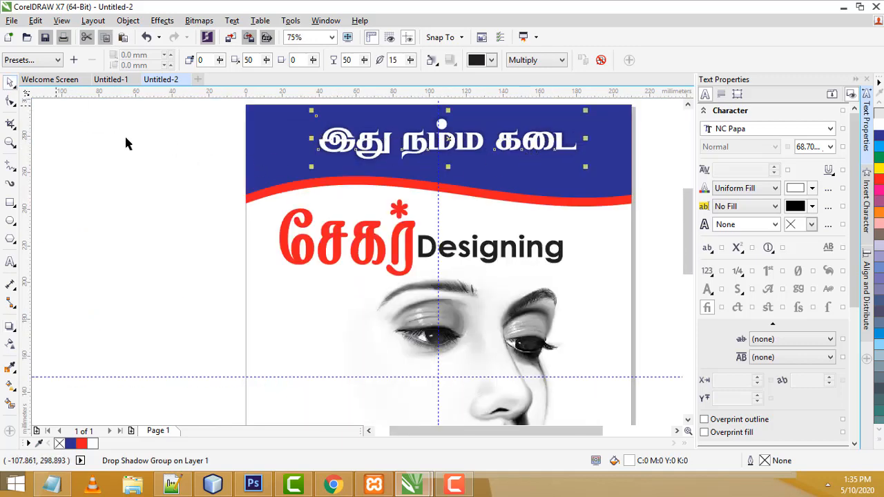
Type 'Visiting Card' left of the face sketch, make it bold and lower it slightly
{"action": "scroll", "coordinate": [168, 160], "scroll_direction": "down", "scroll_amount": 2}
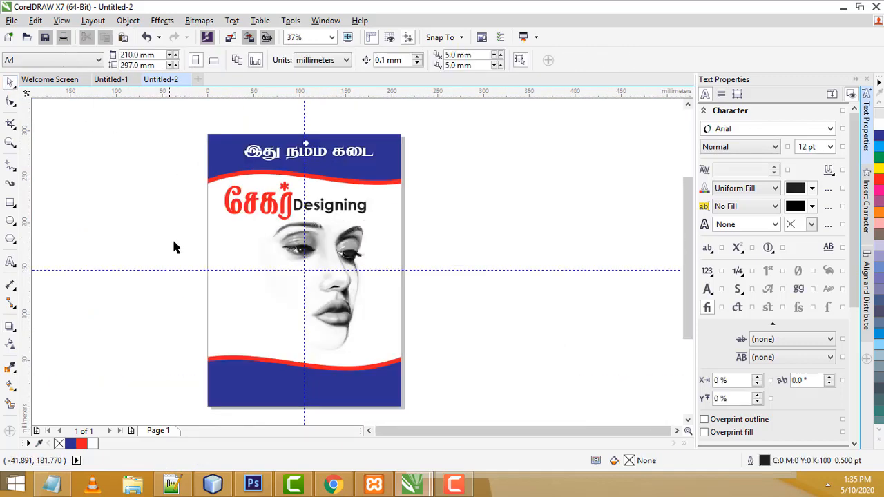
{"action": "left_click_drag", "start_coordinate": [347, 156], "coordinate": [343, 158]}
{"action": "left_click", "coordinate": [453, 267]}
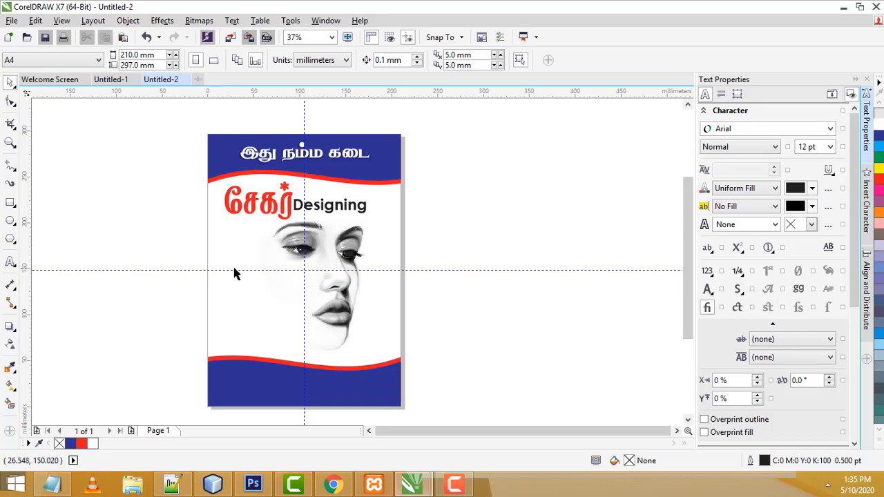
{"action": "scroll", "coordinate": [273, 275], "scroll_direction": "up", "scroll_amount": 2}
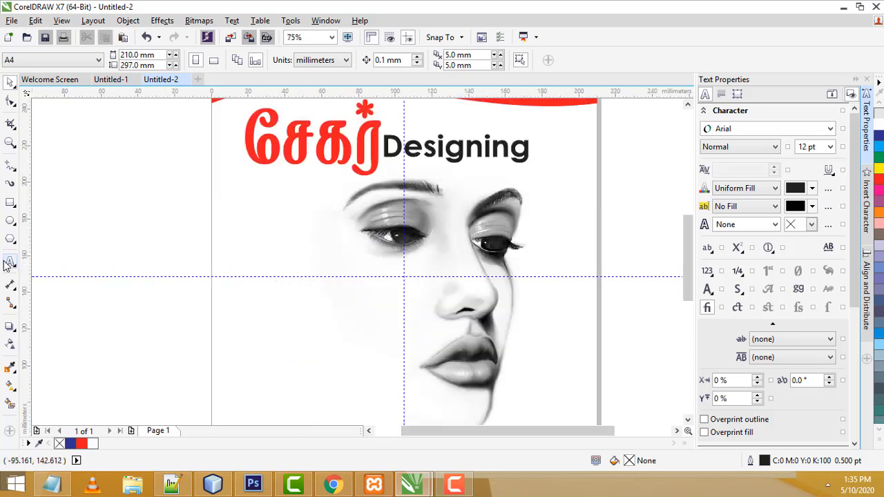
{"action": "left_click", "coordinate": [9, 262]}
{"action": "left_click", "coordinate": [257, 279]}
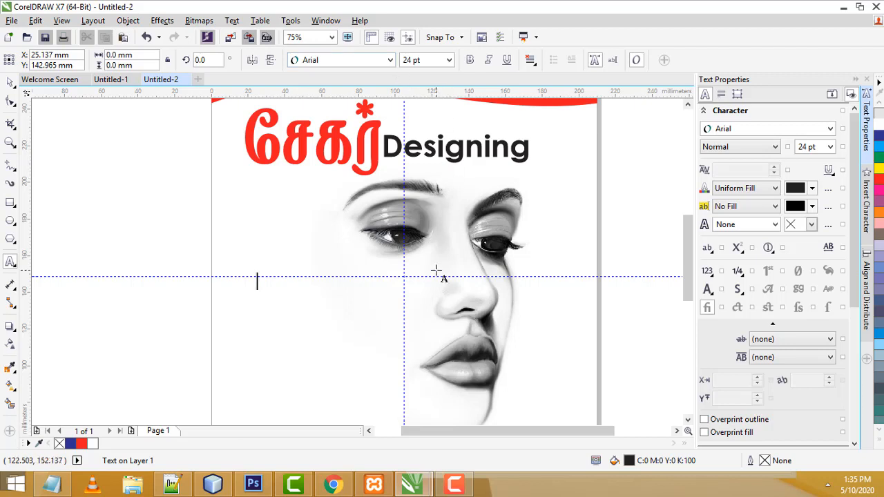
{"action": "type", "text": "vi"}
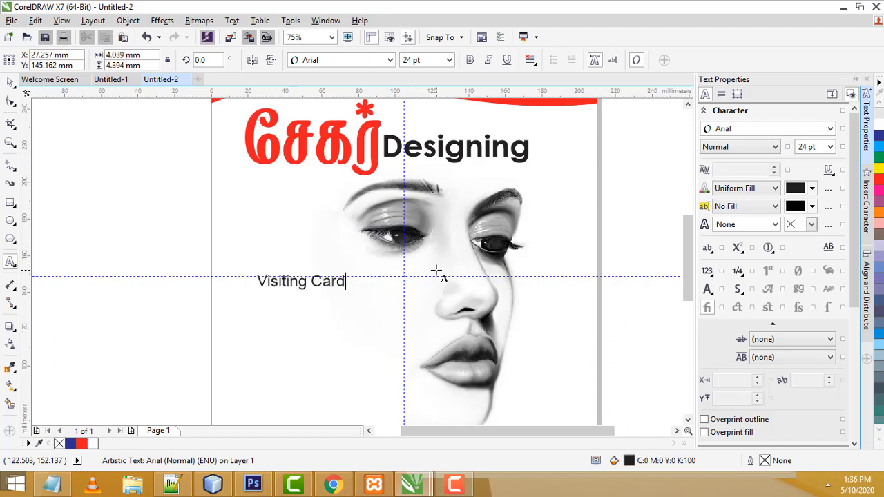
{"action": "key", "text": "Escape"}
{"action": "left_click", "coordinate": [11, 83]}
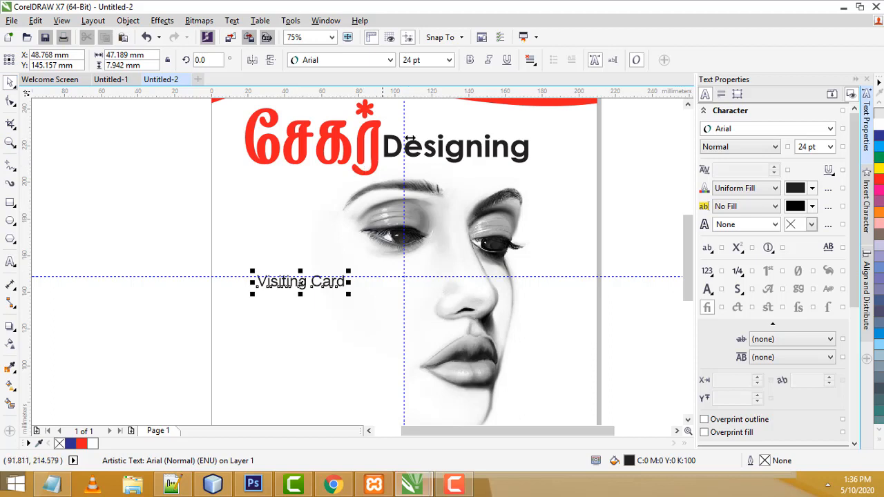
{"action": "left_click", "coordinate": [471, 60]}
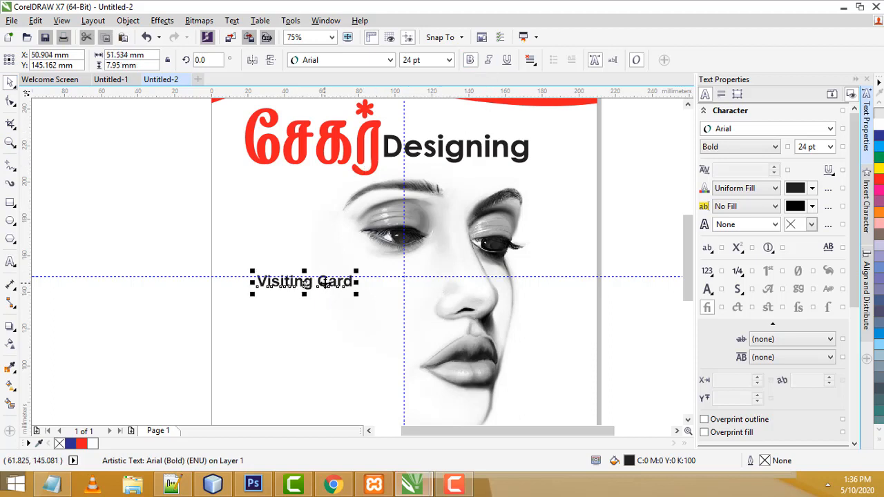
{"action": "left_click_drag", "start_coordinate": [324, 284], "coordinate": [291, 310]}
{"action": "left_click", "coordinate": [622, 292]}
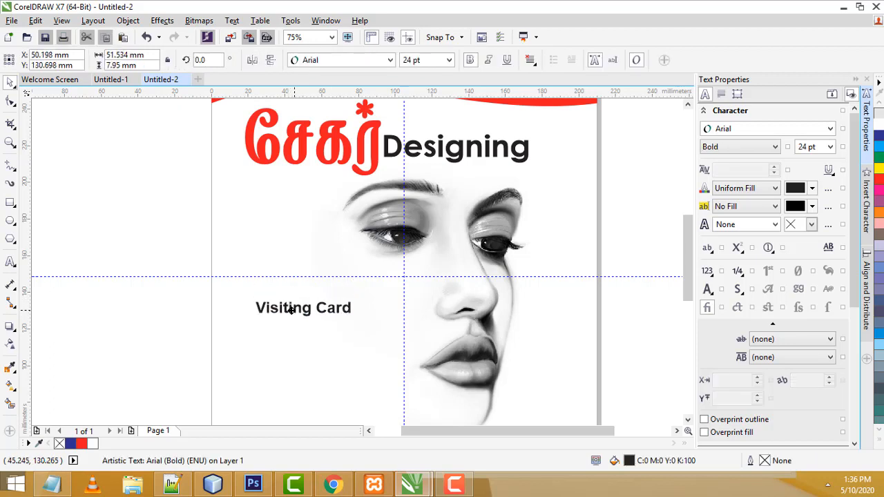
Drop a copy of Visiting Card below it and retype it as 'Wedding Card'
{"action": "right_click", "coordinate": [290, 310]}
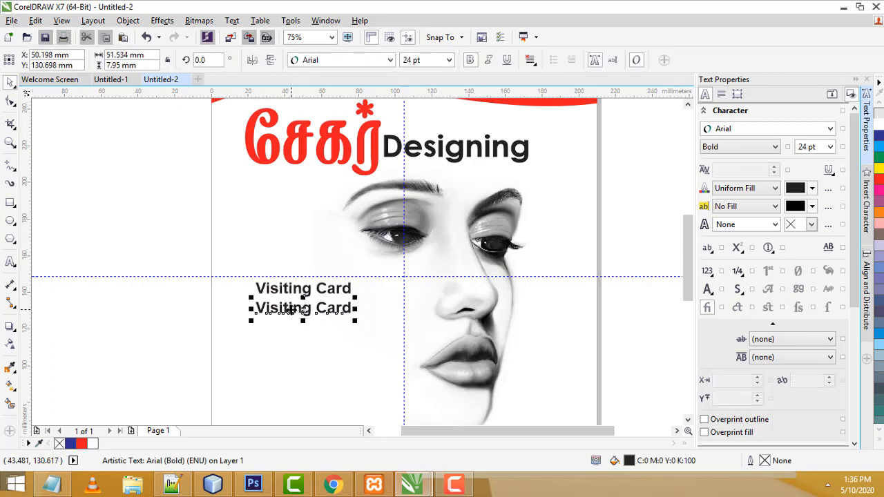
{"action": "double_click", "coordinate": [291, 310]}
{"action": "left_click_drag", "start_coordinate": [314, 308], "coordinate": [264, 308]}
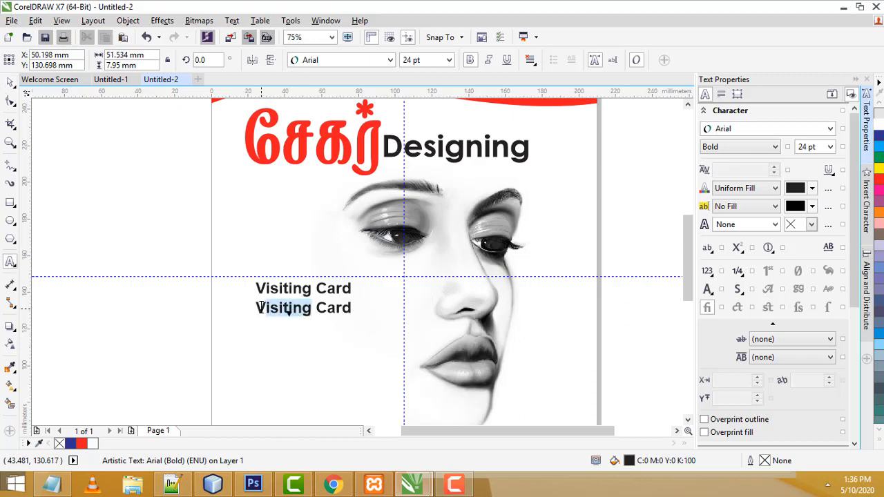
{"action": "type", "text": "Wedd"}
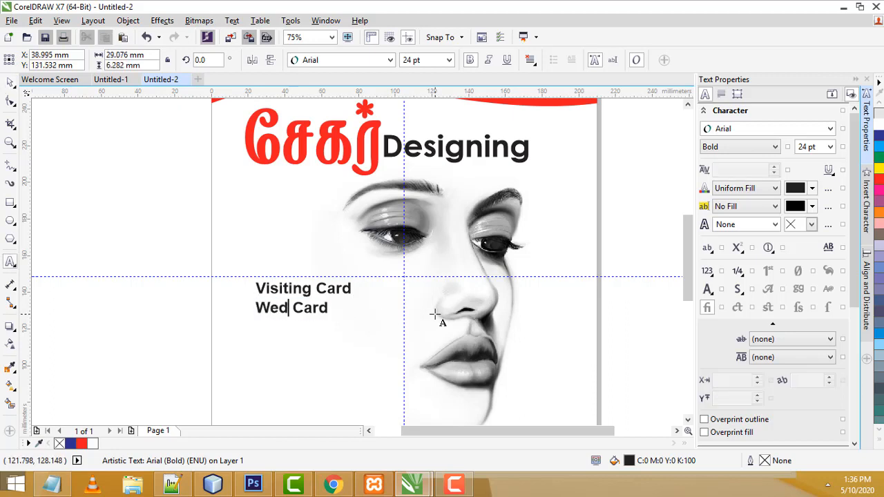
{"action": "type", "text": "ing"}
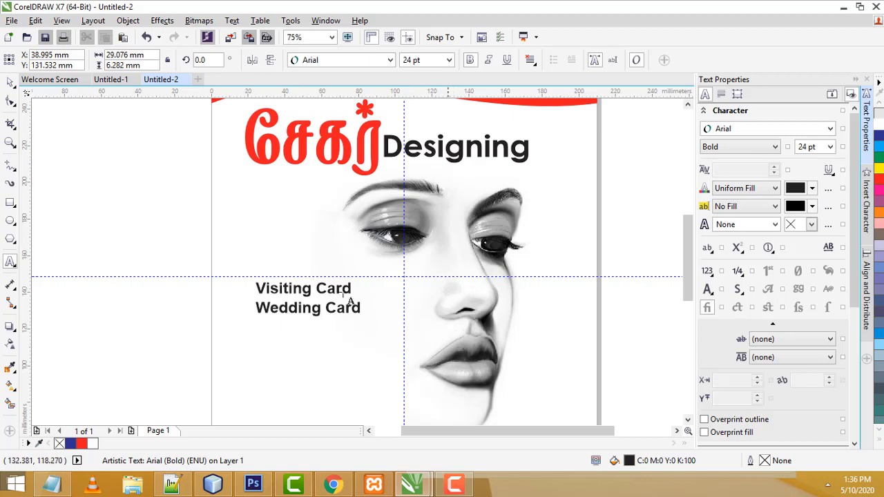
{"action": "key", "text": "ctrl+space"}
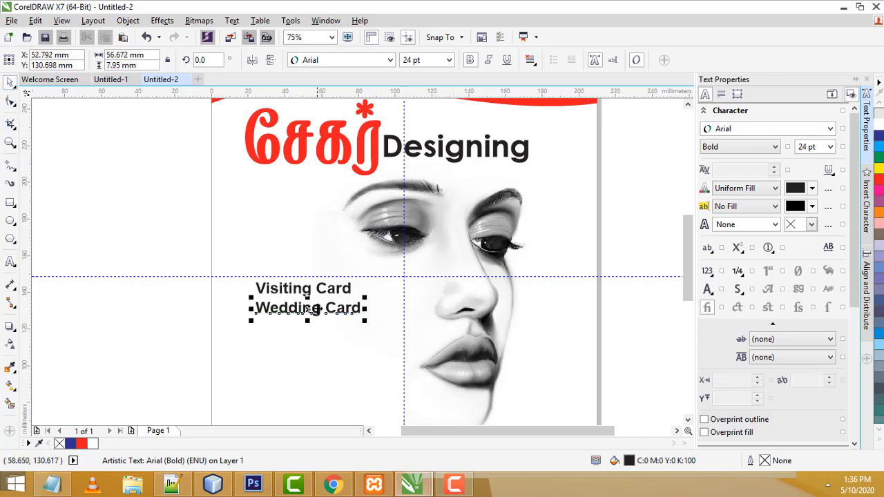
{"action": "left_click_drag", "start_coordinate": [327, 312], "coordinate": [316, 328]}
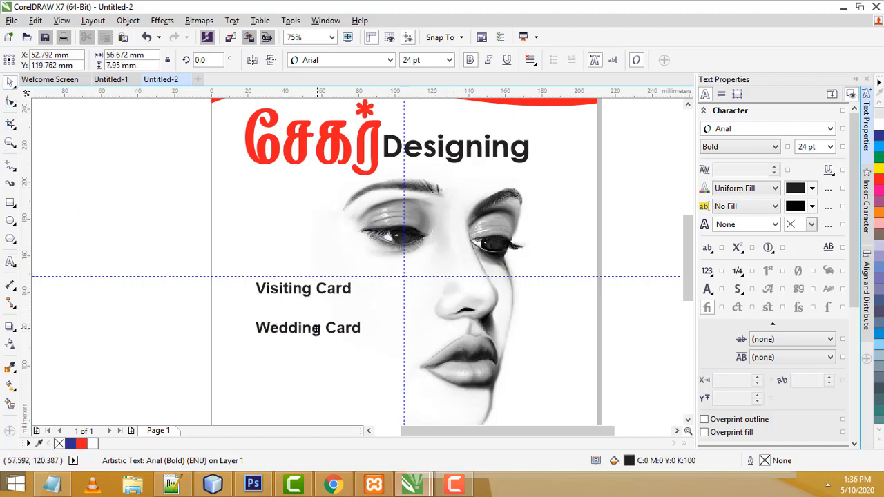
Copy Wedding Card below and retype the copy as 'Posters'
{"action": "right_click", "coordinate": [316, 329]}
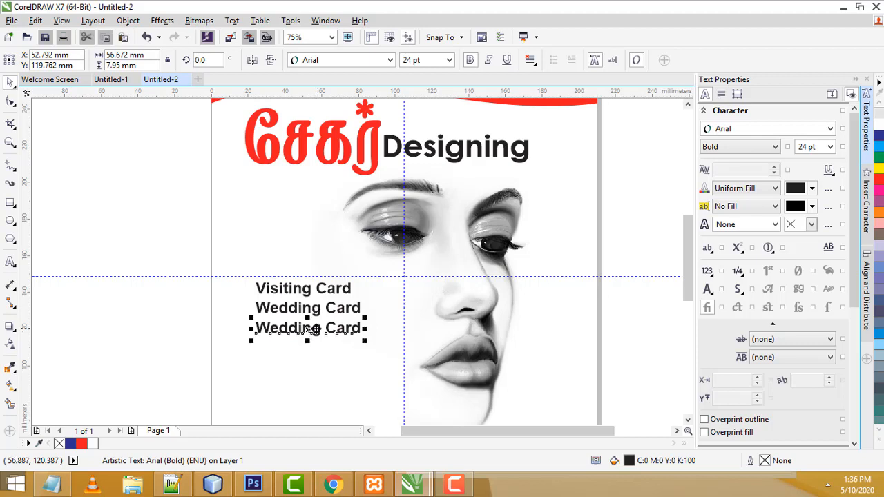
{"action": "double_click", "coordinate": [315, 329]}
{"action": "left_click_drag", "start_coordinate": [256, 328], "coordinate": [361, 329]}
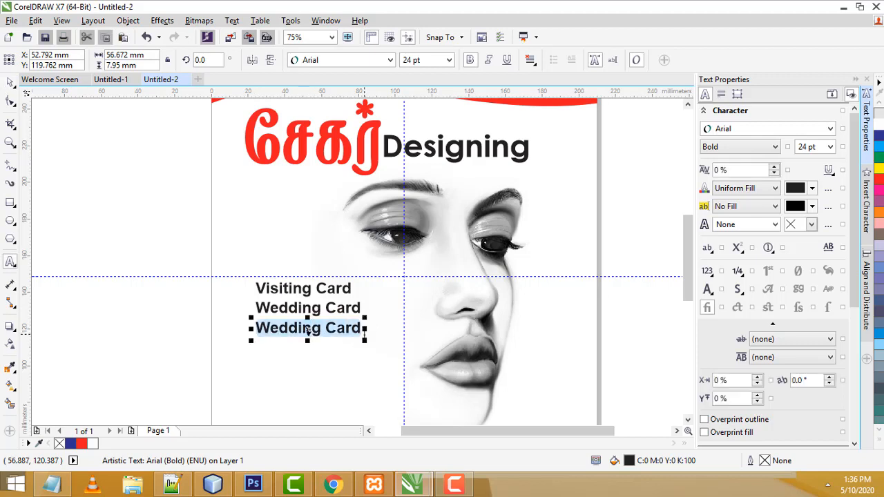
{"action": "type", "text": "Posters"}
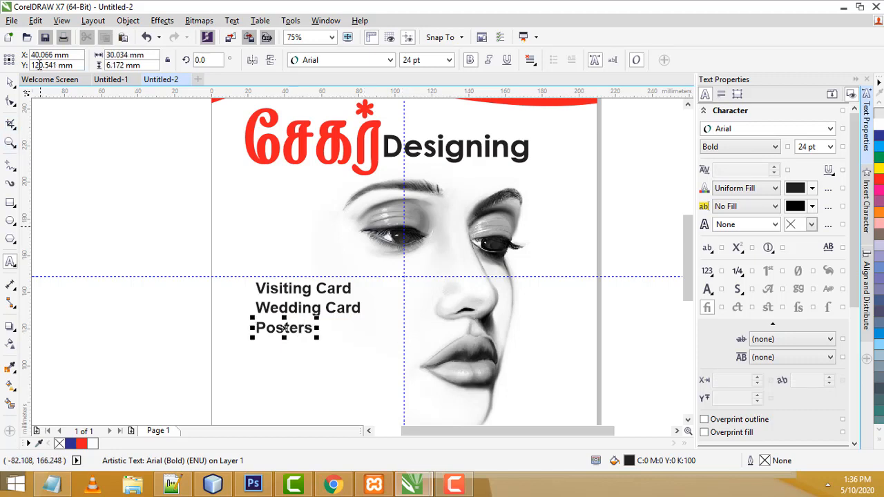
{"action": "left_click", "coordinate": [10, 82]}
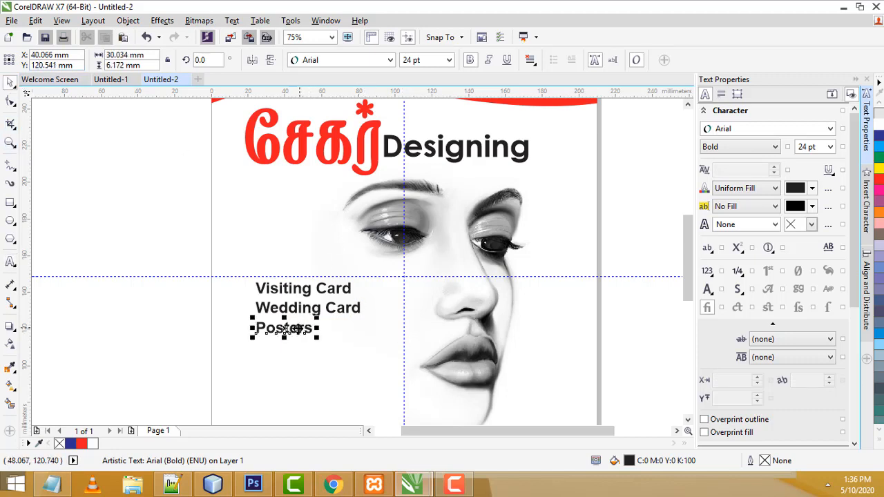
{"action": "left_click_drag", "start_coordinate": [297, 329], "coordinate": [299, 344]}
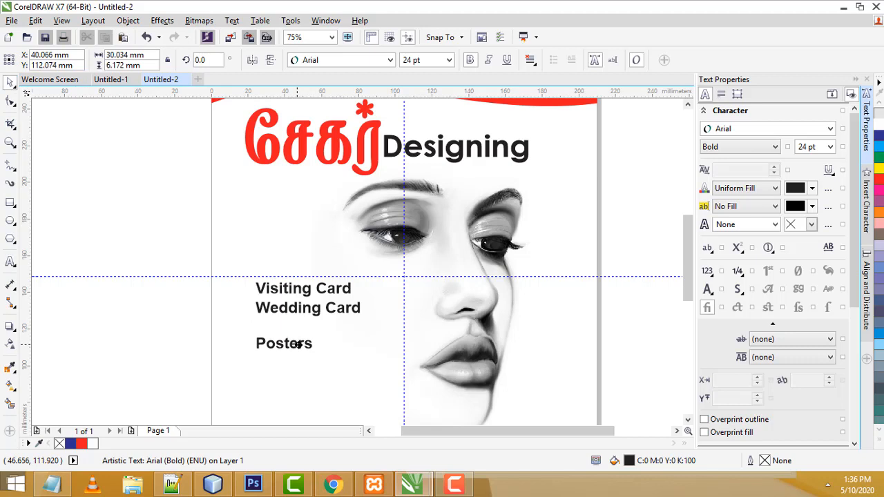
Copy Posters below and retype the copy as 'Banners'
{"action": "right_click", "coordinate": [299, 345]}
{"action": "double_click", "coordinate": [299, 345]}
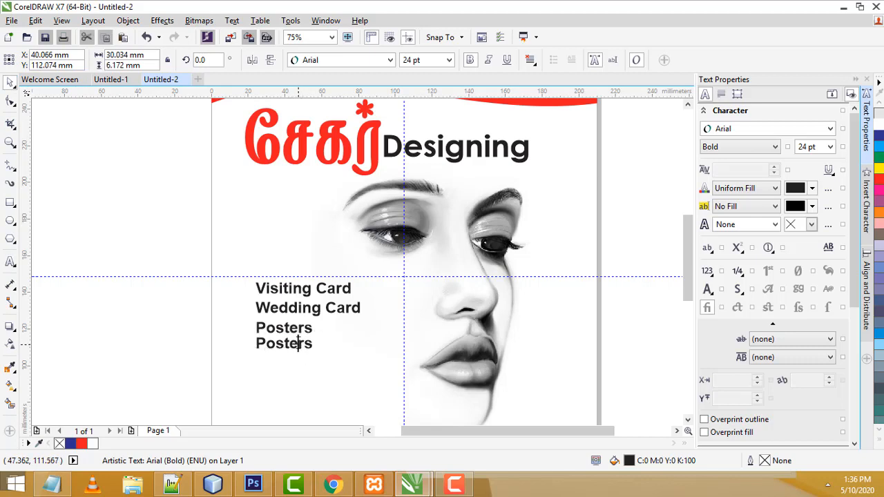
{"action": "key", "text": "ctrl+a"}
{"action": "type", "text": "Bann"}
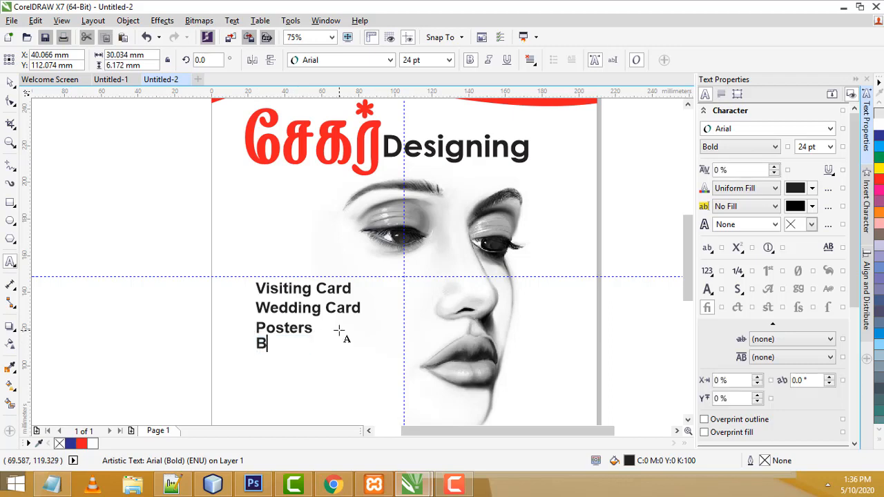
{"action": "left_click", "coordinate": [9, 83]}
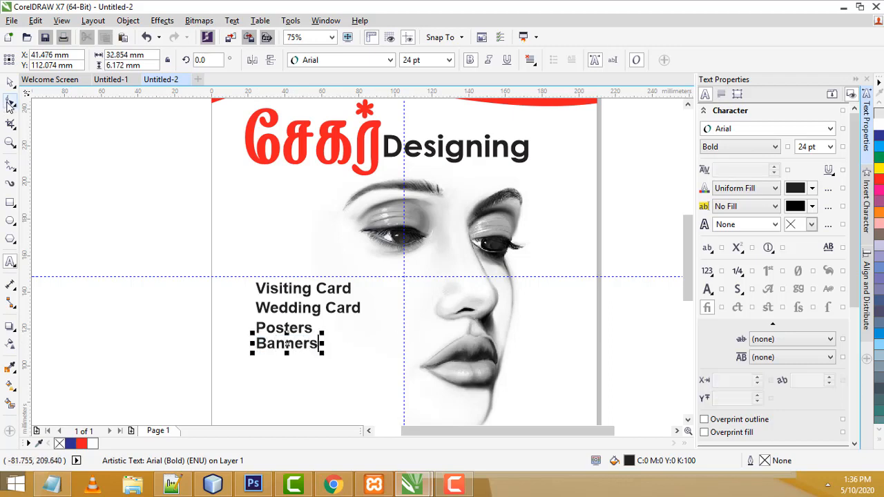
{"action": "scroll", "coordinate": [316, 341], "scroll_direction": "up", "scroll_amount": 1}
Reposition Banners, Posters and Wedding Card slightly lower for even spacing
{"action": "left_click_drag", "start_coordinate": [268, 354], "coordinate": [270, 364]}
{"action": "mouse_move", "coordinate": [267, 326]}
{"action": "left_mouse_down"}
{"action": "mouse_move", "coordinate": [281, 323]}
{"action": "mouse_move", "coordinate": [271, 328]}
{"action": "left_mouse_up"}
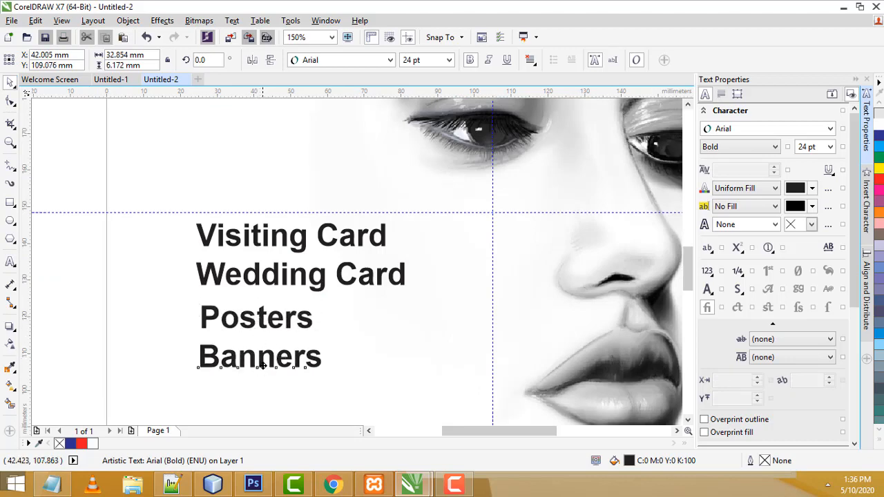
{"action": "left_click_drag", "start_coordinate": [262, 360], "coordinate": [263, 368]}
{"action": "left_click_drag", "start_coordinate": [265, 325], "coordinate": [255, 317]}
{"action": "left_click", "coordinate": [297, 276]}
{"action": "left_click_drag", "start_coordinate": [297, 276], "coordinate": [296, 281]}
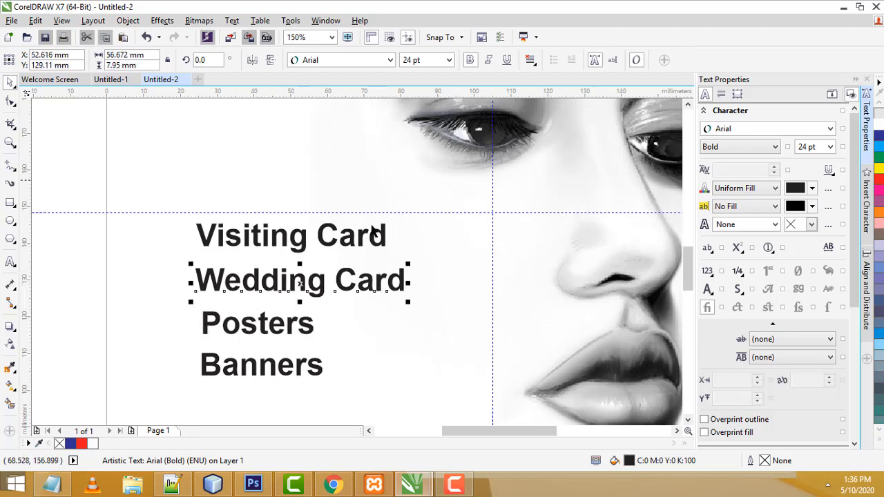
{"action": "left_click", "coordinate": [332, 226]}
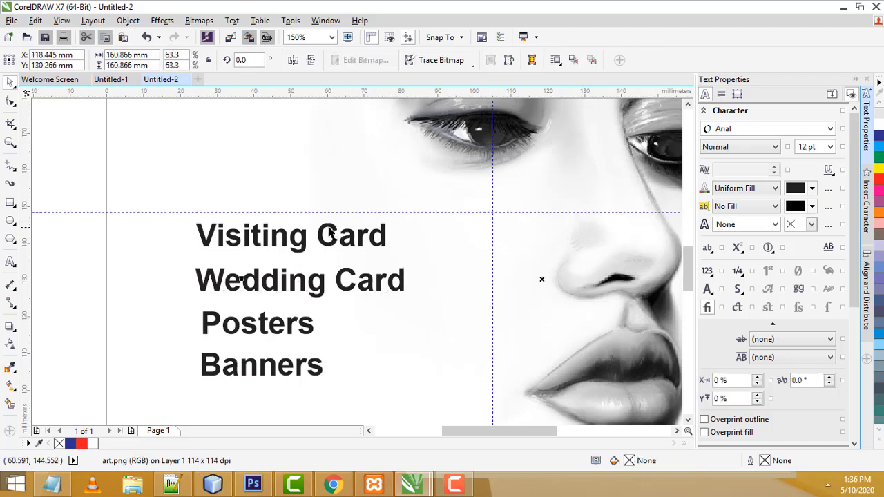
Raise Visiting Card slightly and shift Wedding Card, Posters and Banners a little right
{"action": "left_click", "coordinate": [332, 233]}
{"action": "left_click_drag", "start_coordinate": [291, 238], "coordinate": [290, 230]}
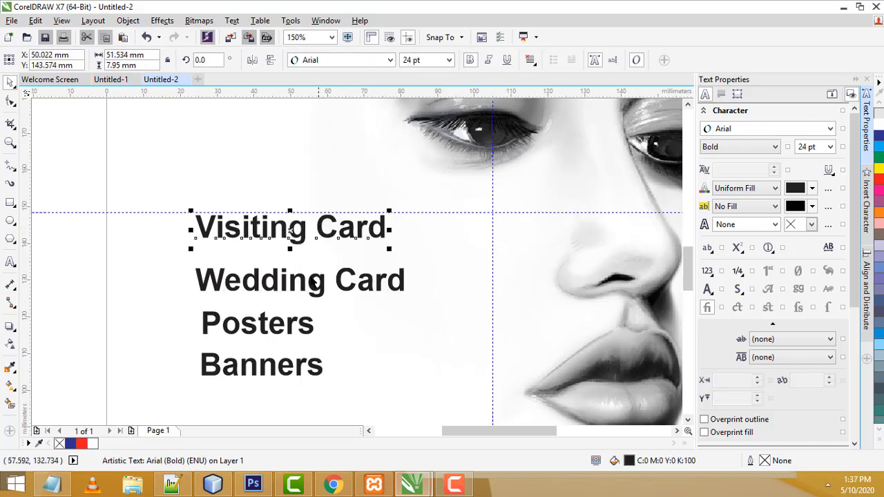
{"action": "left_click_drag", "start_coordinate": [313, 283], "coordinate": [317, 278]}
{"action": "left_click_drag", "start_coordinate": [292, 323], "coordinate": [295, 319]}
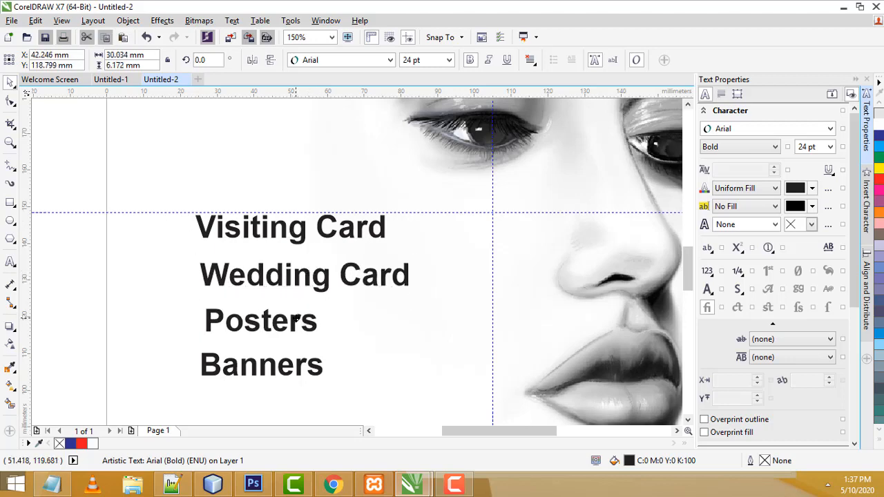
{"action": "left_click_drag", "start_coordinate": [286, 364], "coordinate": [286, 370]}
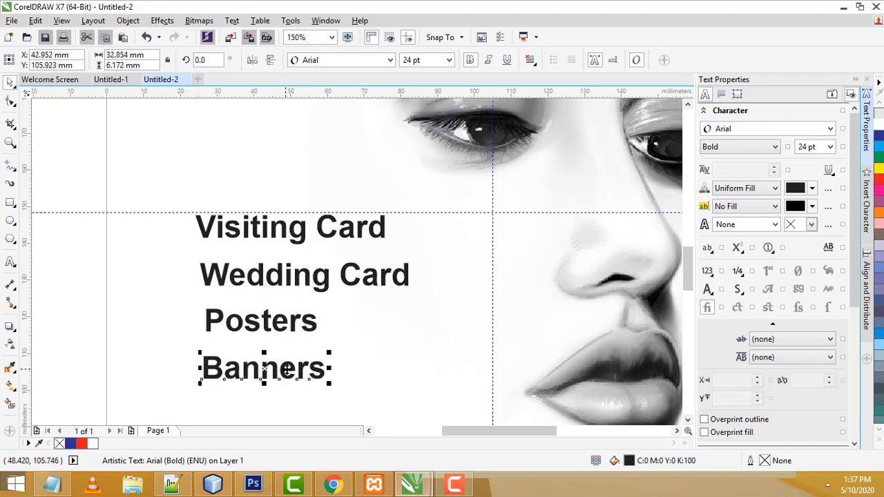
{"action": "left_click", "coordinate": [364, 371]}
{"action": "left_click", "coordinate": [164, 238]}
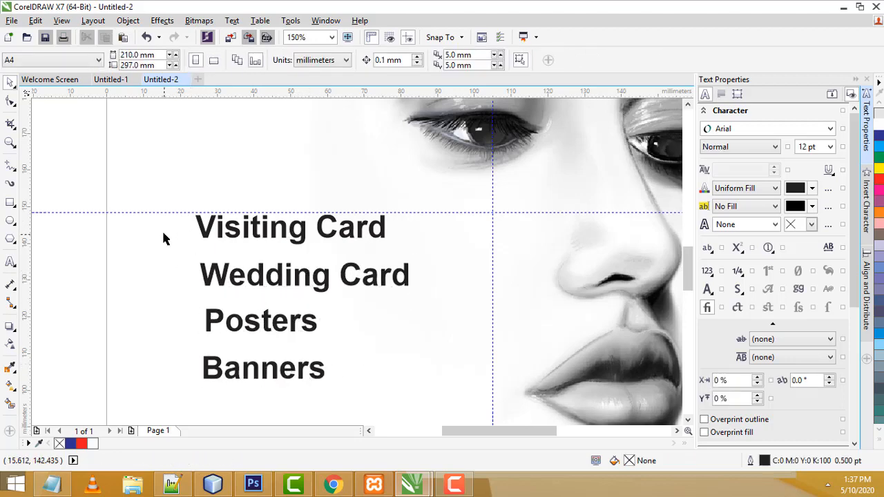
Draw a small circle beside Visiting Card, fill it red and remove its outline
{"action": "left_click", "coordinate": [10, 221]}
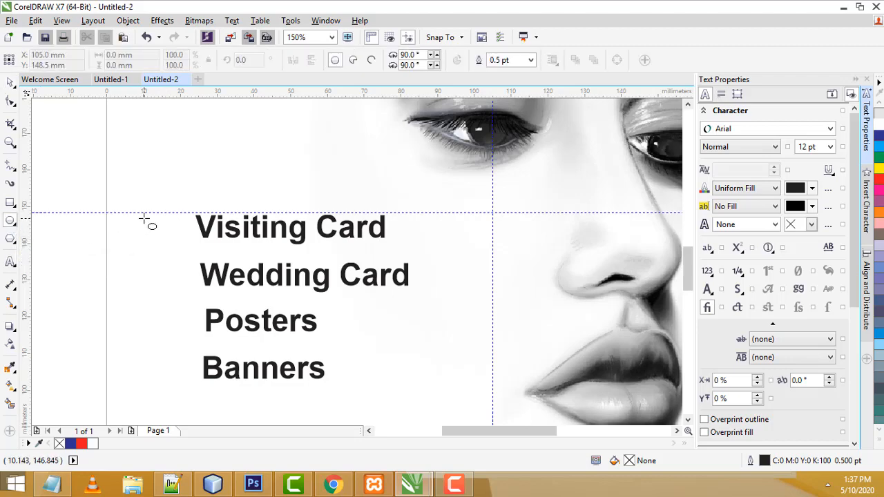
{"action": "left_click_drag", "start_coordinate": [145, 216], "coordinate": [170, 240]}
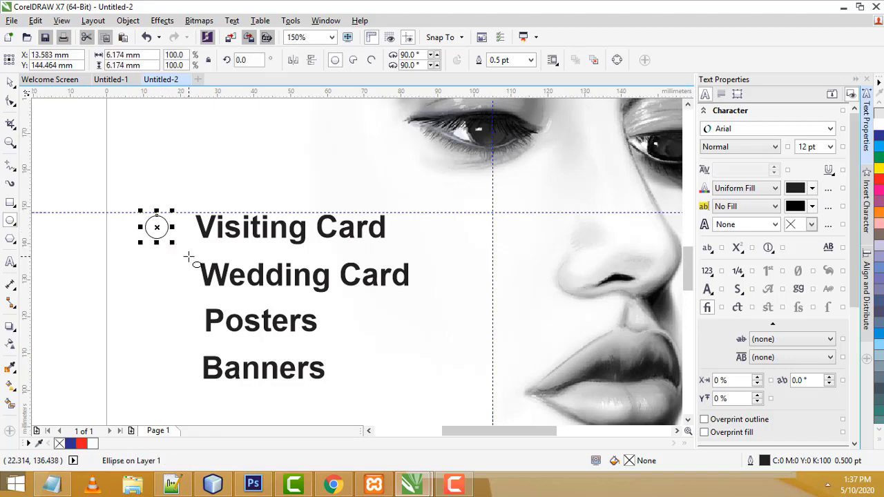
{"action": "left_click", "coordinate": [10, 83]}
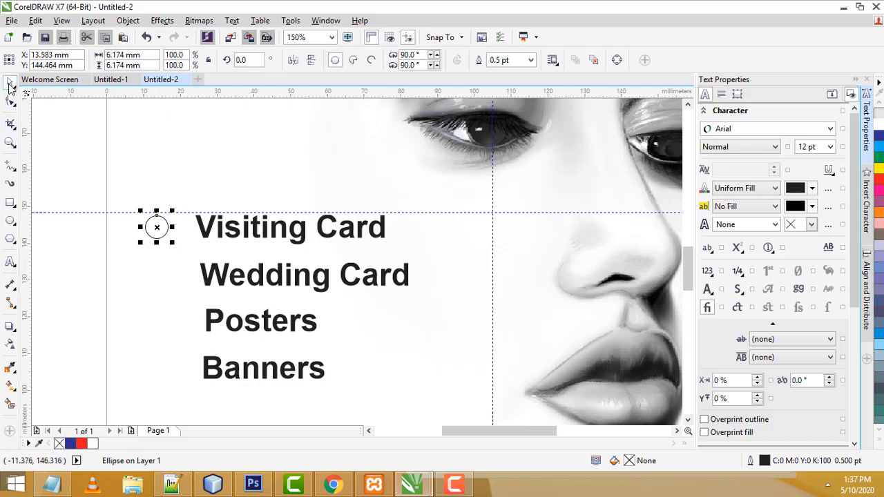
{"action": "left_click", "coordinate": [879, 181]}
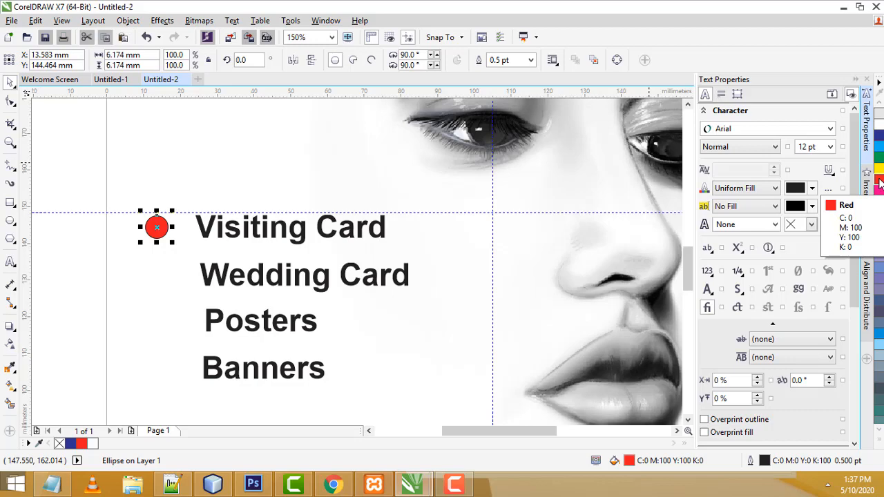
{"action": "left_click", "coordinate": [530, 61]}
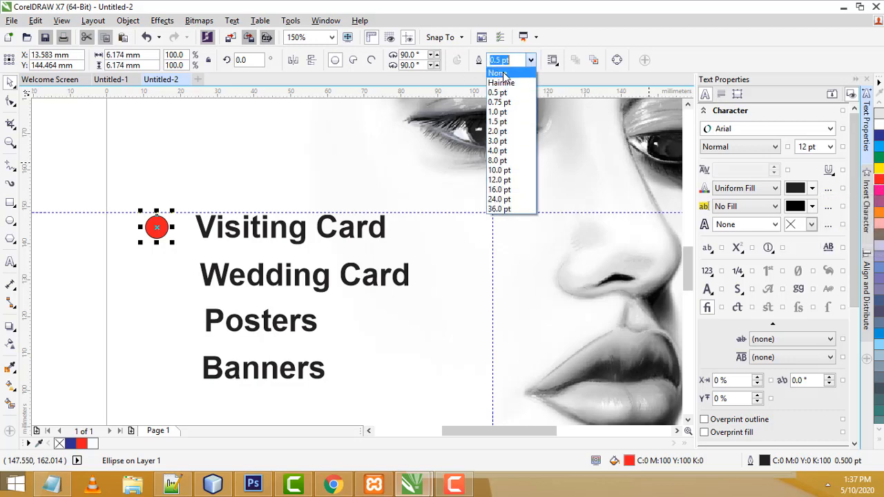
{"action": "left_click", "coordinate": [498, 73]}
{"action": "left_click", "coordinate": [75, 242]}
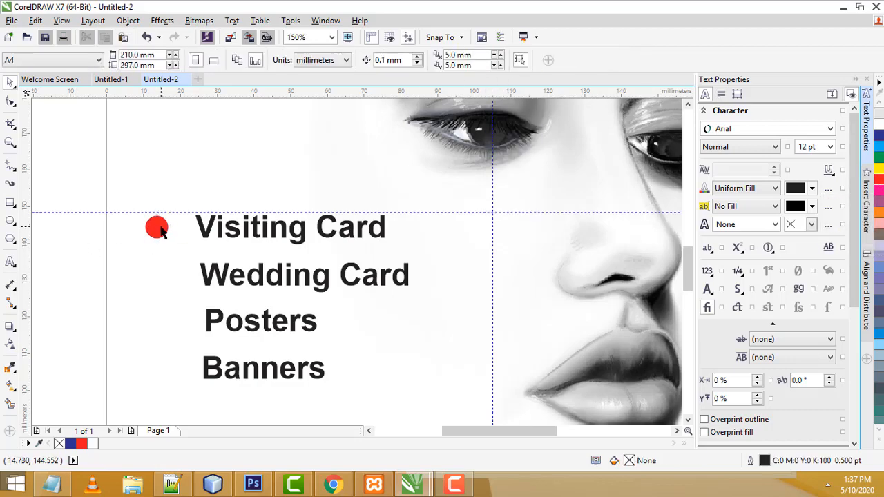
Drag-copy the red bullet down beside Wedding Card and Posters
{"action": "left_click_drag", "start_coordinate": [159, 231], "coordinate": [167, 296]}
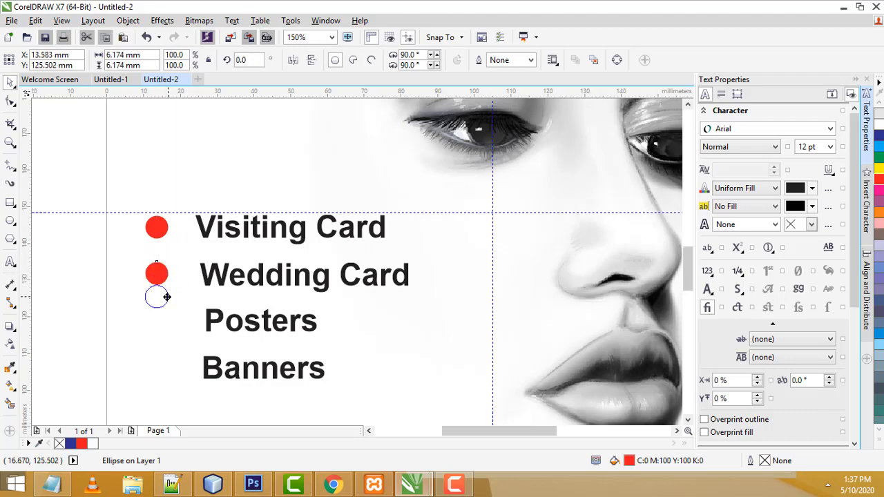
{"action": "left_click_drag", "start_coordinate": [167, 296], "coordinate": [171, 372]}
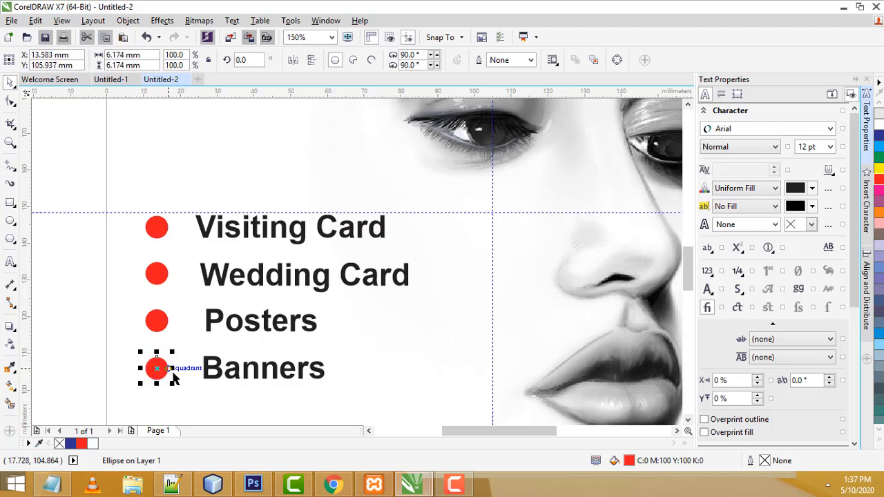
{"action": "left_click", "coordinate": [40, 339]}
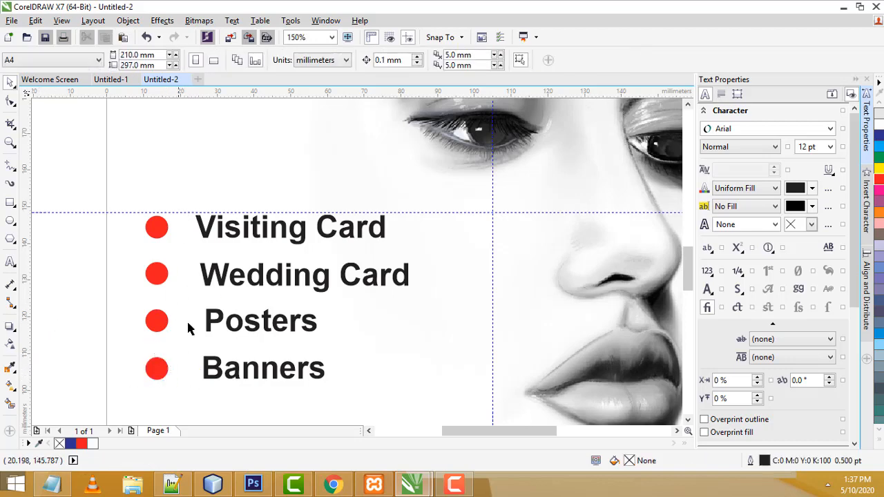
Undo the accidental move of the face sketch
{"action": "scroll", "coordinate": [270, 302], "scroll_direction": "down", "scroll_amount": 4}
{"action": "scroll", "coordinate": [307, 333], "scroll_direction": "up", "scroll_amount": 2}
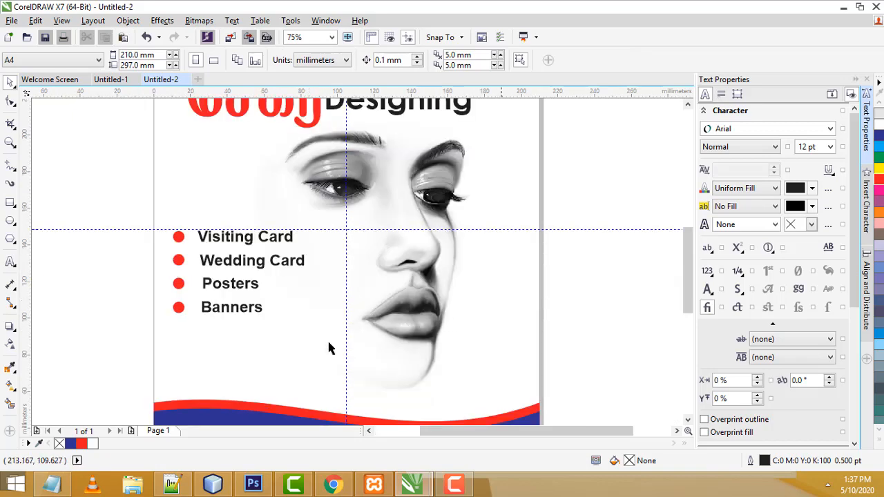
{"action": "left_click_drag", "start_coordinate": [292, 341], "coordinate": [250, 271]}
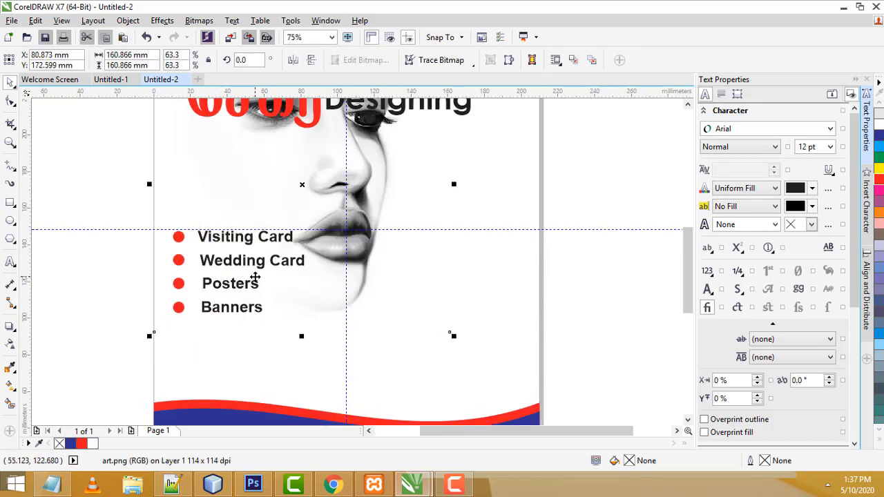
{"action": "key", "text": "ctrl+z"}
Move all four service labels left toward the bullets, then nudge them down twice and right once
{"action": "left_click", "coordinate": [216, 245]}
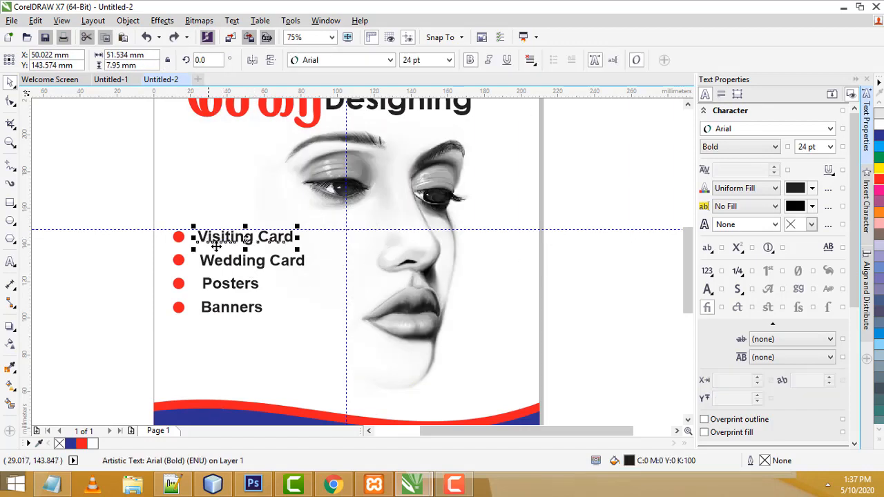
{"action": "left_click", "coordinate": [220, 268], "text": "shift"}
{"action": "left_click", "coordinate": [222, 285], "text": "shift"}
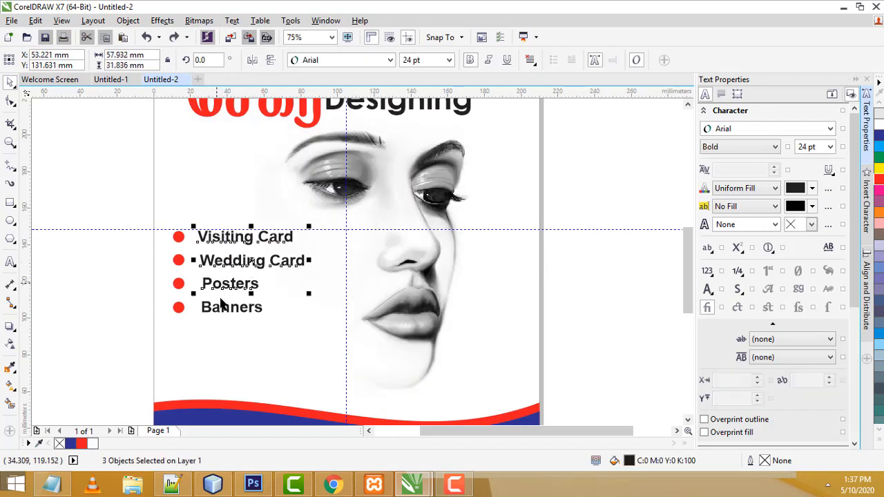
{"action": "left_click", "coordinate": [219, 308], "text": "shift"}
{"action": "left_click_drag", "start_coordinate": [218, 310], "coordinate": [208, 307]}
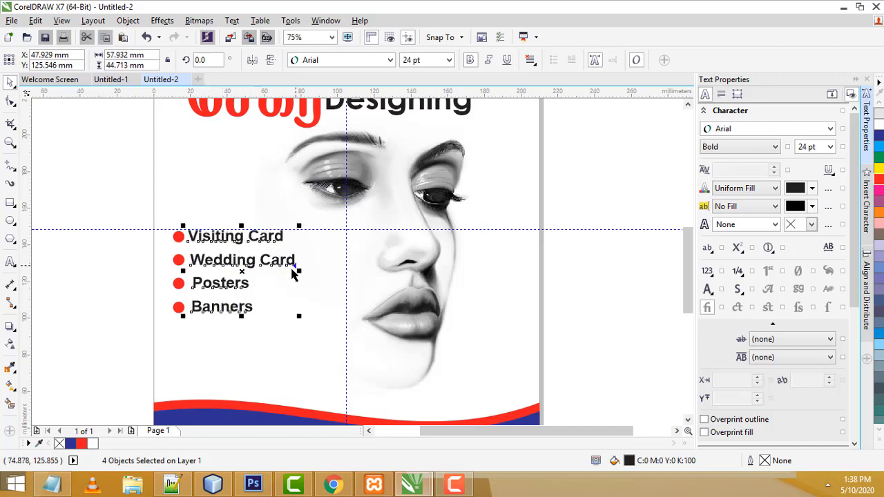
{"action": "key", "text": "Down"}
{"action": "key", "text": "Down"}
{"action": "key", "text": "Down"}
{"action": "key", "text": "Down"}
{"action": "key", "text": "Down"}
{"action": "key", "text": "Down"}
{"action": "key", "text": "Down"}
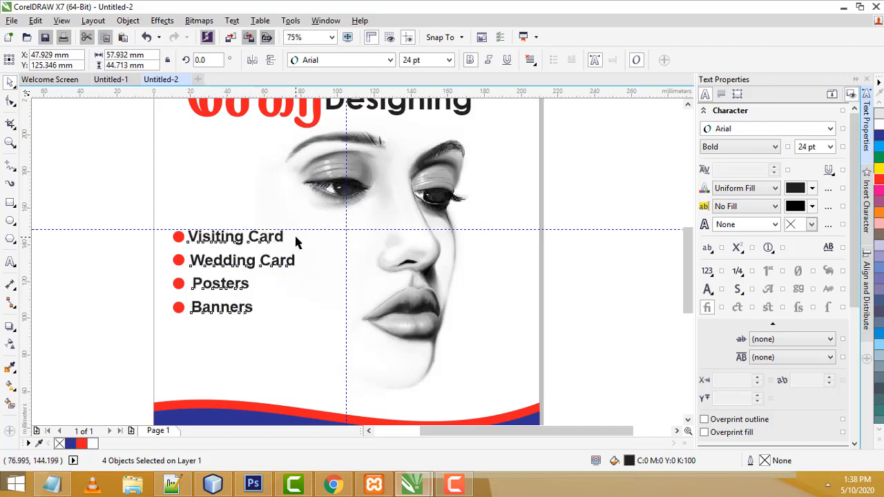
{"action": "key", "text": "Down"}
{"action": "key", "text": "Down"}
{"action": "key", "text": "Down"}
{"action": "key", "text": "Down"}
{"action": "key", "text": "Down"}
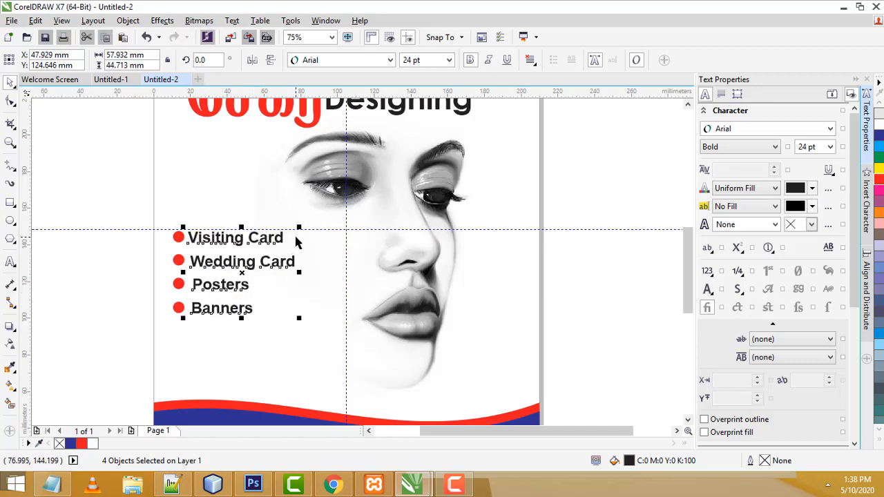
{"action": "key", "text": "Right"}
{"action": "key", "text": "Right"}
{"action": "key", "text": "Right"}
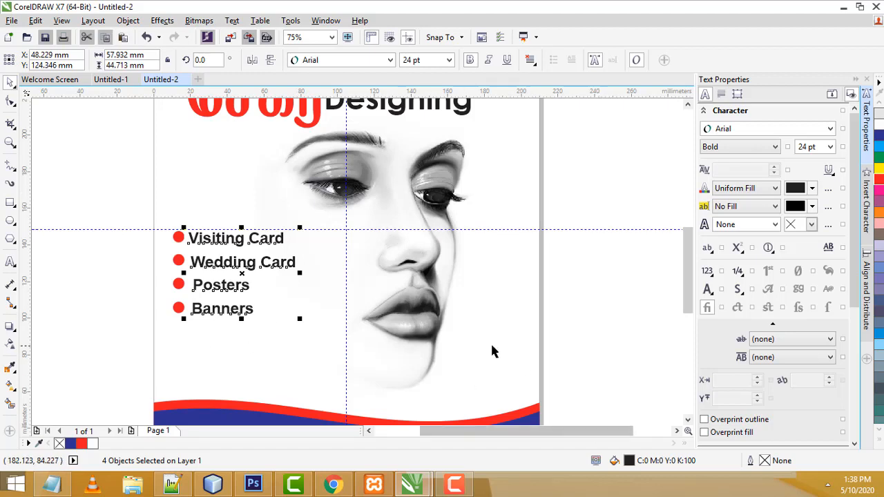
{"action": "left_click", "coordinate": [648, 297]}
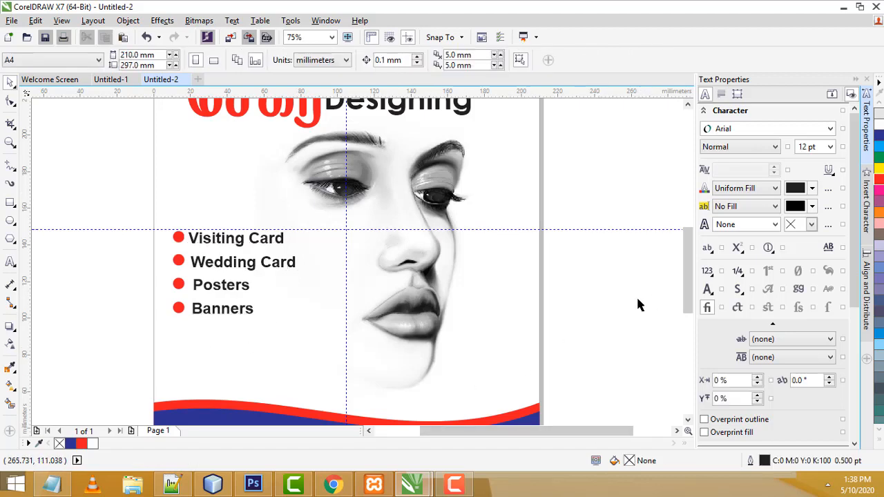
{"action": "scroll", "coordinate": [635, 302], "scroll_direction": "down", "scroll_amount": 1}
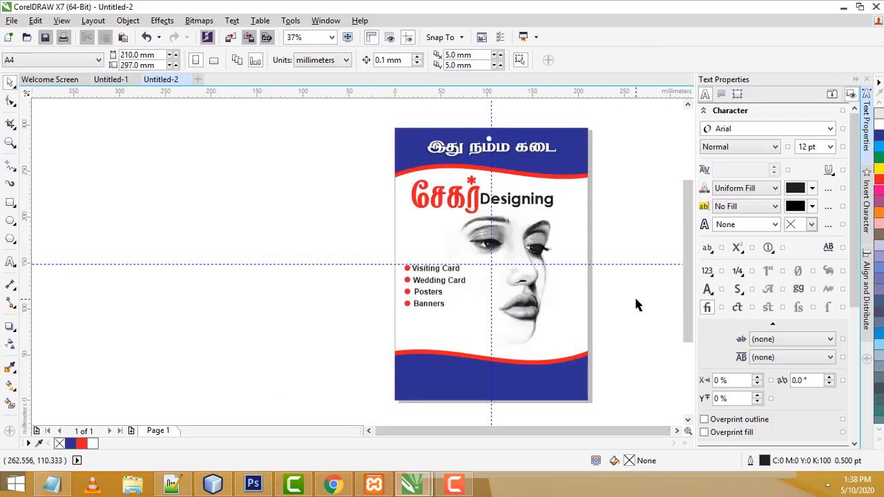
{"action": "scroll", "coordinate": [640, 269], "scroll_direction": "up", "scroll_amount": 1}
{"action": "scroll", "coordinate": [641, 269], "scroll_direction": "down", "scroll_amount": 1}
{"action": "scroll", "coordinate": [643, 287], "scroll_direction": "up", "scroll_amount": 1}
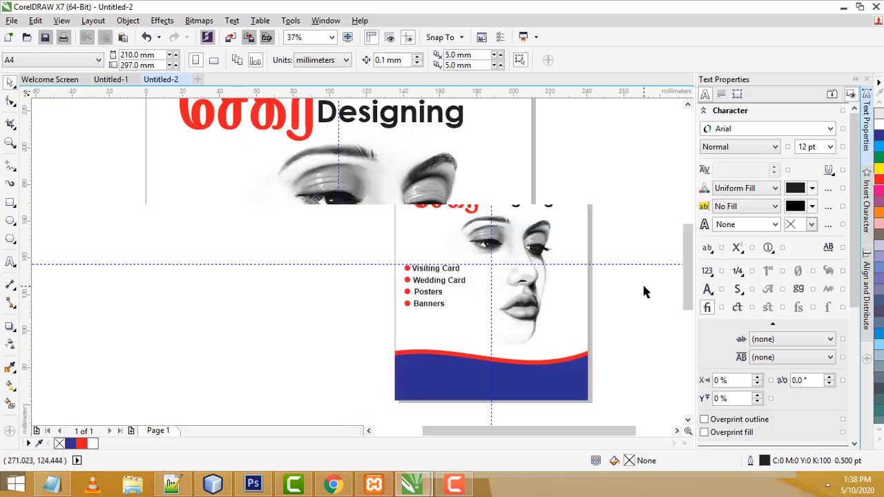
Copy the Banners text onto the blue footer and retype it as the contact phone number
{"action": "left_click_drag", "start_coordinate": [693, 289], "coordinate": [670, 310]}
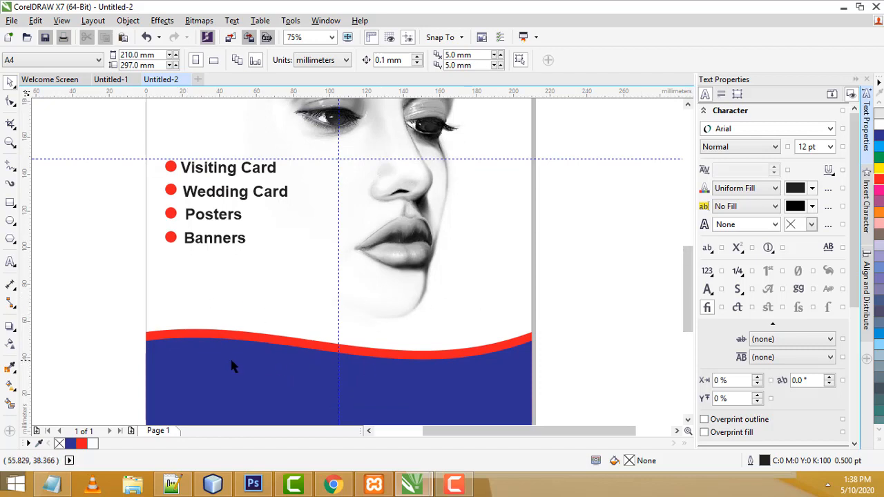
{"action": "left_click_drag", "start_coordinate": [689, 288], "coordinate": [690, 301]}
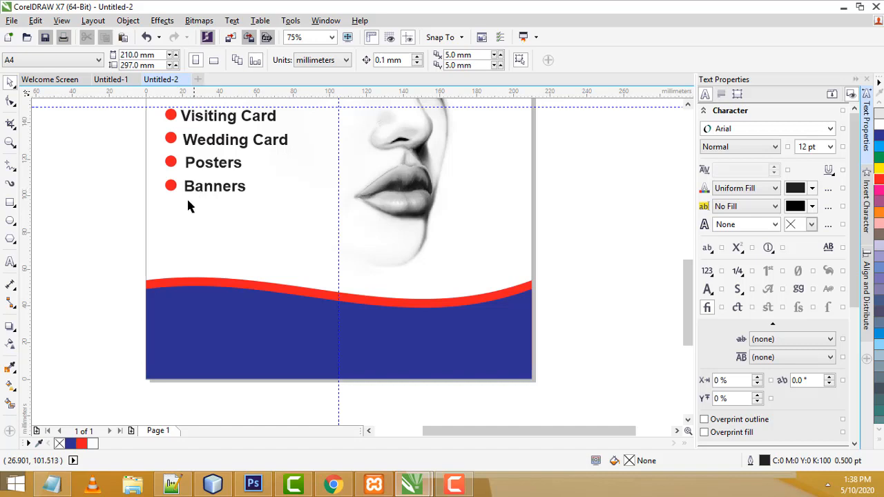
{"action": "left_click_drag", "start_coordinate": [202, 193], "coordinate": [304, 321]}
{"action": "right_click", "coordinate": [205, 327]}
{"action": "double_click", "coordinate": [205, 327]}
{"action": "left_click", "coordinate": [193, 326]}
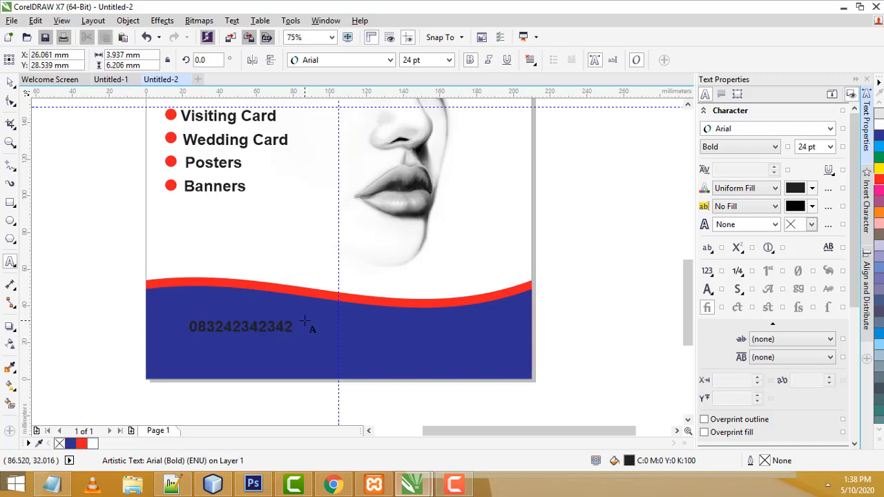
{"action": "key", "text": "ctrl+space"}
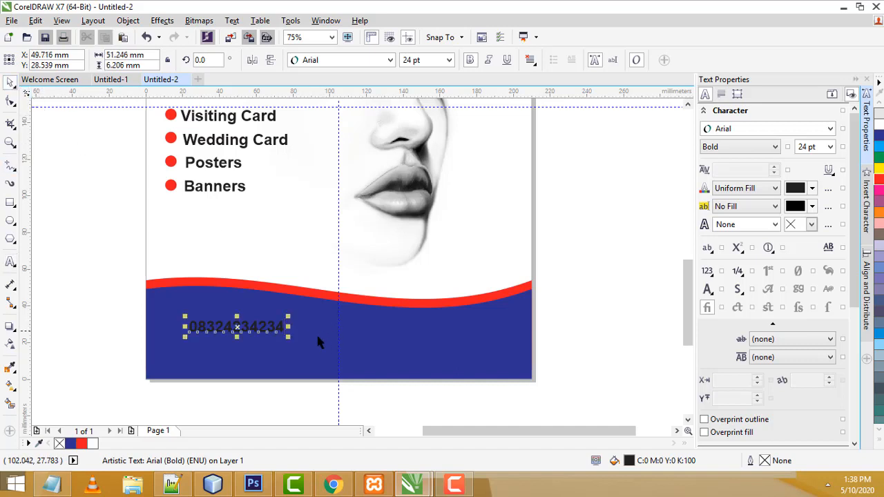
Resize the phone number to about 35 pt and position it at the footer's left
{"action": "mouse_move", "coordinate": [288, 336]}
{"action": "left_mouse_down"}
{"action": "mouse_move", "coordinate": [360, 370]}
{"action": "mouse_move", "coordinate": [358, 343]}
{"action": "mouse_move", "coordinate": [292, 354]}
{"action": "left_mouse_up"}
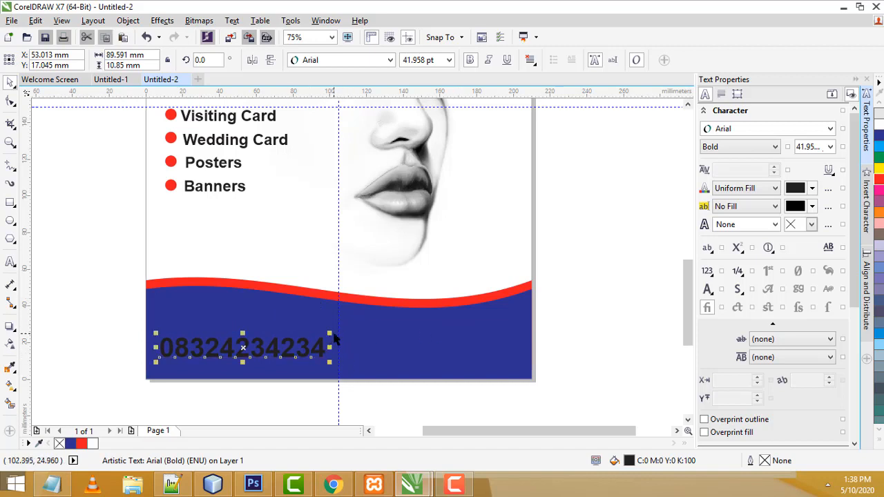
{"action": "left_click_drag", "start_coordinate": [330, 335], "coordinate": [302, 337]}
{"action": "left_click", "coordinate": [273, 356]}
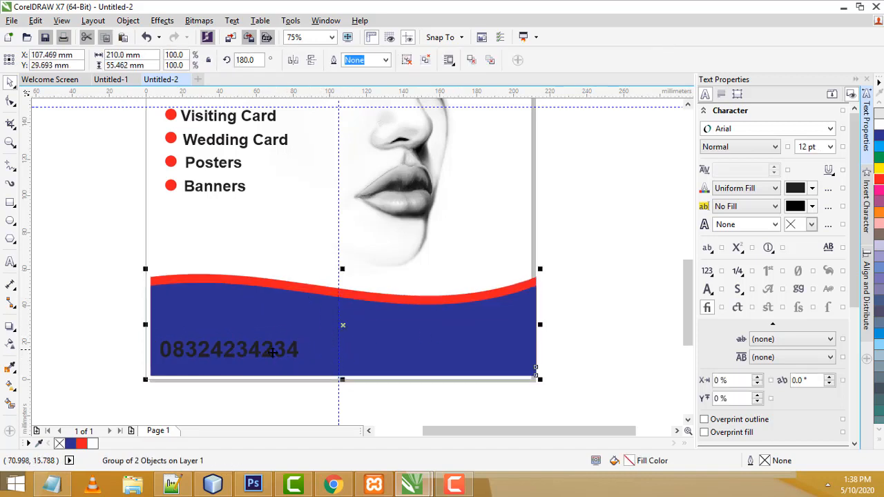
{"action": "key", "text": "ctrl+z"}
{"action": "left_click", "coordinate": [542, 336]}
{"action": "left_click", "coordinate": [230, 354]}
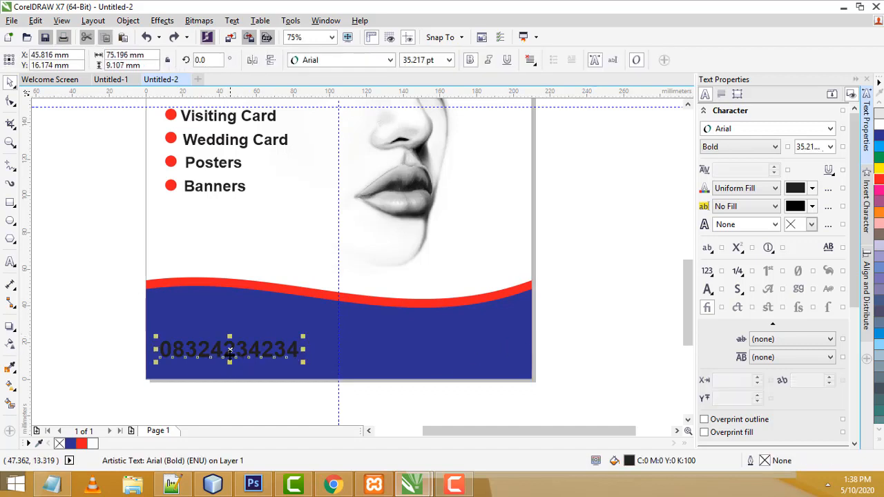
{"action": "left_click_drag", "start_coordinate": [230, 354], "coordinate": [239, 352]}
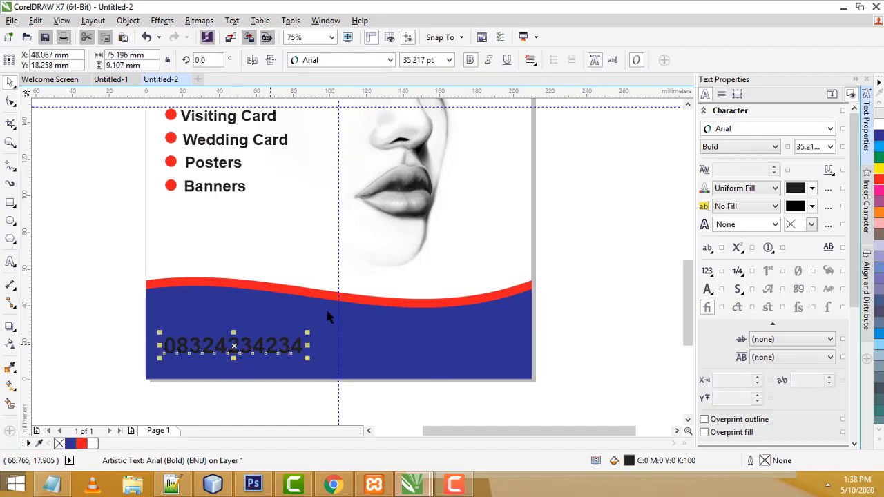
{"action": "scroll", "coordinate": [327, 316], "scroll_direction": "down", "scroll_amount": 3}
{"action": "scroll", "coordinate": [348, 200], "scroll_direction": "up", "scroll_amount": 2}
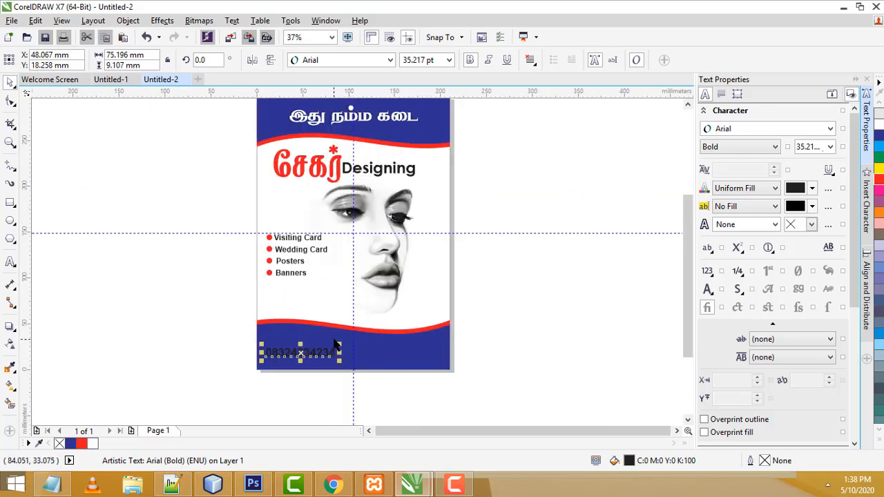
Turn the phone number white and ungroup the footer wave from its text
{"action": "left_click", "coordinate": [878, 126]}
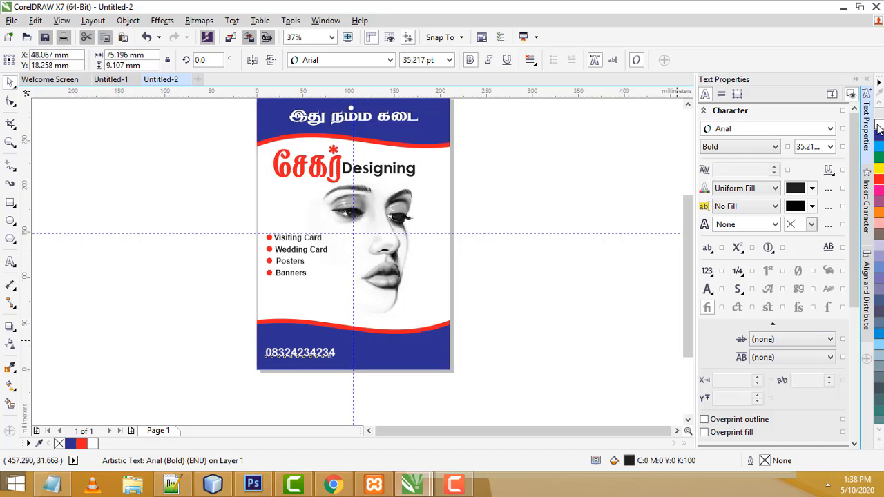
{"action": "scroll", "coordinate": [386, 357], "scroll_direction": "up", "scroll_amount": 2}
{"action": "left_click", "coordinate": [364, 318]}
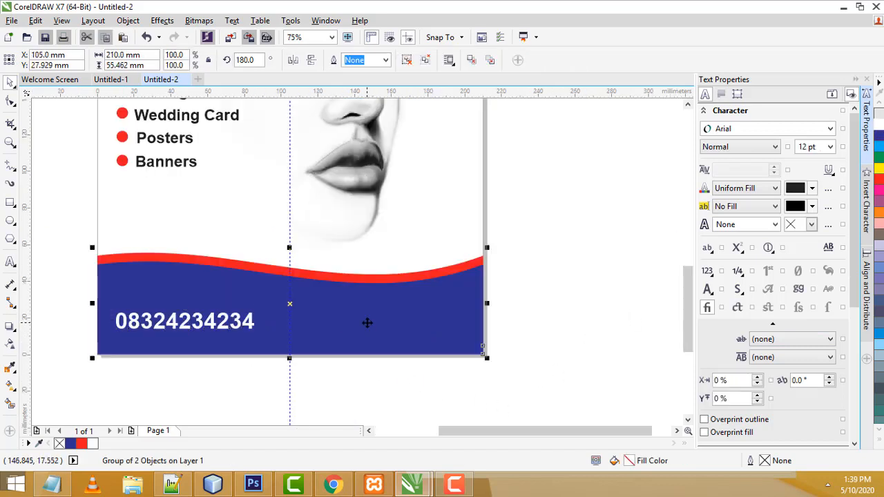
{"action": "right_click", "coordinate": [366, 323]}
{"action": "left_click", "coordinate": [413, 58]}
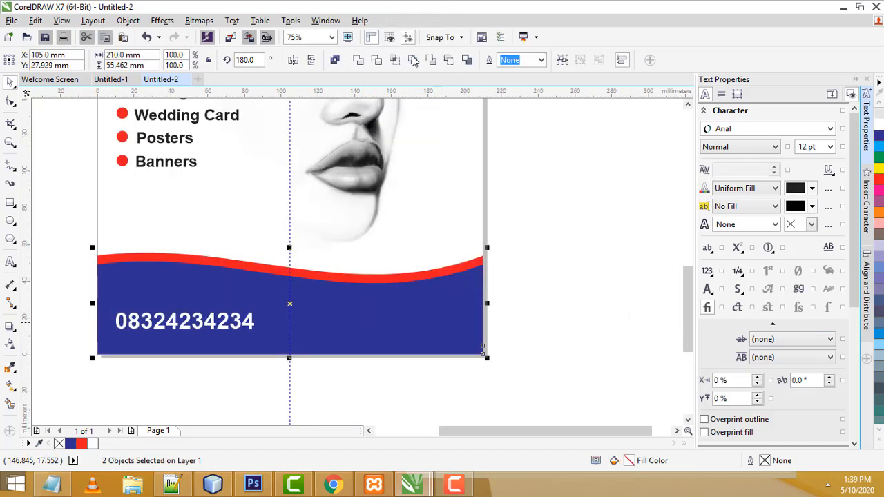
{"action": "left_click", "coordinate": [634, 299]}
Fill the blue footer wave white and recolour the phone number red
{"action": "left_click", "coordinate": [407, 310]}
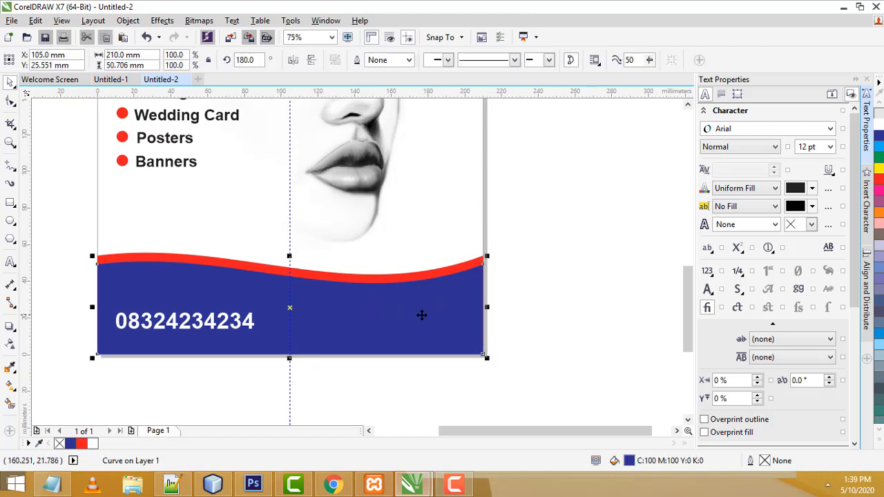
{"action": "left_click", "coordinate": [877, 124]}
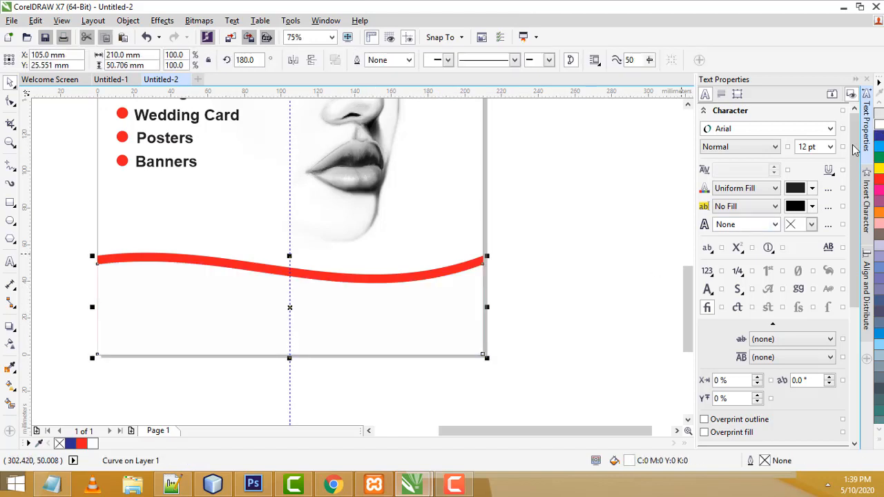
{"action": "left_click", "coordinate": [163, 325]}
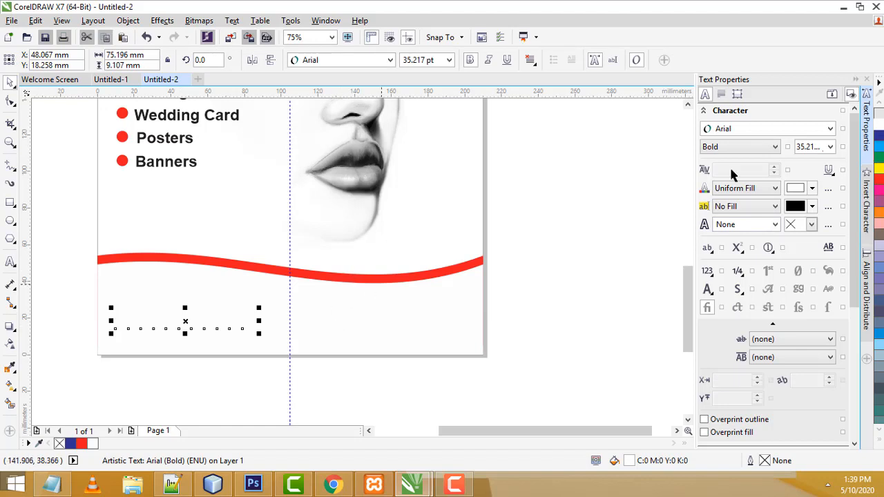
{"action": "left_click", "coordinate": [878, 180]}
{"action": "left_click", "coordinate": [657, 241]}
{"action": "scroll", "coordinate": [589, 247], "scroll_direction": "down", "scroll_amount": 4}
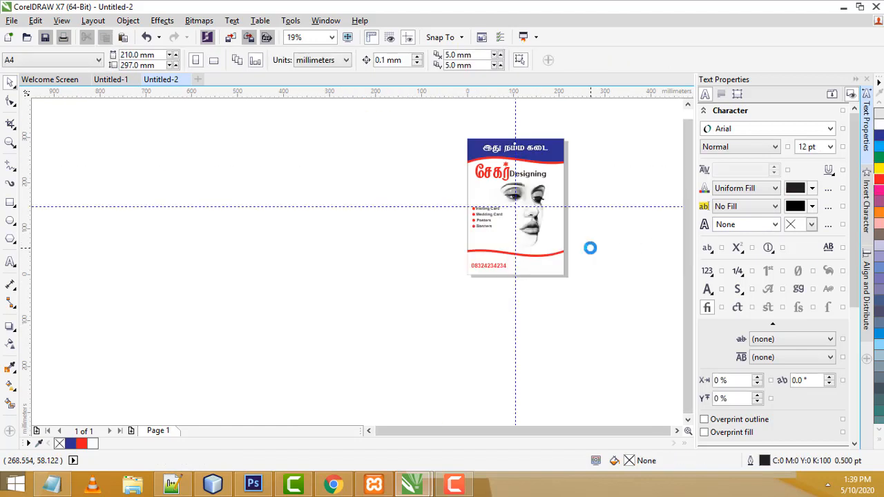
Check the first poster, Untitled-1, for reference, then return to Untitled-2
{"action": "scroll", "coordinate": [589, 247], "scroll_direction": "up", "scroll_amount": 2}
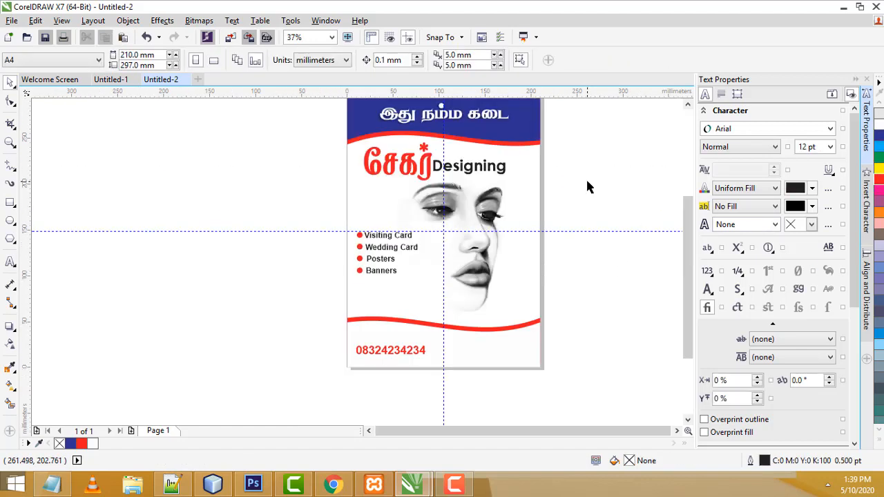
{"action": "left_click", "coordinate": [110, 80]}
{"action": "scroll", "coordinate": [439, 330], "scroll_direction": "up", "scroll_amount": 2}
{"action": "scroll", "coordinate": [465, 416], "scroll_direction": "down", "scroll_amount": 4}
{"action": "scroll", "coordinate": [468, 418], "scroll_direction": "up", "scroll_amount": 2}
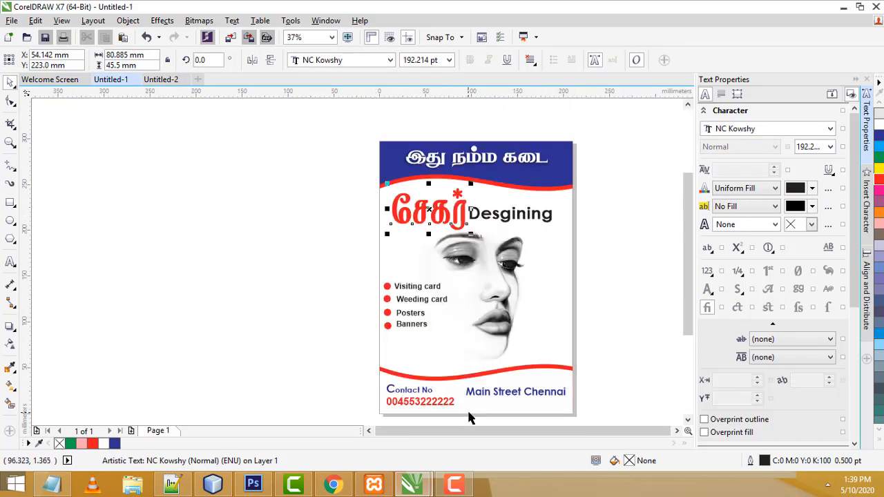
{"action": "left_click", "coordinate": [160, 79]}
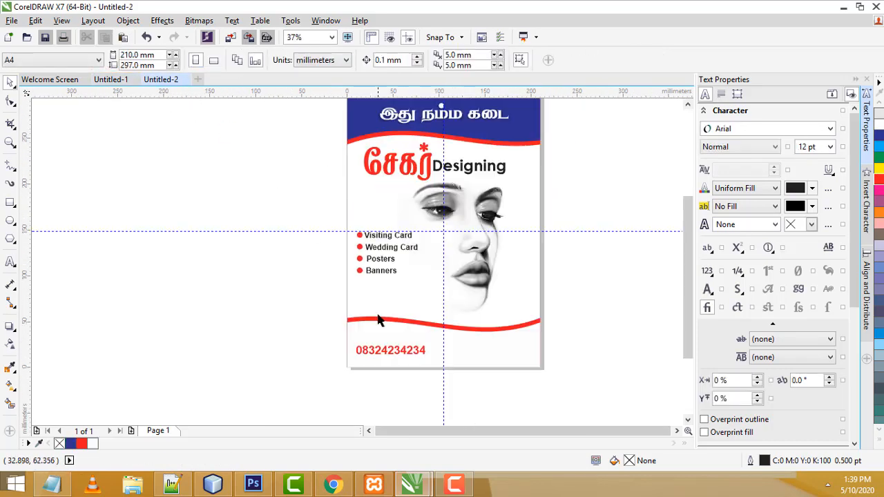
{"action": "scroll", "coordinate": [396, 355], "scroll_direction": "up", "scroll_amount": 4}
{"action": "scroll", "coordinate": [389, 332], "scroll_direction": "down", "scroll_amount": 2}
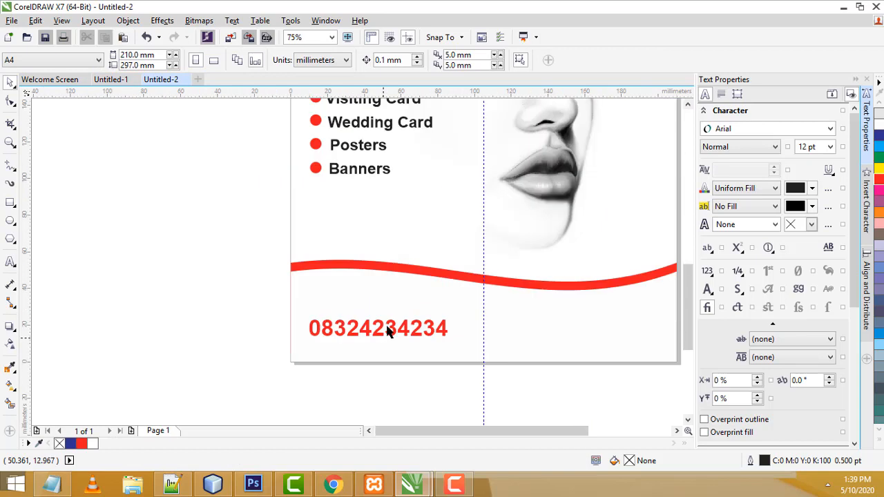
Type 'Contact No' below the red wave and move it left
{"action": "left_click", "coordinate": [10, 263]}
{"action": "left_click", "coordinate": [63, 270]}
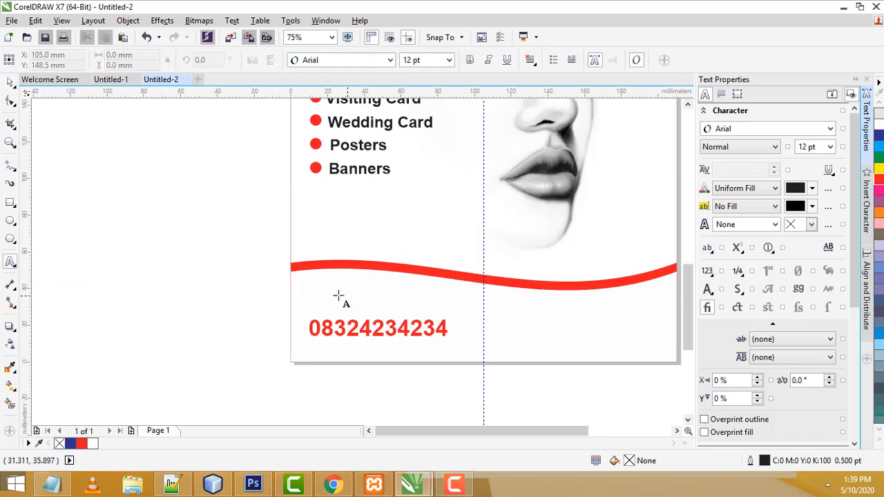
{"action": "left_click", "coordinate": [339, 296]}
{"action": "type", "text": "Conte"}
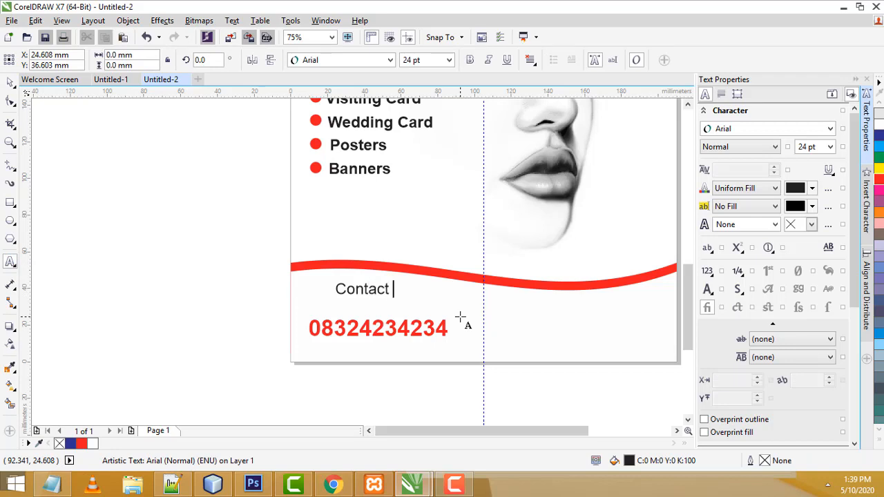
{"action": "key", "text": "ctrl+space"}
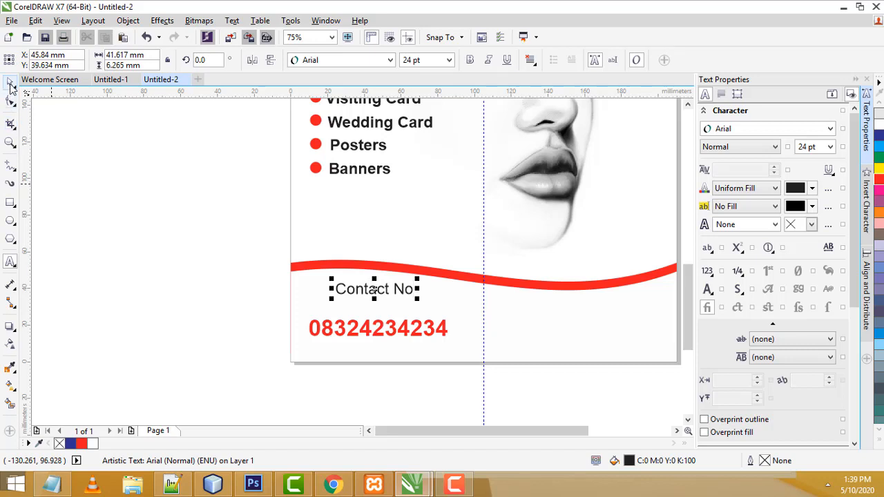
{"action": "left_click_drag", "start_coordinate": [379, 293], "coordinate": [311, 290]}
Enlarge the letter C to 48 pt, bold the label and set it just above the number
{"action": "double_click", "coordinate": [320, 294]}
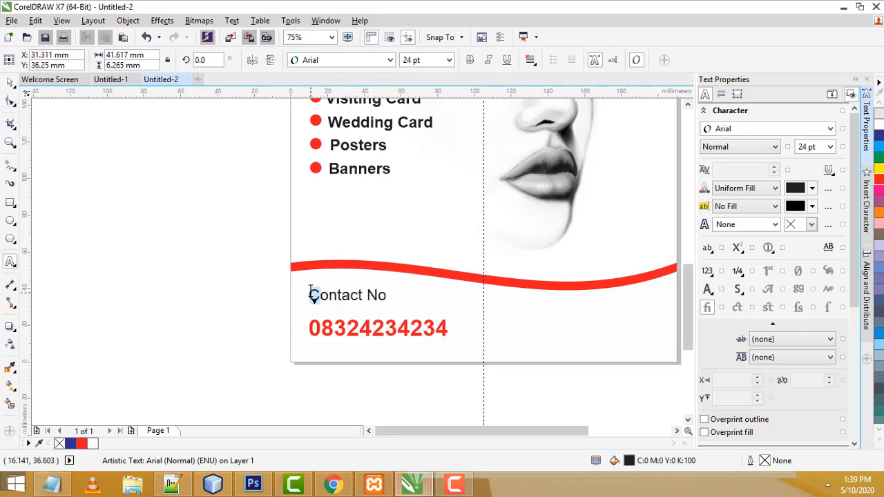
{"action": "left_click", "coordinate": [449, 60]}
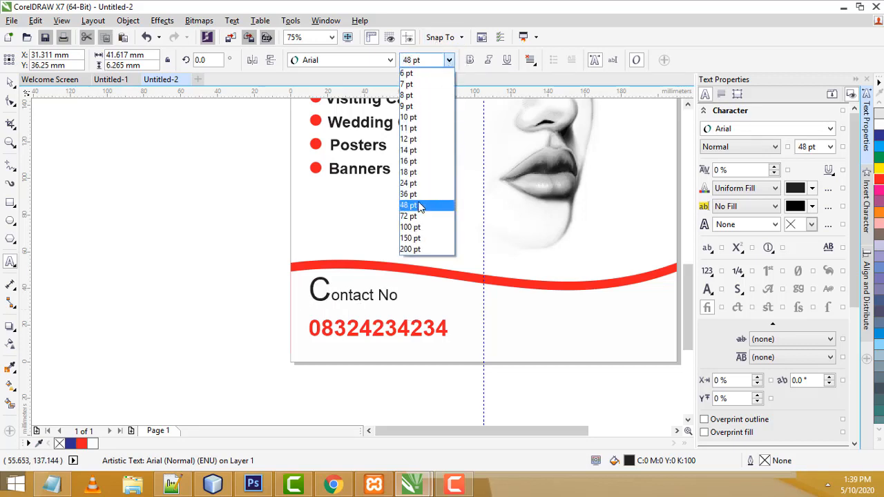
{"action": "left_click", "coordinate": [419, 206]}
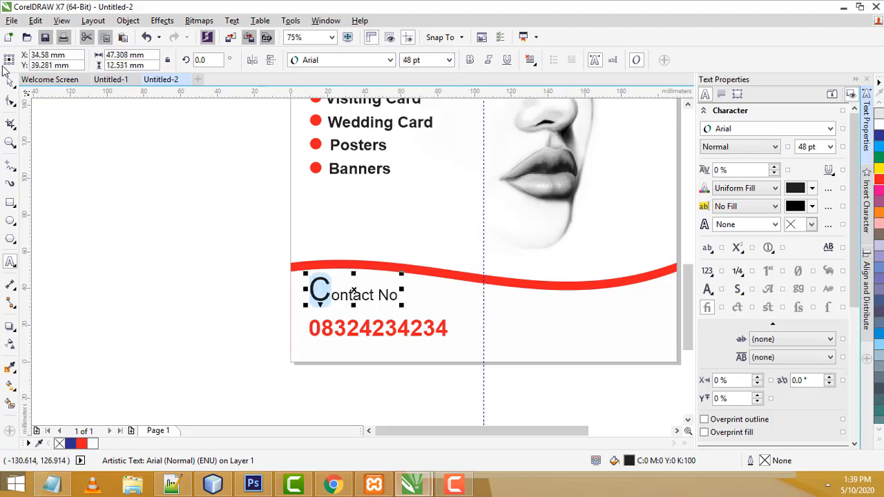
{"action": "left_click", "coordinate": [11, 82]}
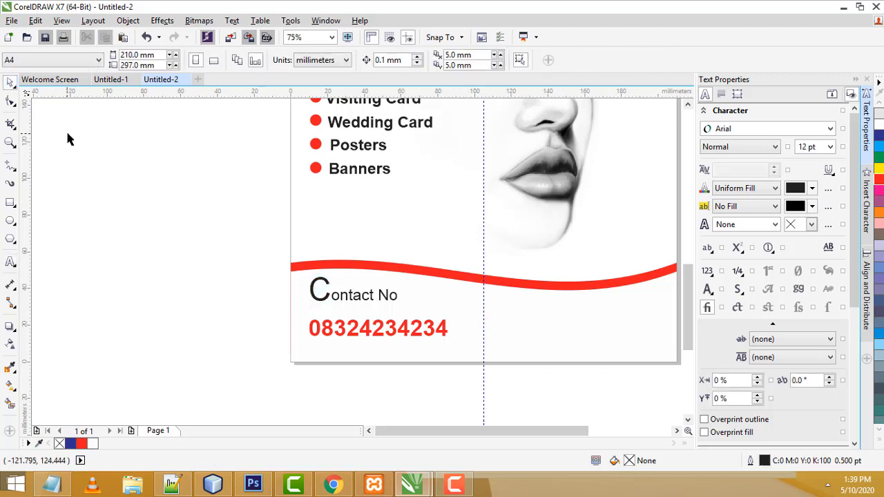
{"action": "left_click", "coordinate": [362, 290]}
{"action": "left_click", "coordinate": [470, 60]}
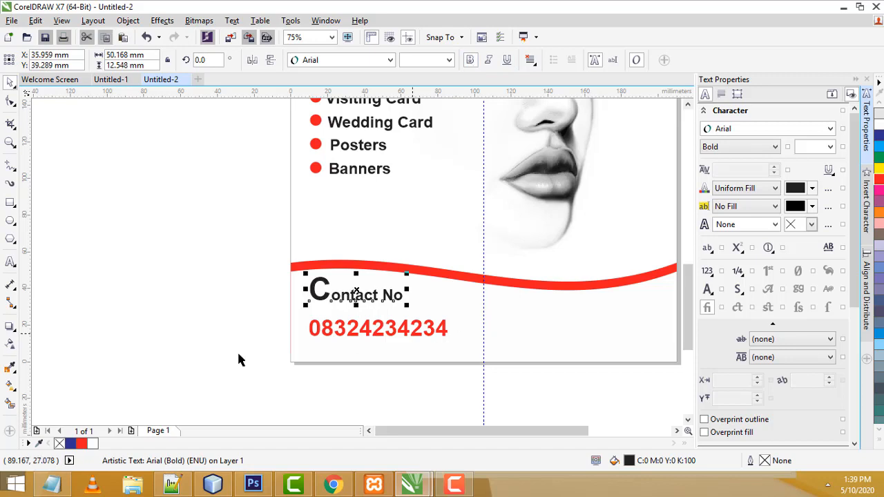
{"action": "left_click", "coordinate": [185, 327]}
{"action": "left_click", "coordinate": [361, 296]}
{"action": "left_click_drag", "start_coordinate": [361, 296], "coordinate": [364, 304]}
{"action": "left_click", "coordinate": [355, 369]}
{"action": "scroll", "coordinate": [382, 321], "scroll_direction": "down", "scroll_amount": 2}
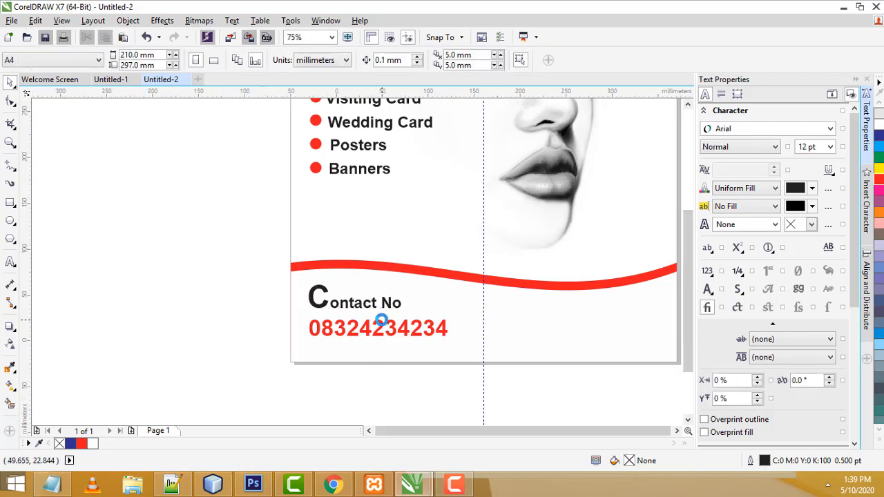
{"action": "scroll", "coordinate": [417, 308], "scroll_direction": "up", "scroll_amount": 2}
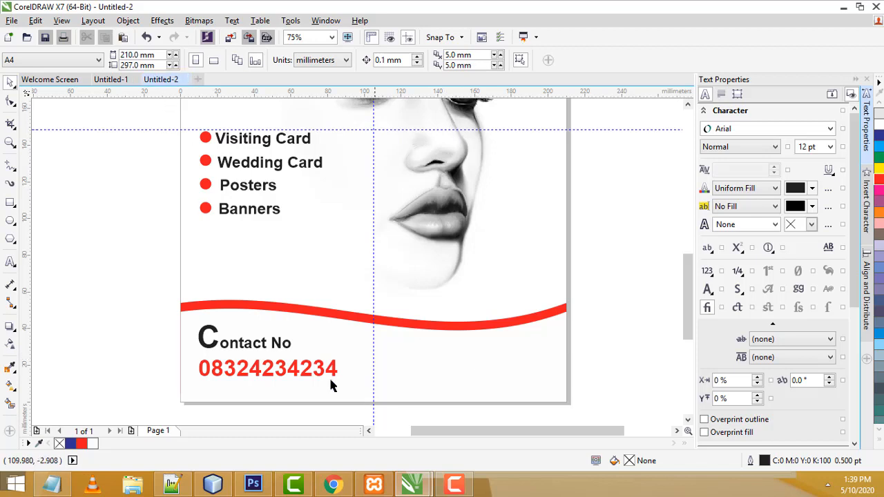
Type 'Main Street Chennai' right of the phone number, shift it slightly left and make it bold
{"action": "left_click", "coordinate": [14, 267]}
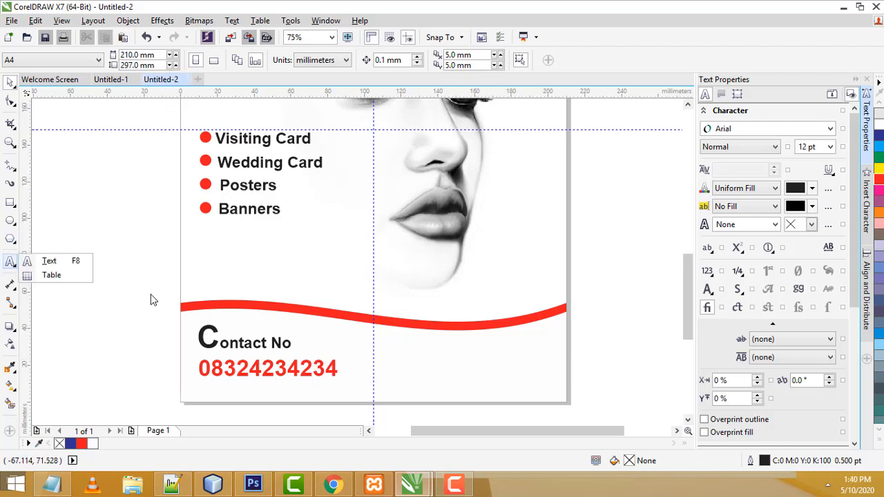
{"action": "left_click", "coordinate": [49, 261]}
{"action": "left_click", "coordinate": [408, 370]}
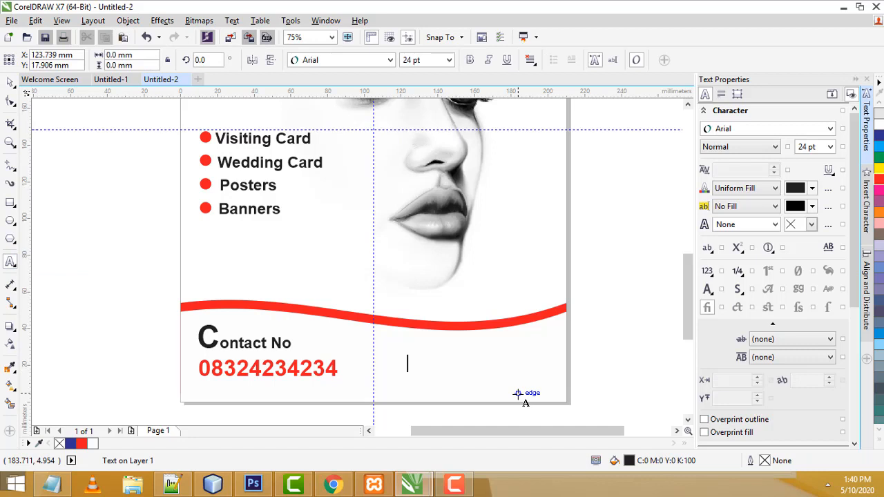
{"action": "type", "text": "Main Street"}
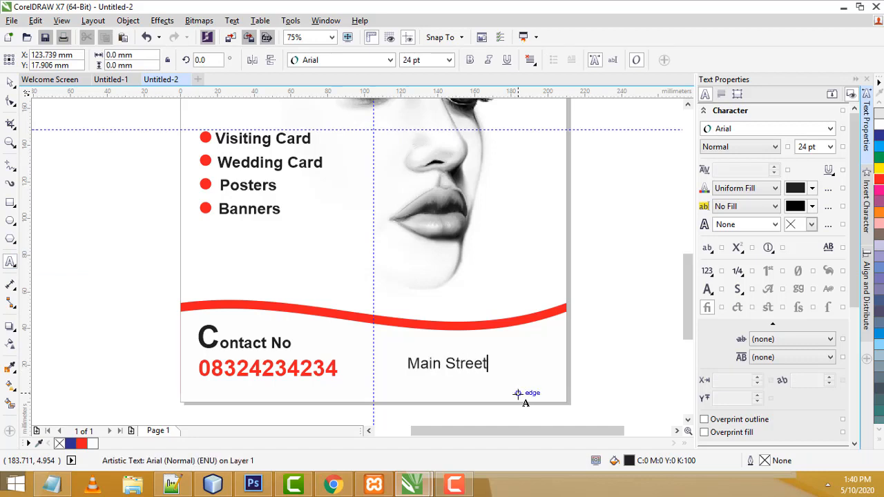
{"action": "type", "text": " Chennai"}
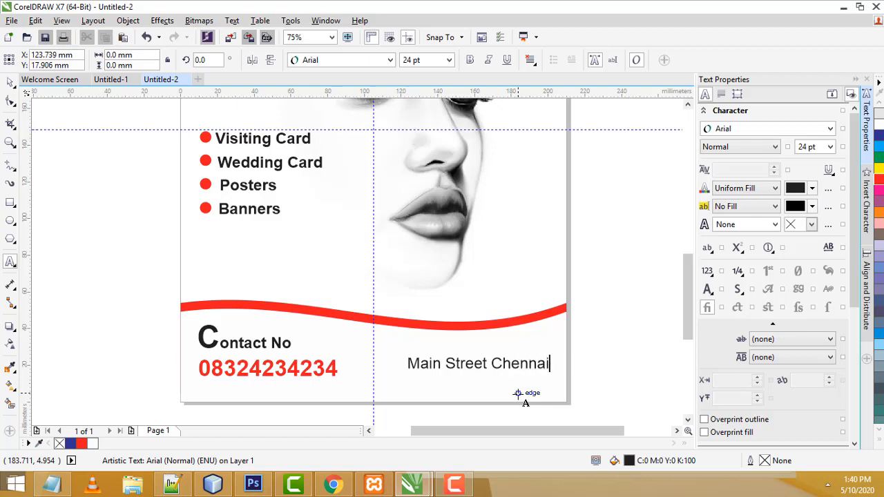
{"action": "left_click", "coordinate": [11, 81]}
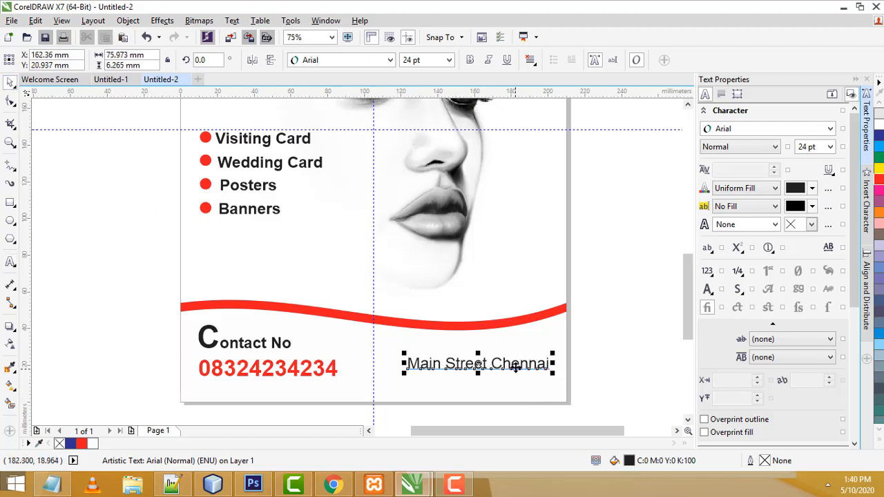
{"action": "left_click_drag", "start_coordinate": [511, 363], "coordinate": [502, 363]}
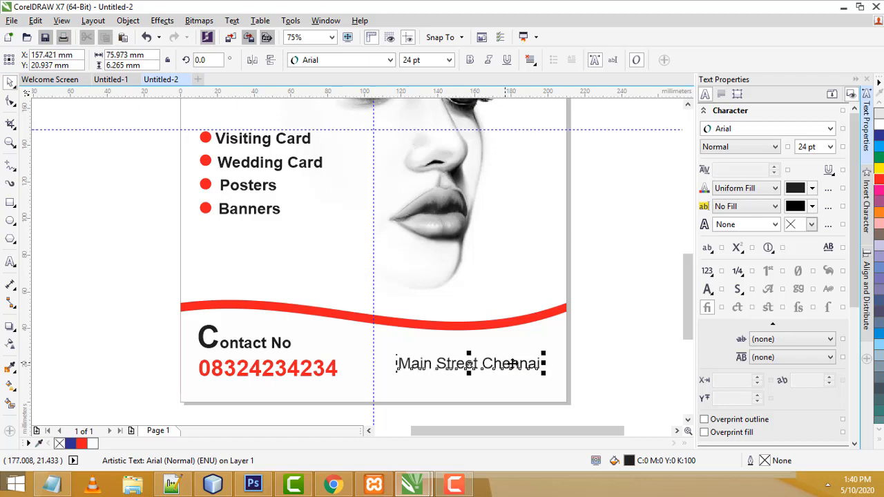
{"action": "left_click", "coordinate": [470, 60]}
{"action": "left_click", "coordinate": [618, 287]}
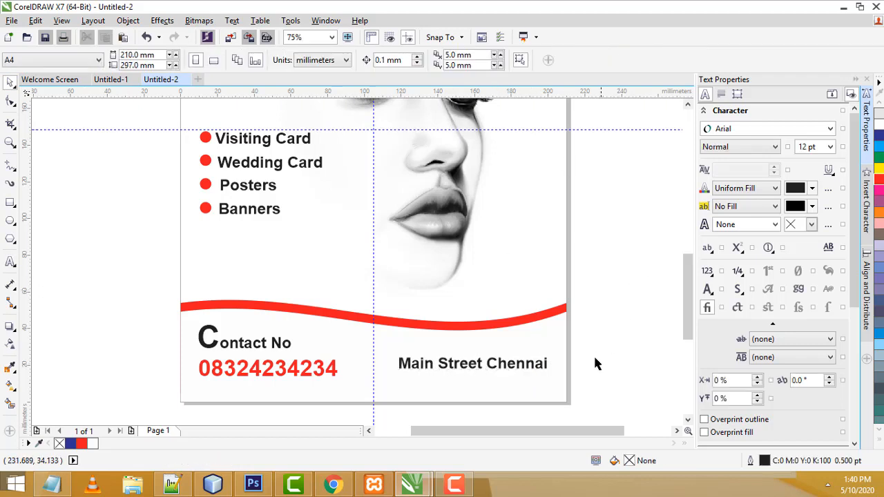
{"action": "left_click", "coordinate": [501, 366]}
Scale the Main Street Chennai address up to about 25.7 pt, then zoom out to review the flyer
{"action": "left_click_drag", "start_coordinate": [393, 351], "coordinate": [386, 352]}
{"action": "left_click_drag", "start_coordinate": [552, 353], "coordinate": [557, 350]}
{"action": "left_click", "coordinate": [581, 338]}
{"action": "scroll", "coordinate": [581, 338], "scroll_direction": "down", "scroll_amount": 2}
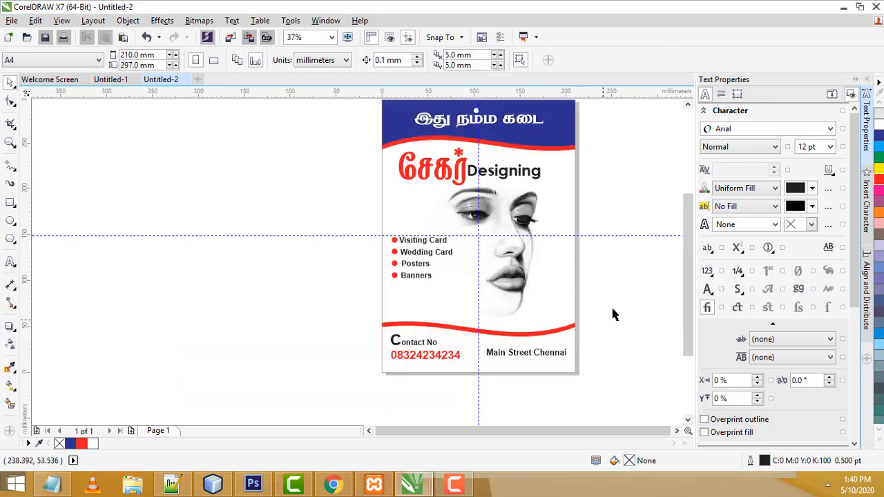
{"action": "left_click_drag", "start_coordinate": [686, 313], "coordinate": [684, 301]}
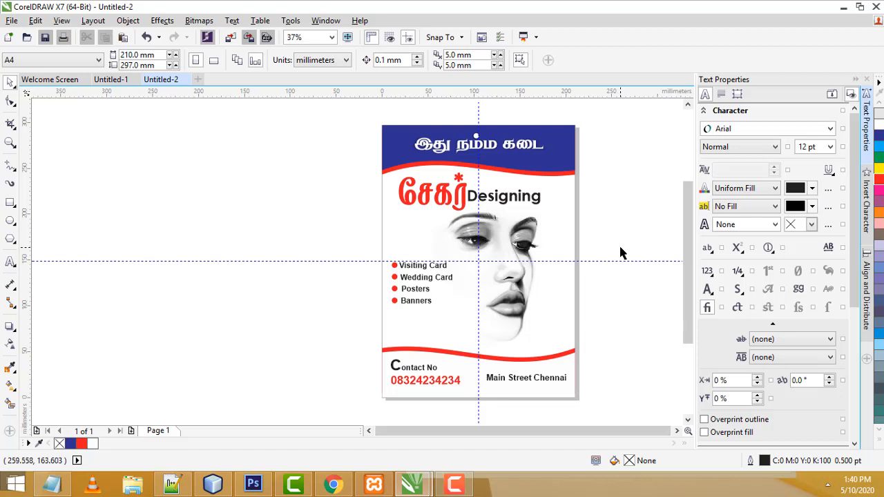
{"action": "left_click", "coordinate": [454, 483]}
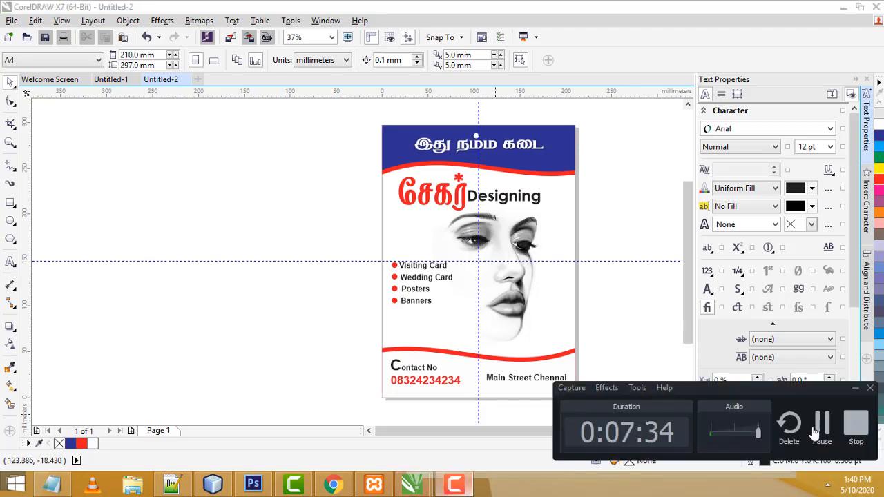